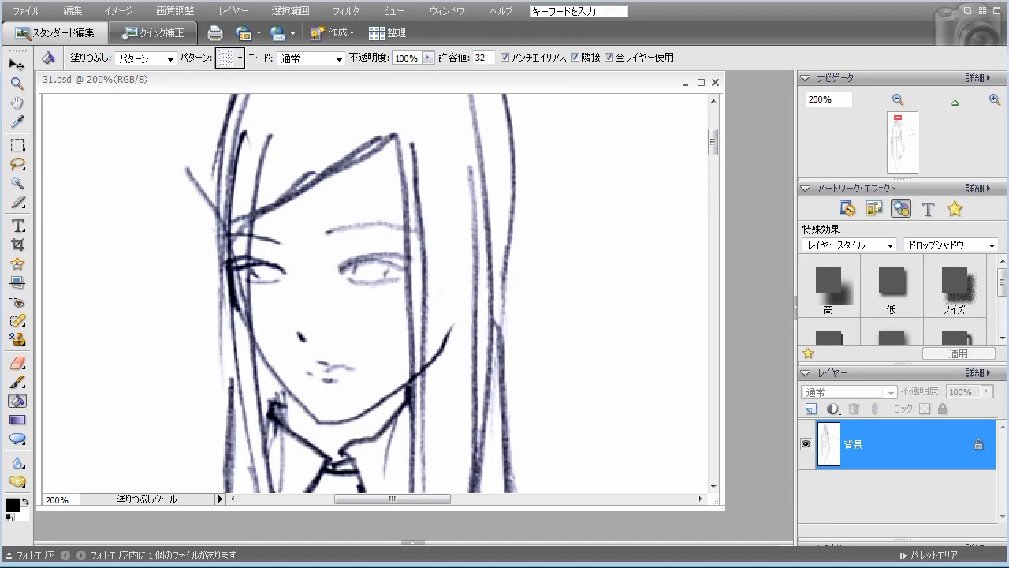
# Paint magenta blush on both cheeks using the soft 35 px brush at 9% opacity
pyautogui.click(17, 383)
pyautogui.click(224, 58)
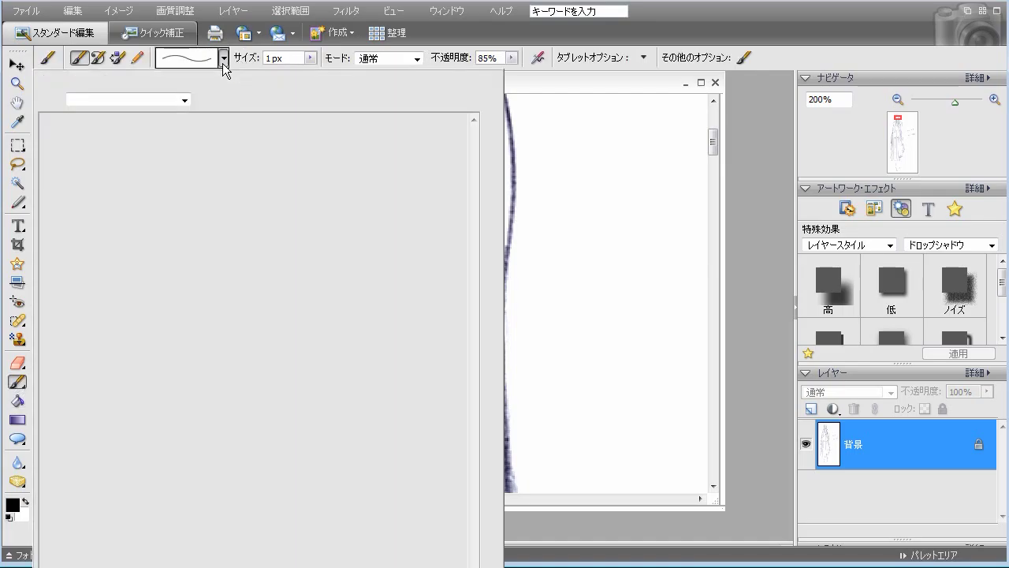
pyautogui.click(161, 432)
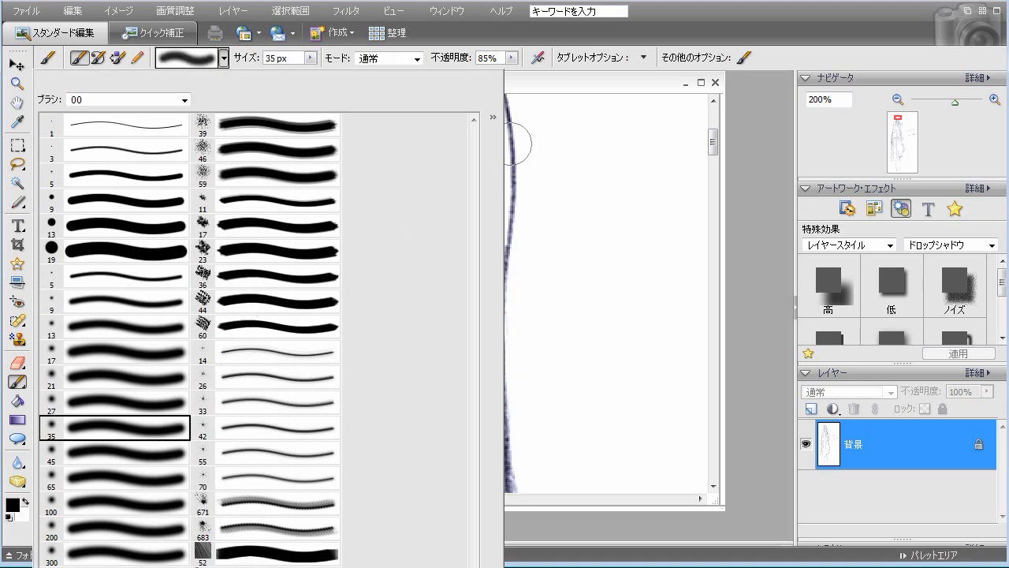
pyautogui.click(512, 58)
pyautogui.click(451, 73)
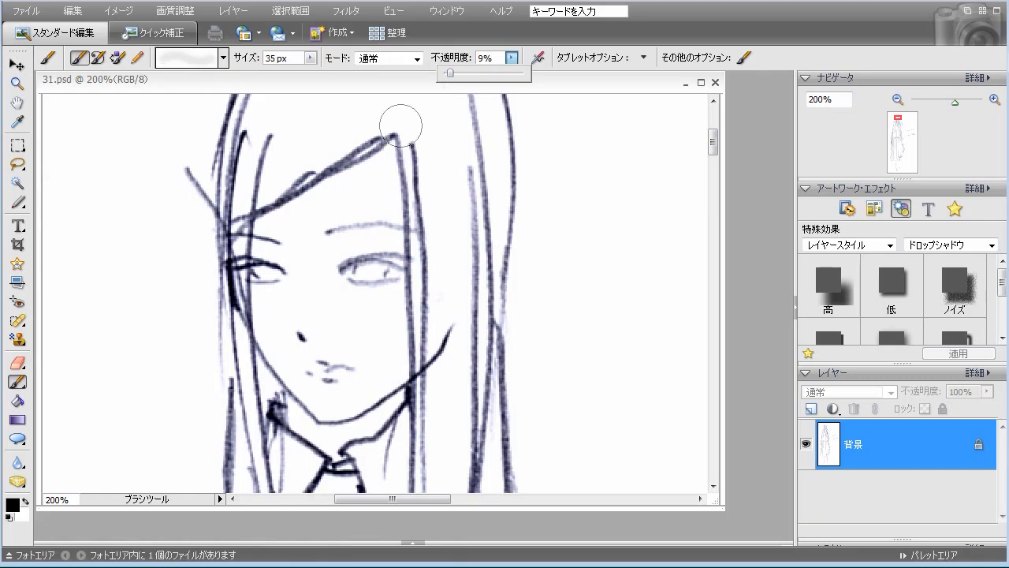
pyautogui.click(13, 505)
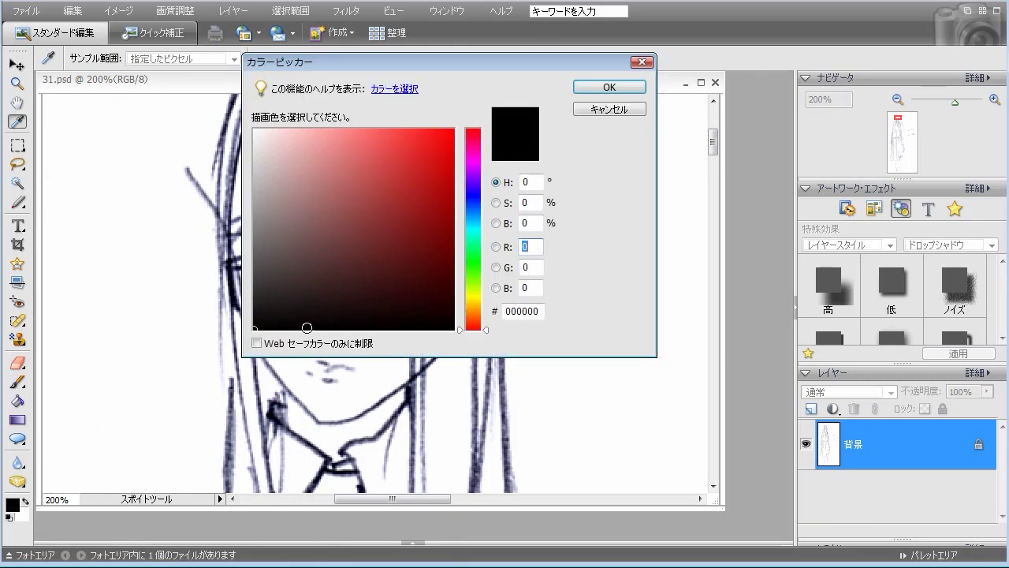
pyautogui.click(474, 160)
pyautogui.click(429, 161)
pyautogui.click(587, 88)
pyautogui.moveTo(390, 311); pyautogui.dragTo(428, 289)
pyautogui.moveTo(270, 327)
pyautogui.mouseDown()
pyautogui.moveTo(254, 315)
pyautogui.moveTo(253, 345)
pyautogui.mouseUp()
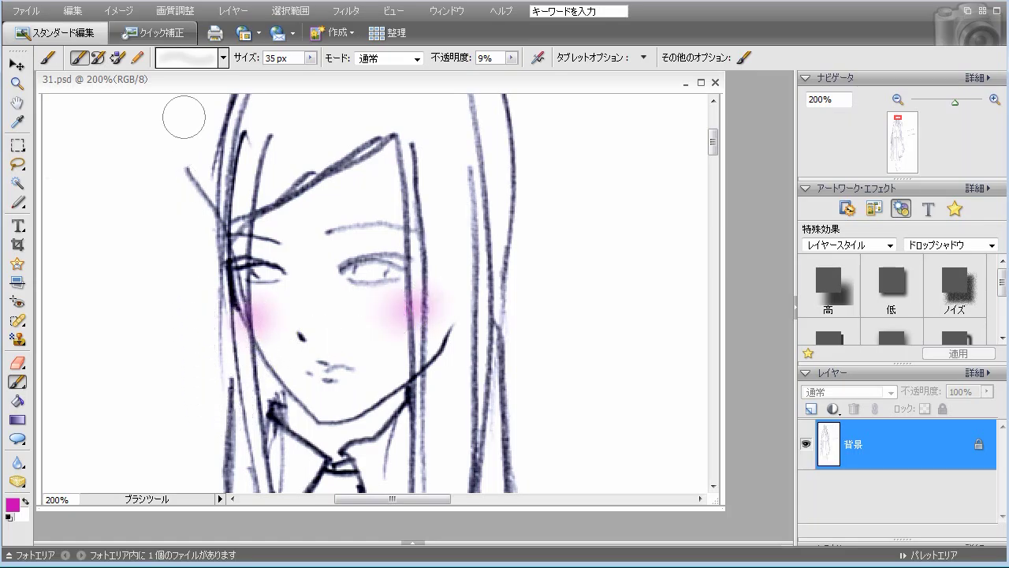
# Tint the lips with the same magenta using the soft 13 px brush
pyautogui.click(224, 58)
pyautogui.click(150, 326)
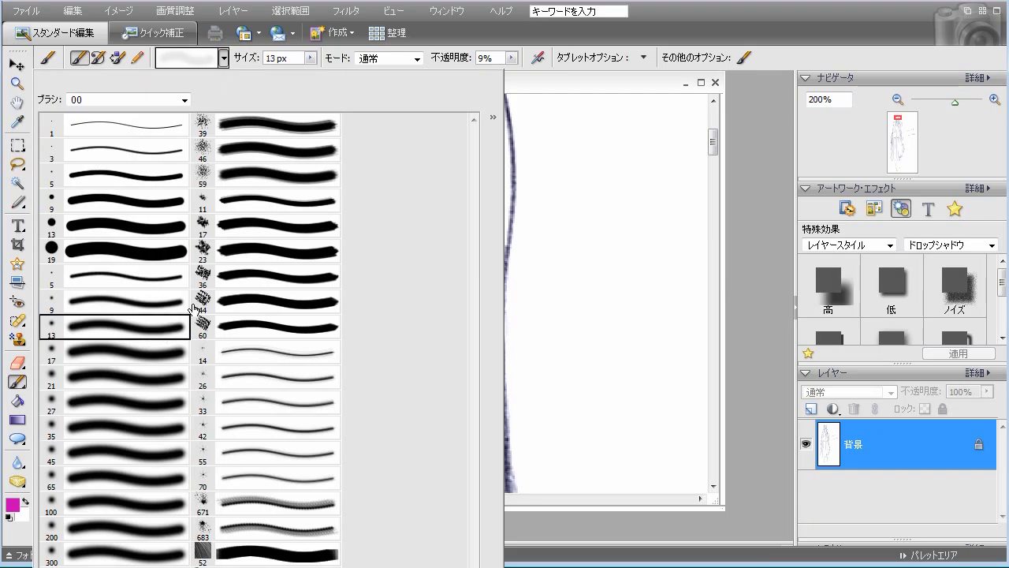
pyautogui.click(538, 81)
pyautogui.moveTo(322, 376); pyautogui.dragTo(342, 371)
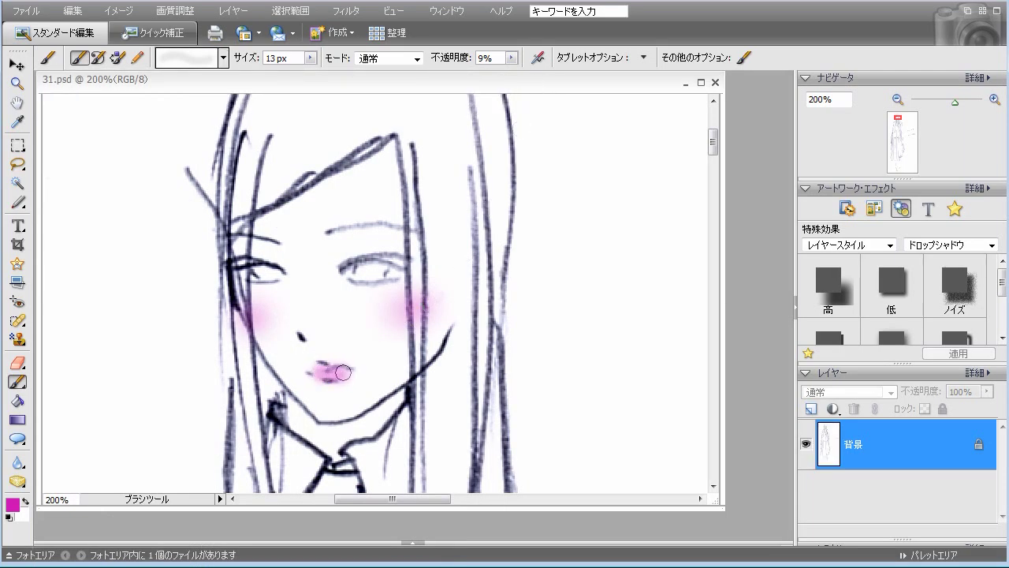
# Choose a very dark purple and softly shade the eyelids, the side of the nose and the neck under the chin
pyautogui.click(12, 504)
pyautogui.click(432, 297)
pyautogui.click(609, 87)
pyautogui.moveTo(341, 264)
pyautogui.mouseDown()
pyautogui.moveTo(410, 263)
pyautogui.moveTo(383, 259)
pyautogui.moveTo(410, 262)
pyautogui.mouseUp()
pyautogui.moveTo(231, 265)
pyautogui.mouseDown()
pyautogui.moveTo(273, 257)
pyautogui.moveTo(294, 314)
pyautogui.moveTo(234, 254)
pyautogui.mouseUp()
pyautogui.moveTo(319, 414)
pyautogui.mouseDown()
pyautogui.moveTo(295, 409)
pyautogui.moveTo(315, 422)
pyautogui.moveTo(303, 420)
pyautogui.moveTo(356, 415)
pyautogui.moveTo(401, 394)
pyautogui.moveTo(383, 432)
pyautogui.mouseUp()
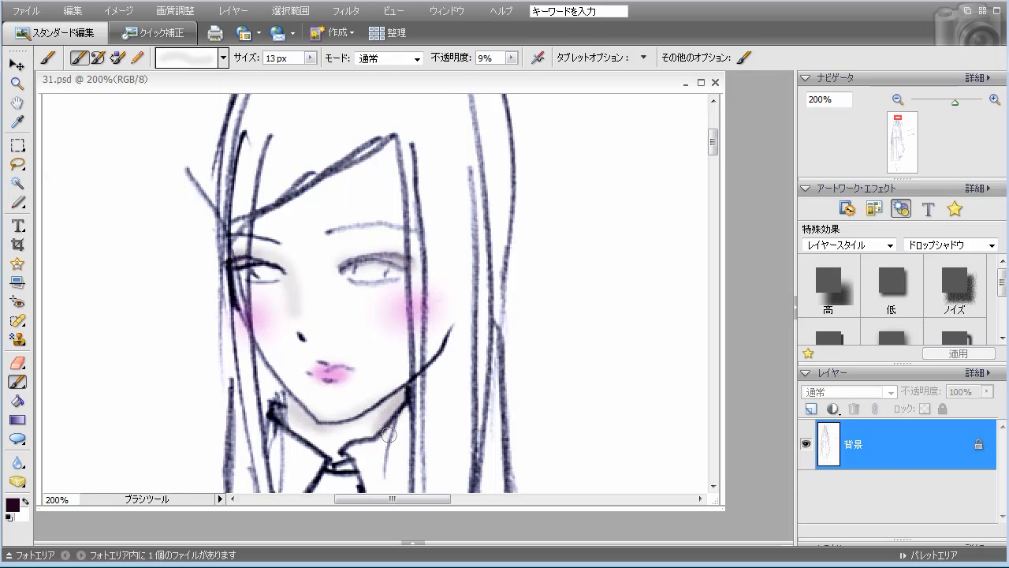
# Reset the foreground colour to black and softly shade the irises of both eyes
pyautogui.click(10, 518)
pyautogui.moveTo(260, 272); pyautogui.dragTo(274, 278)
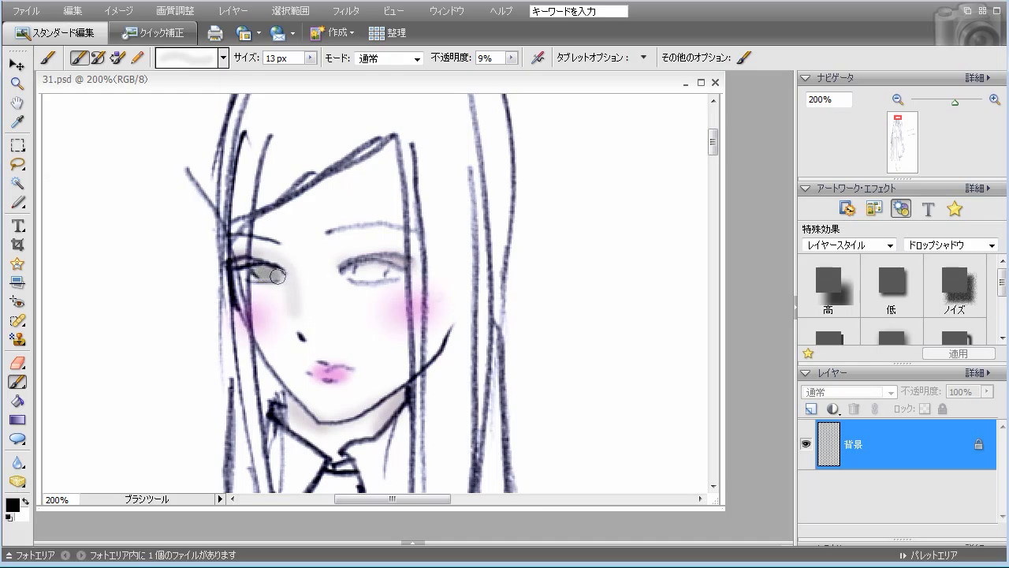
pyautogui.moveTo(357, 268); pyautogui.dragTo(381, 270)
# Paint black pupils in both eyes with the 3 px brush at 66% opacity
pyautogui.click(224, 58)
pyautogui.click(181, 149)
pyautogui.click(512, 57)
pyautogui.moveTo(512, 58); pyautogui.dragTo(558, 73)
pyautogui.click(268, 272)
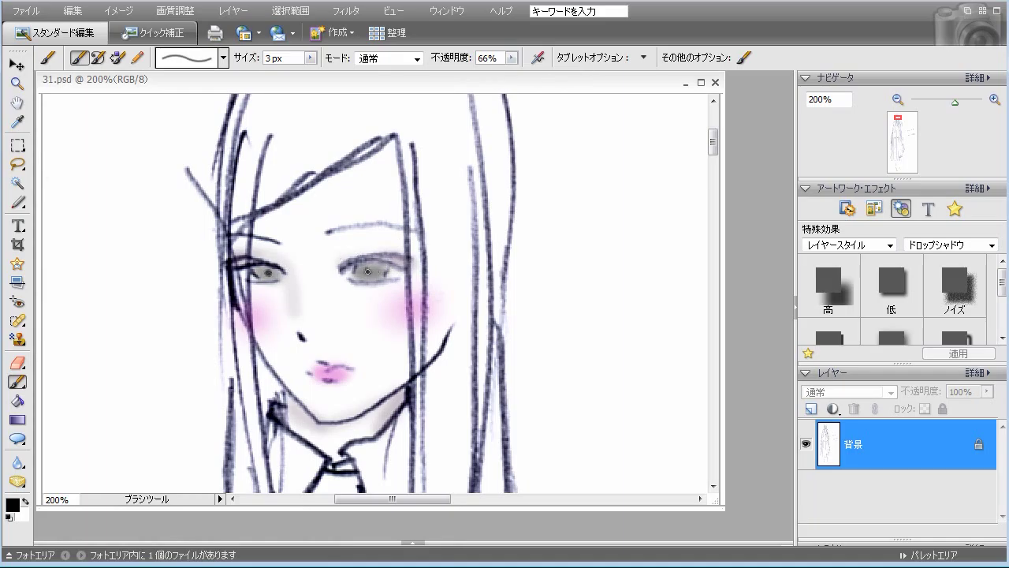
# Add white highlights to both eyes and the lower lip with the brush at 100% opacity
pyautogui.click(26, 502)
pyautogui.click(513, 58)
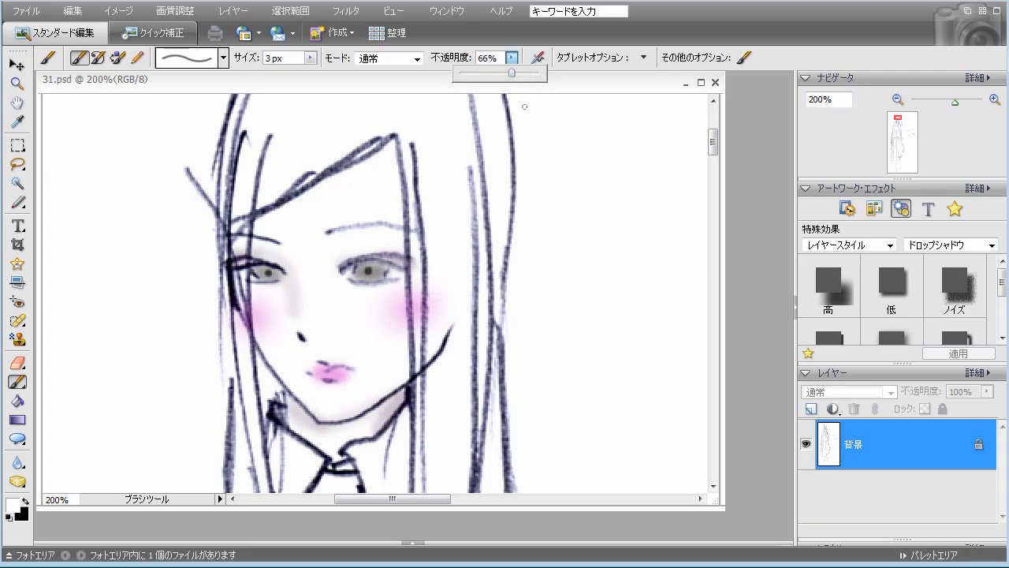
pyautogui.moveTo(514, 73); pyautogui.dragTo(541, 73)
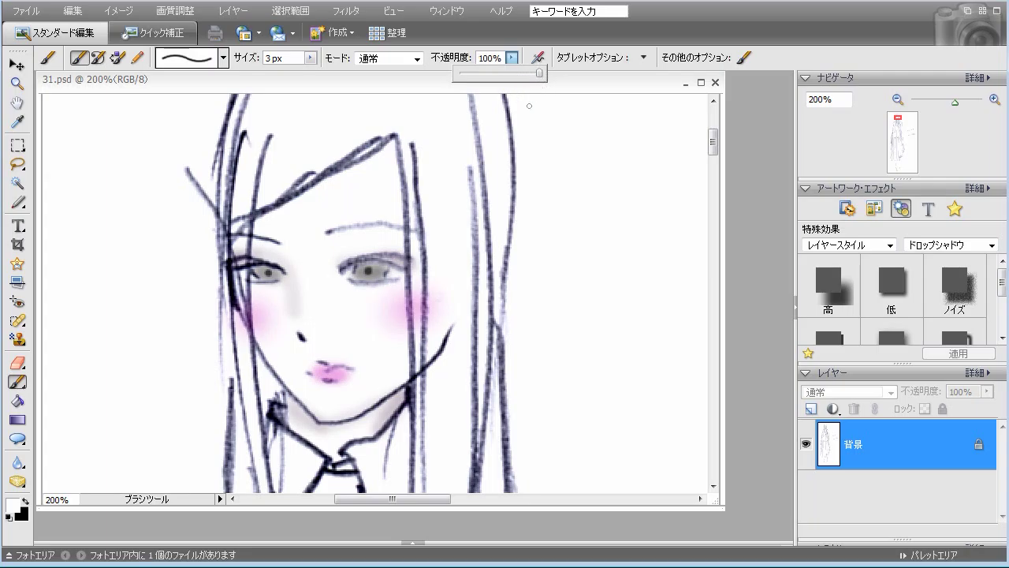
pyautogui.click(263, 277)
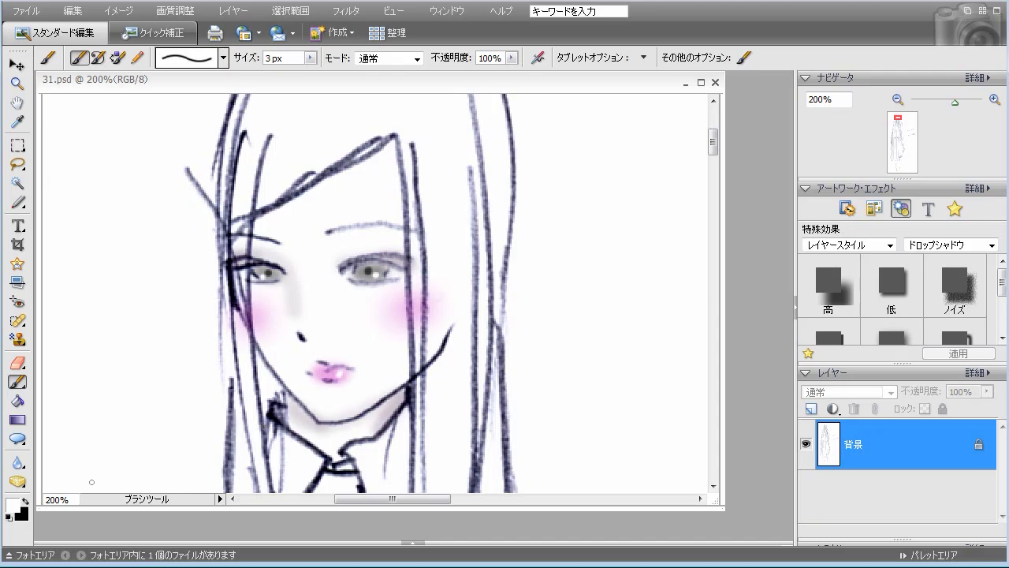
# Draw fine black lashes above and below both eyes with the 1 px brush at 61% opacity, undoing a stray stroke
pyautogui.click(26, 501)
pyautogui.click(223, 57)
pyautogui.click(126, 124)
pyautogui.moveTo(511, 60); pyautogui.dragTo(481, 73)
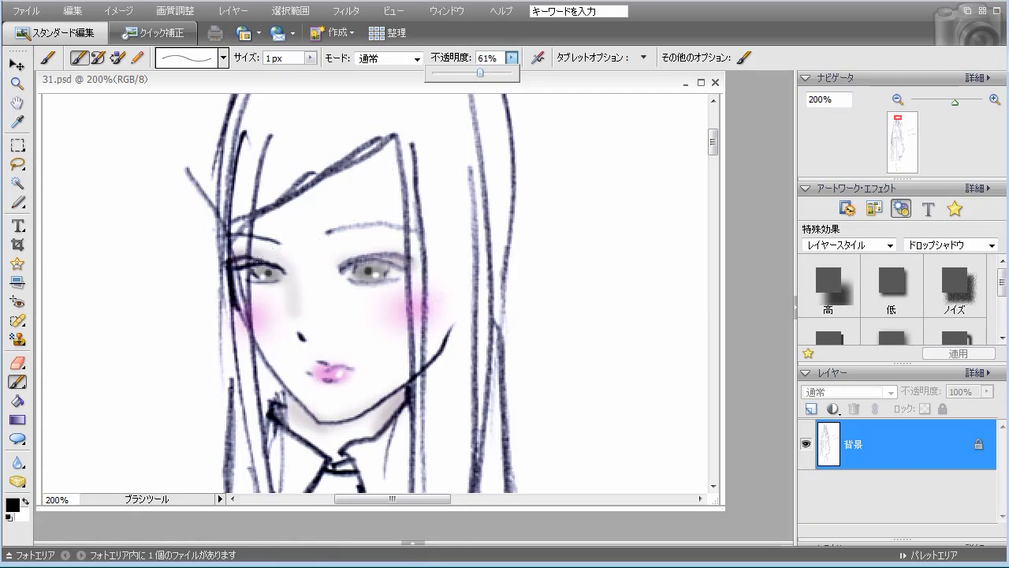
pyautogui.press('Return')
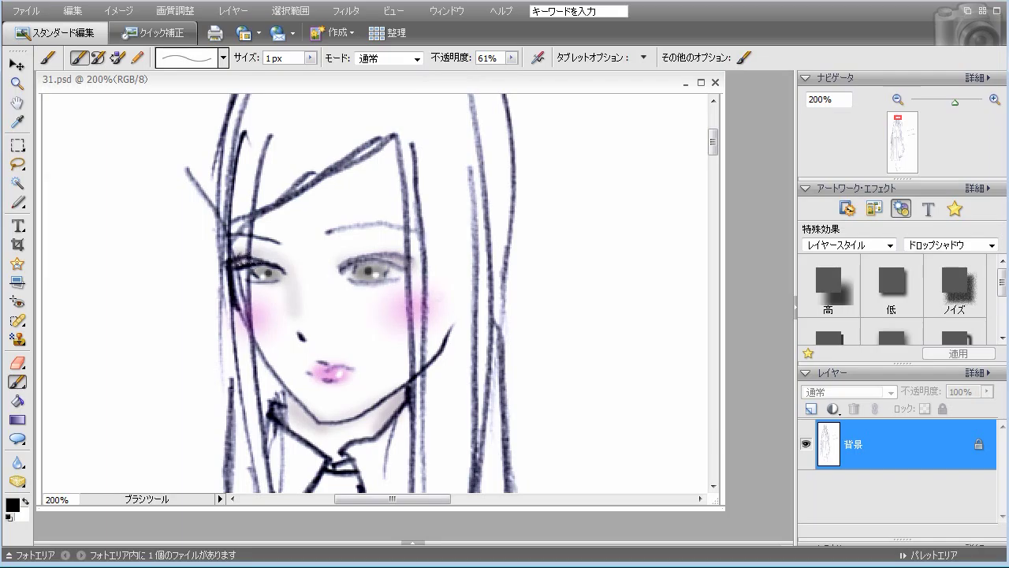
pyautogui.moveTo(252, 250); pyautogui.dragTo(268, 268)
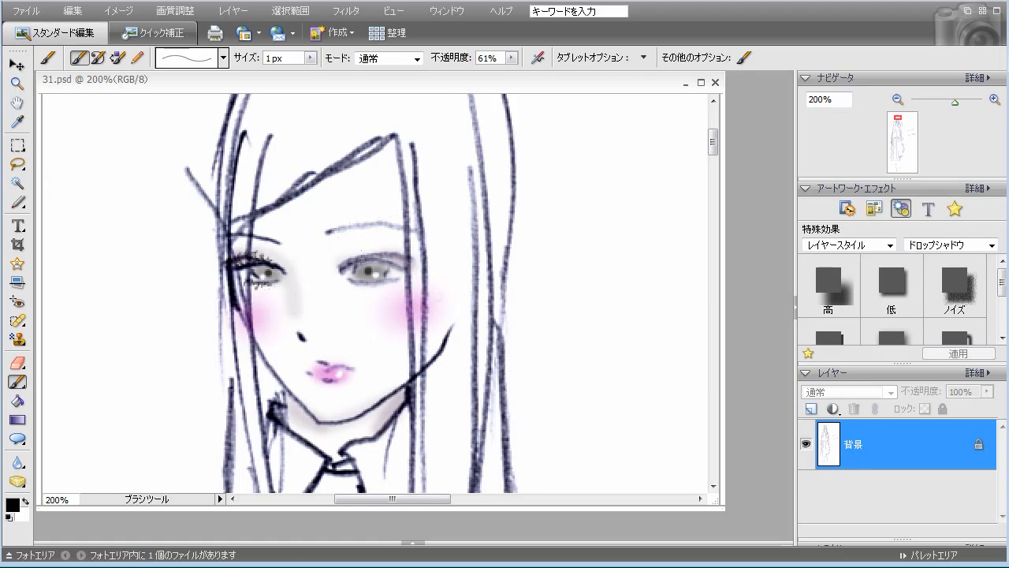
pyautogui.moveTo(362, 261)
pyautogui.mouseDown()
pyautogui.moveTo(381, 246)
pyautogui.moveTo(418, 265)
pyautogui.mouseUp()
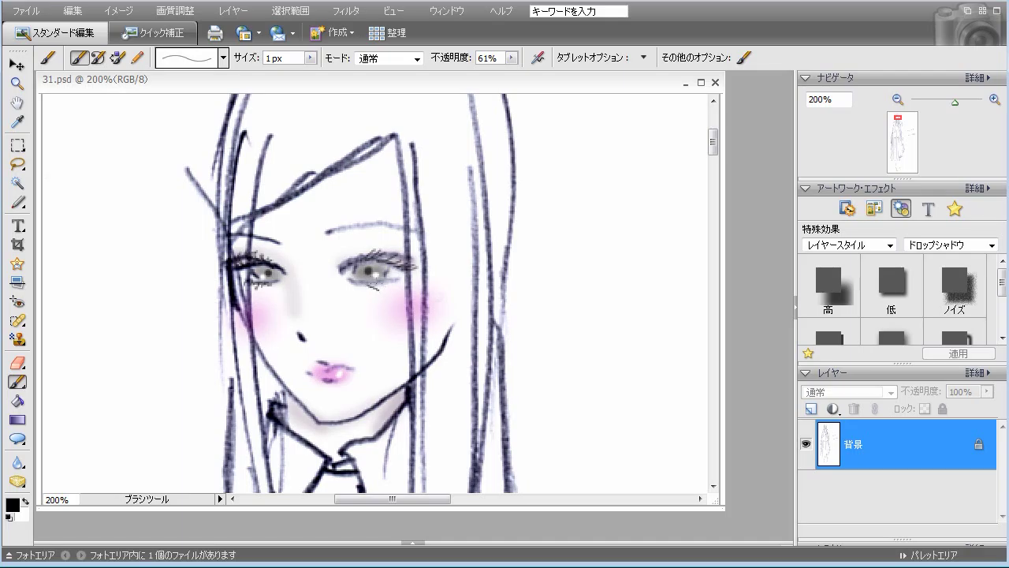
pyautogui.click(73, 11)
pyautogui.click(87, 26)
# Set the foreground colour to dark brown #422309
pyautogui.click(13, 505)
pyautogui.click(473, 315)
pyautogui.click(432, 266)
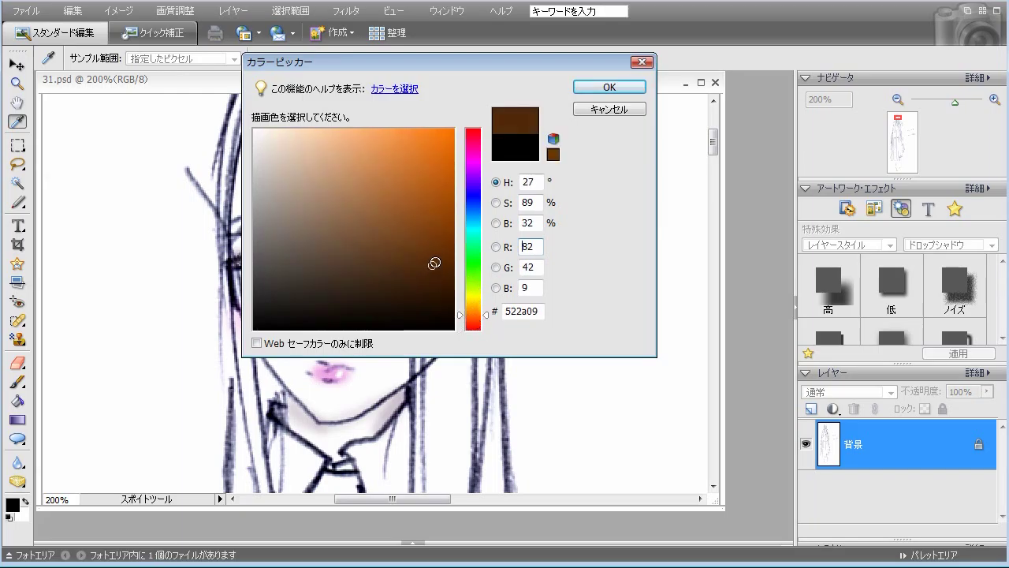
pyautogui.click(425, 278)
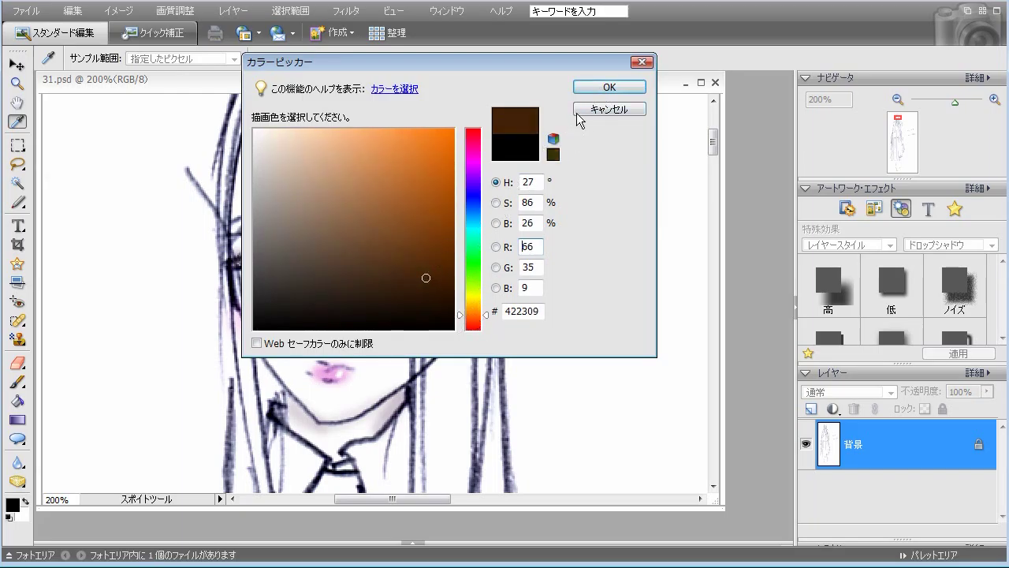
pyautogui.click(607, 90)
# Tint the centres of both irises brown with the 3 px brush at 21% opacity
pyautogui.click(224, 59)
pyautogui.click(163, 161)
pyautogui.click(513, 58)
pyautogui.moveTo(484, 72); pyautogui.dragTo(479, 72)
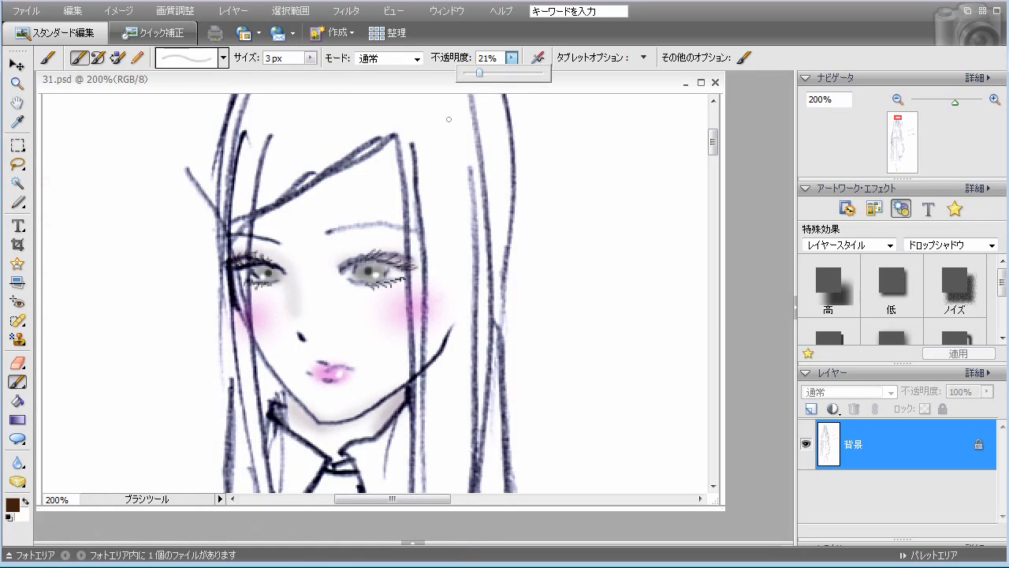
pyautogui.click(264, 273)
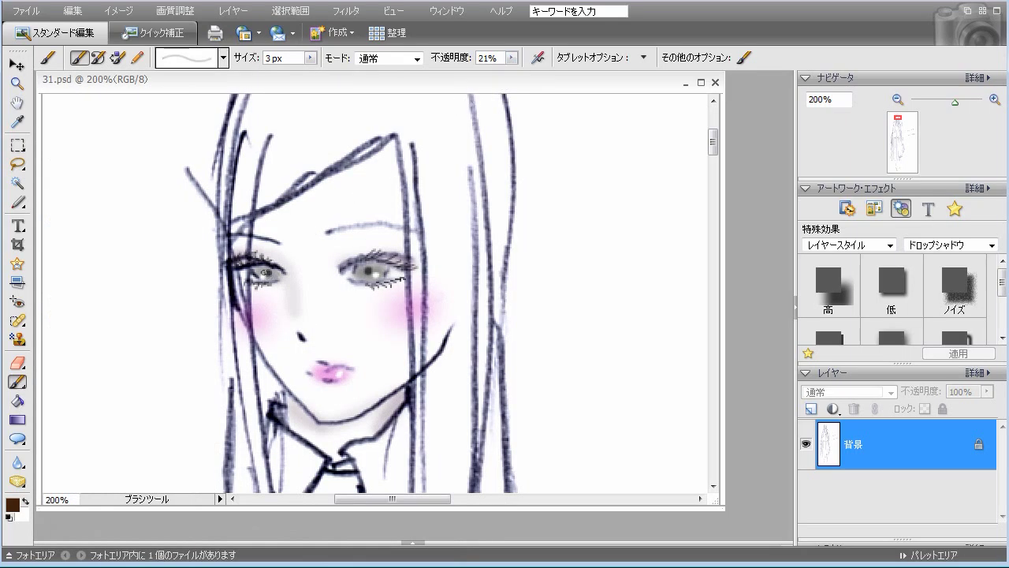
pyautogui.moveTo(265, 273); pyautogui.dragTo(270, 274)
pyautogui.moveTo(268, 270); pyautogui.dragTo(270, 269)
pyautogui.moveTo(370, 273); pyautogui.dragTo(372, 268)
# Brush the dark brown over the upper eyelash lines of both eyes and under the left-hand eye
pyautogui.moveTo(267, 259); pyautogui.dragTo(281, 268)
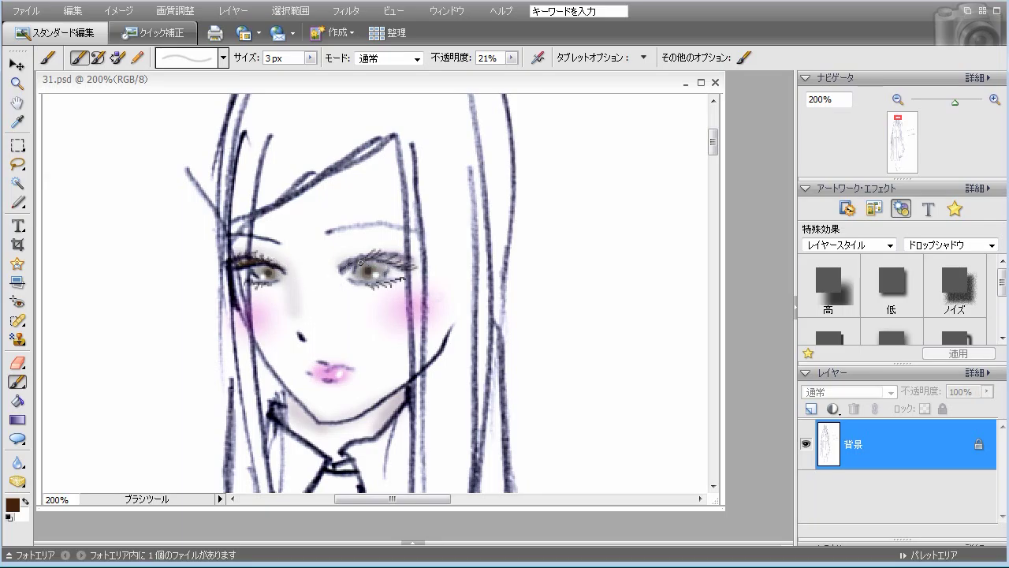
pyautogui.moveTo(364, 258)
pyautogui.mouseDown()
pyautogui.moveTo(417, 268)
pyautogui.moveTo(356, 283)
pyautogui.moveTo(408, 276)
pyautogui.mouseUp()
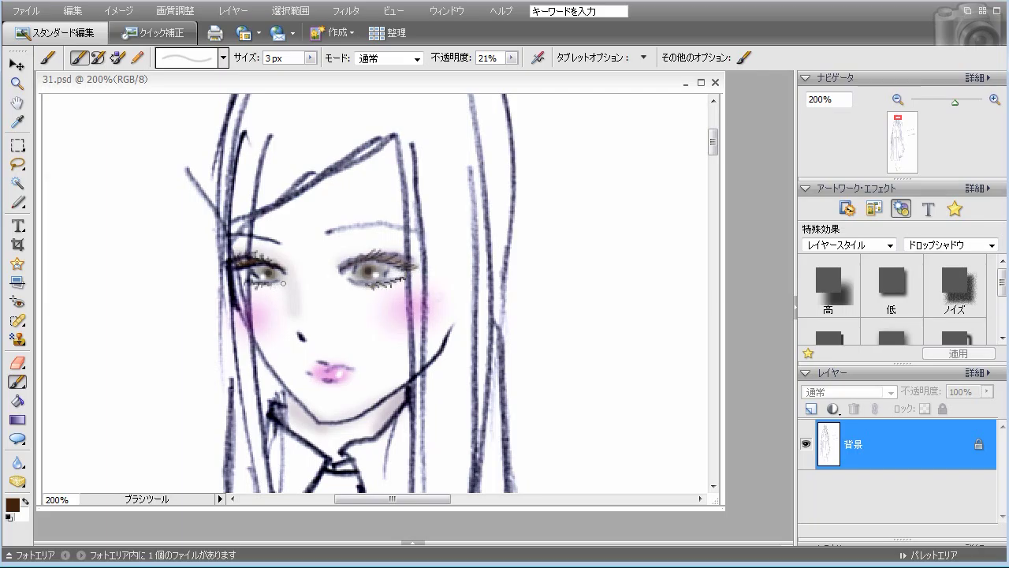
pyautogui.moveTo(276, 282); pyautogui.dragTo(235, 284)
# Thicken both eyebrows with dark brown strokes, undoing the first attempts and redrawing the right-hand brow
pyautogui.moveTo(281, 243)
pyautogui.mouseDown()
pyautogui.moveTo(231, 237)
pyautogui.moveTo(284, 246)
pyautogui.mouseUp()
pyautogui.click(72, 11)
pyautogui.click(87, 28)
pyautogui.click(73, 11)
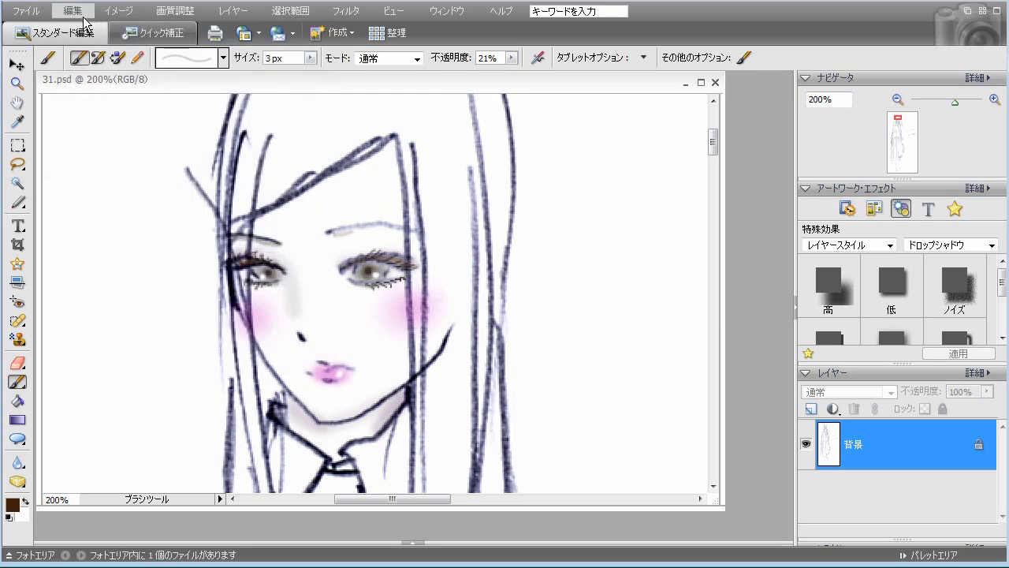
pyautogui.click(87, 28)
pyautogui.moveTo(333, 233)
pyautogui.mouseDown()
pyautogui.moveTo(381, 224)
pyautogui.moveTo(400, 231)
pyautogui.moveTo(366, 225)
pyautogui.moveTo(432, 242)
pyautogui.mouseUp()
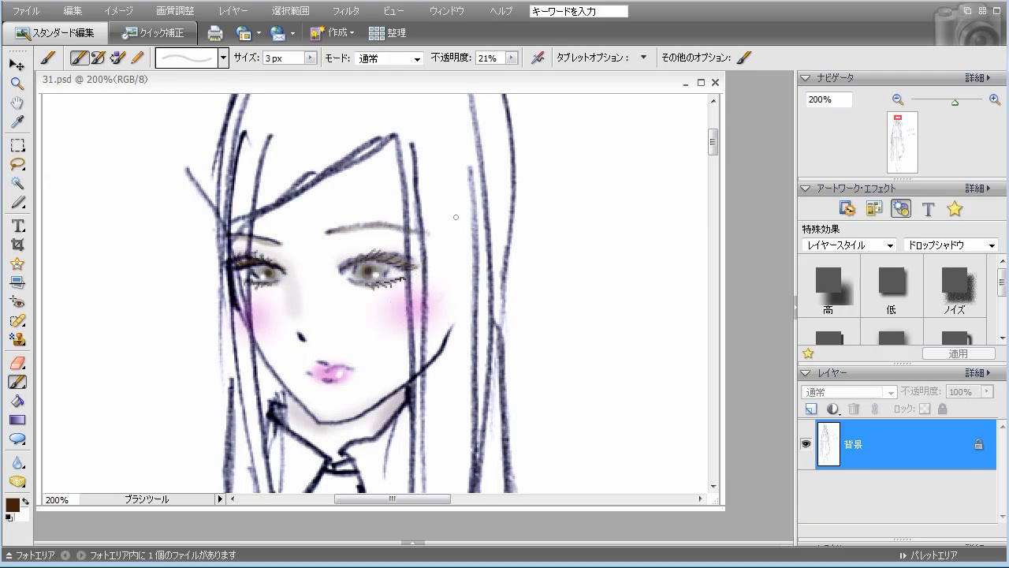
# Set the foreground colour to light brown #c99f7d for the brush
pyautogui.click(898, 99)
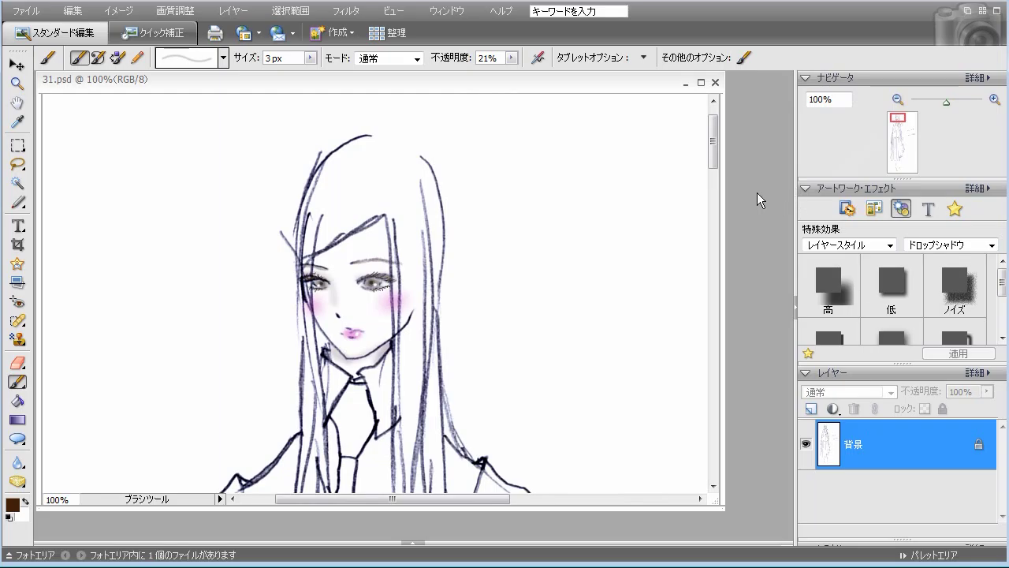
pyautogui.click(13, 505)
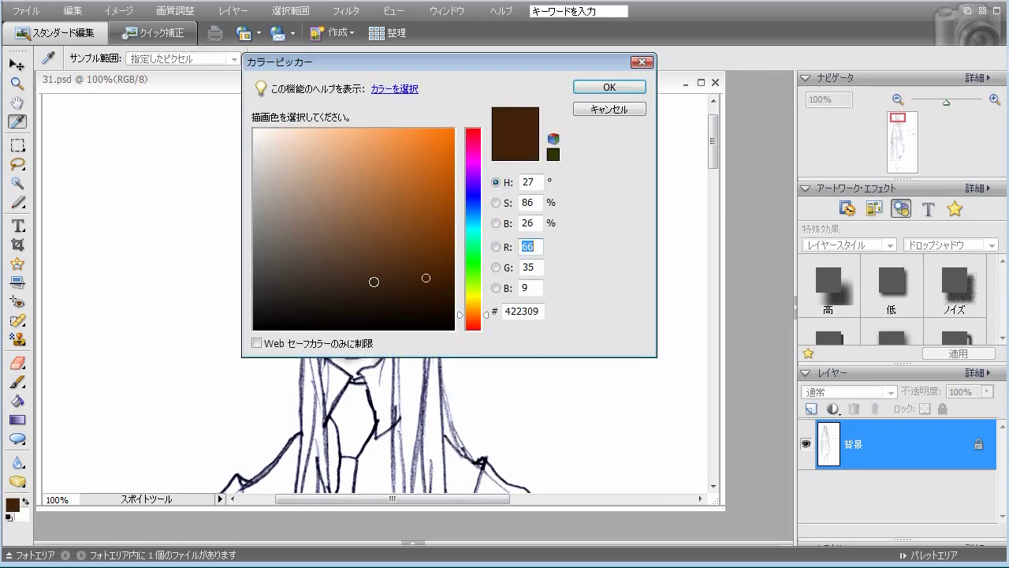
pyautogui.click(418, 222)
pyautogui.click(373, 190)
pyautogui.click(329, 170)
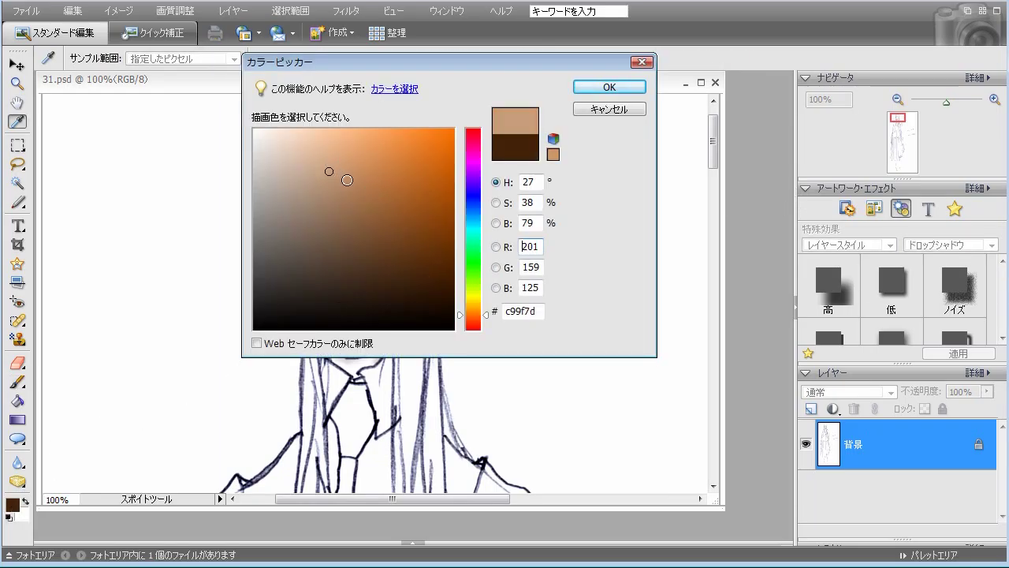
pyautogui.click(609, 87)
pyautogui.press('b')
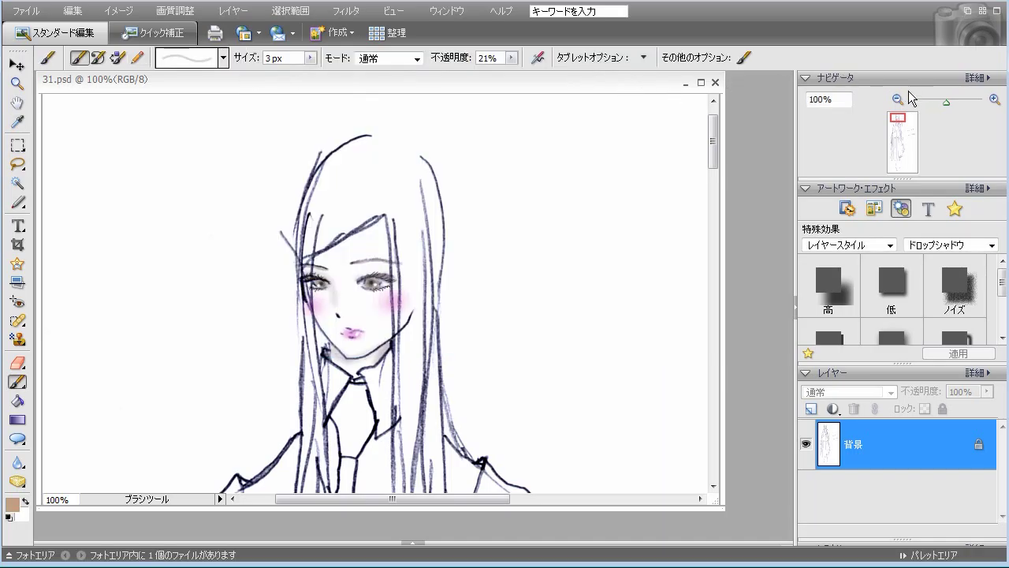
# Shade the fringe and long strands of hair light brown using a soft 13 px brush at 8% opacity
pyautogui.click(897, 100)
pyautogui.click(897, 102)
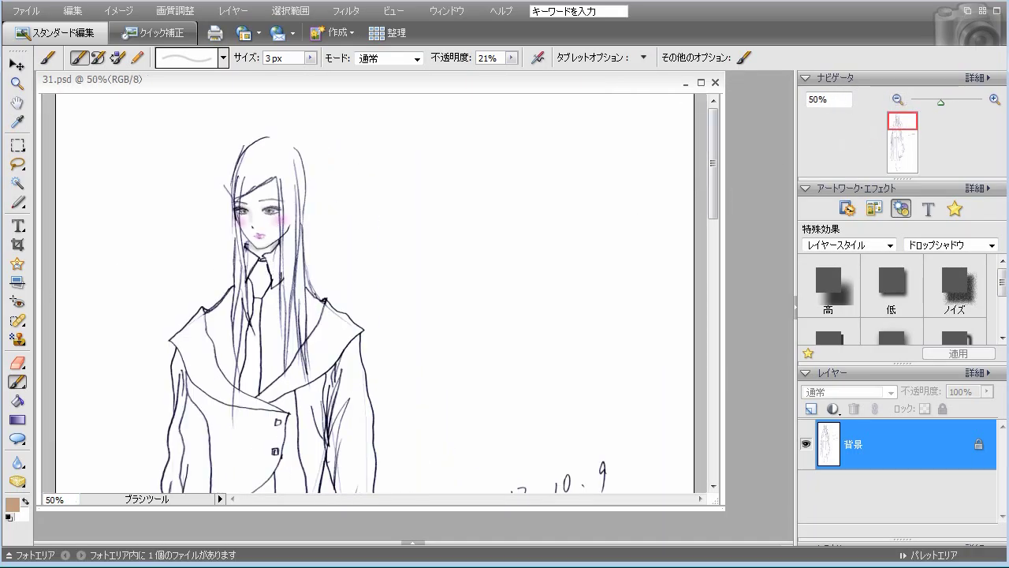
pyautogui.click(223, 58)
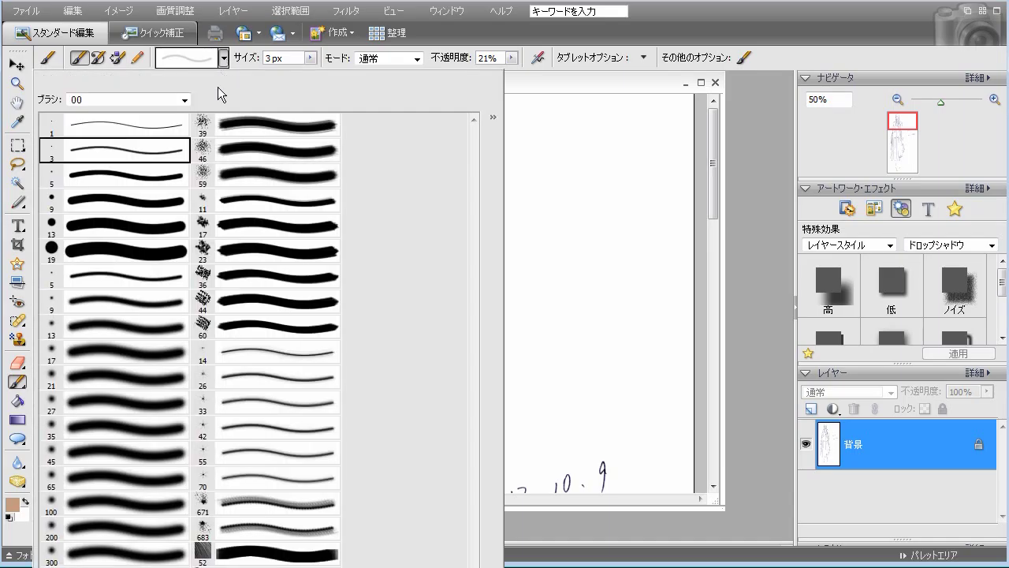
pyautogui.click(141, 329)
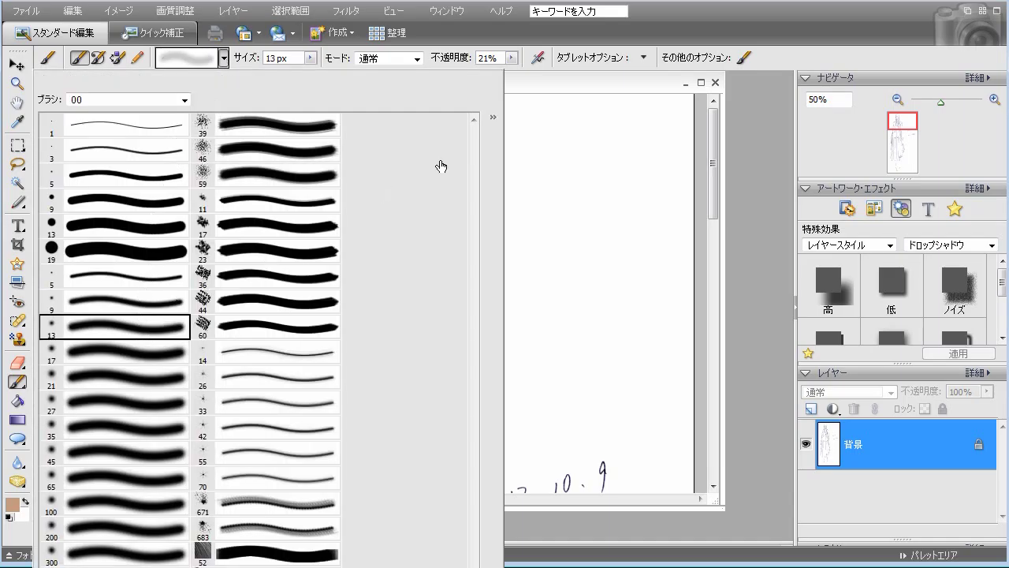
pyautogui.click(511, 59)
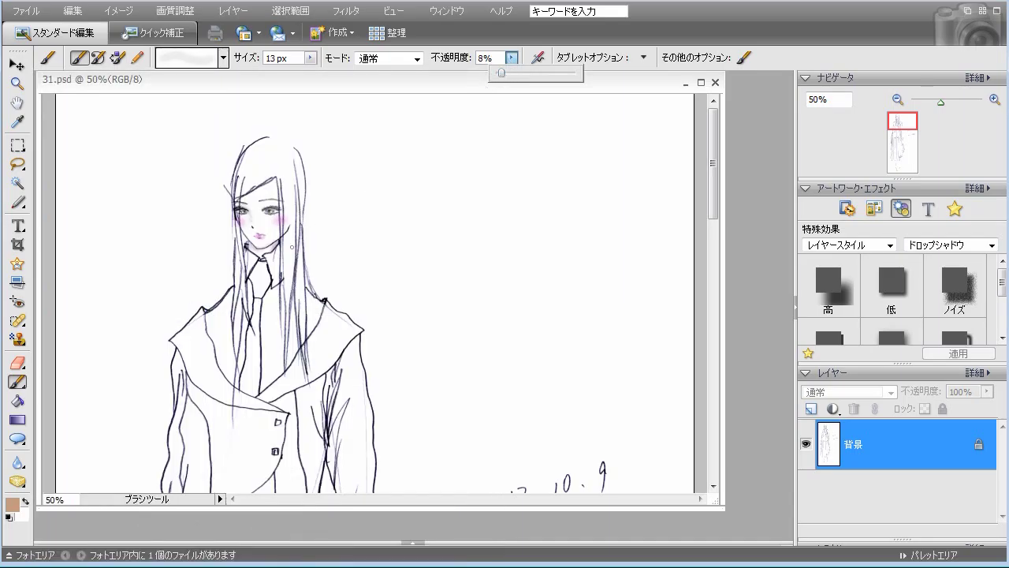
pyautogui.press('Return')
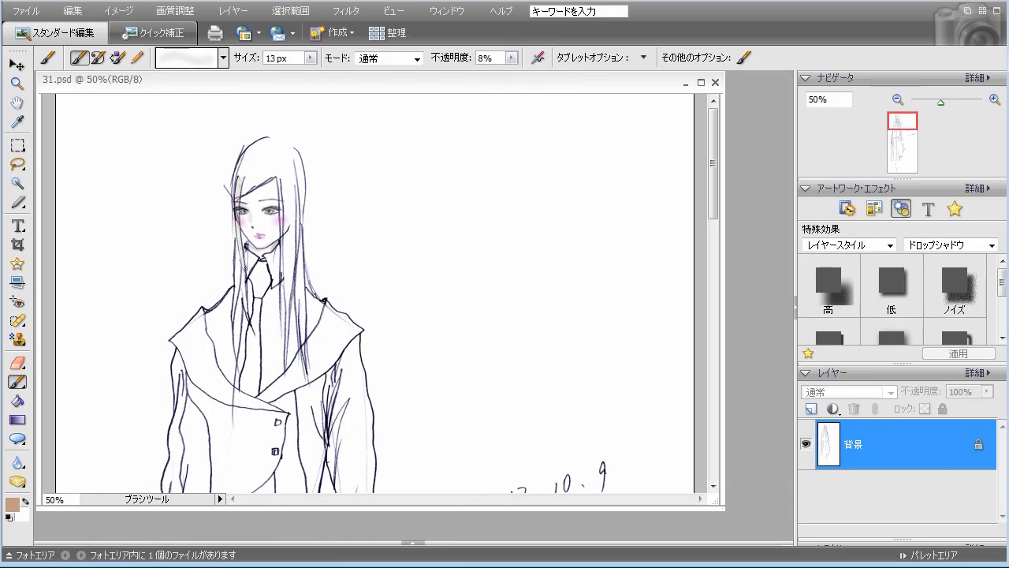
pyautogui.moveTo(246, 241); pyautogui.dragTo(241, 260)
pyautogui.moveTo(236, 252)
pyautogui.mouseDown()
pyautogui.moveTo(236, 280)
pyautogui.moveTo(244, 263)
pyautogui.mouseUp()
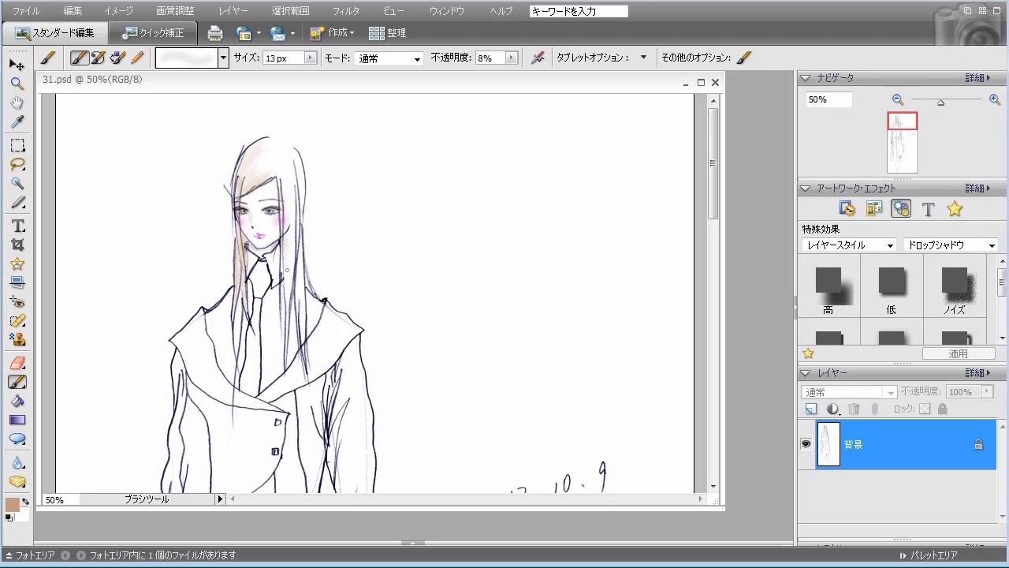
pyautogui.moveTo(290, 281); pyautogui.dragTo(286, 306)
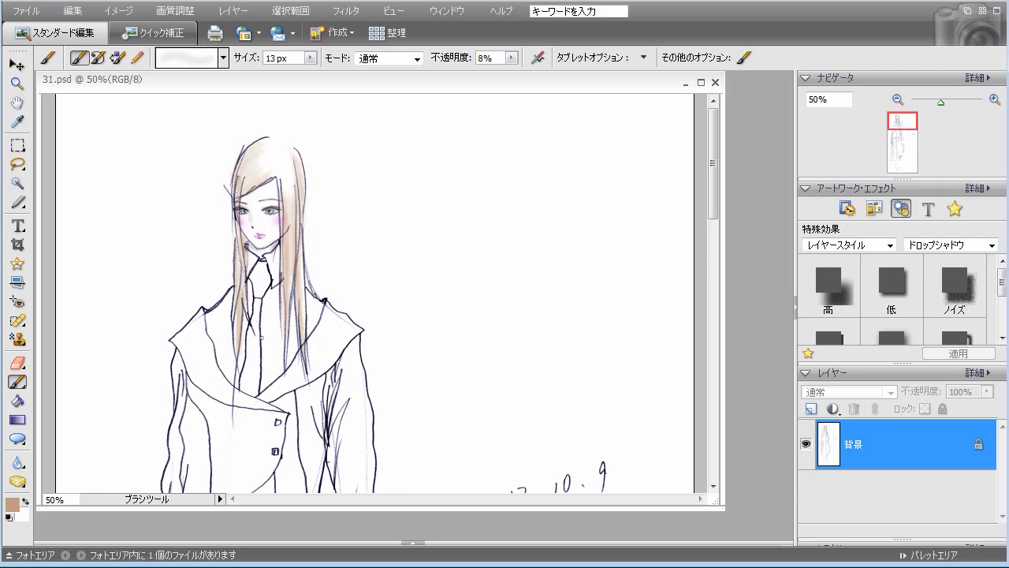
# Add a new layer and fill the shirt area beside the left-hand lapel with the navy paw-print pattern
pyautogui.click(810, 408)
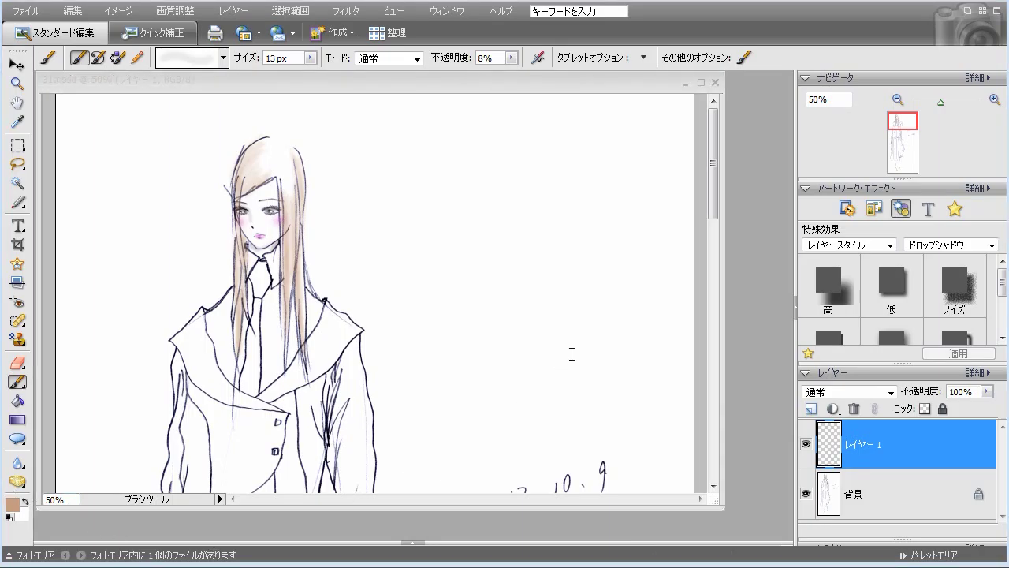
pyautogui.moveTo(711, 211)
pyautogui.mouseDown()
pyautogui.moveTo(711, 334)
pyautogui.moveTo(711, 234)
pyautogui.mouseUp()
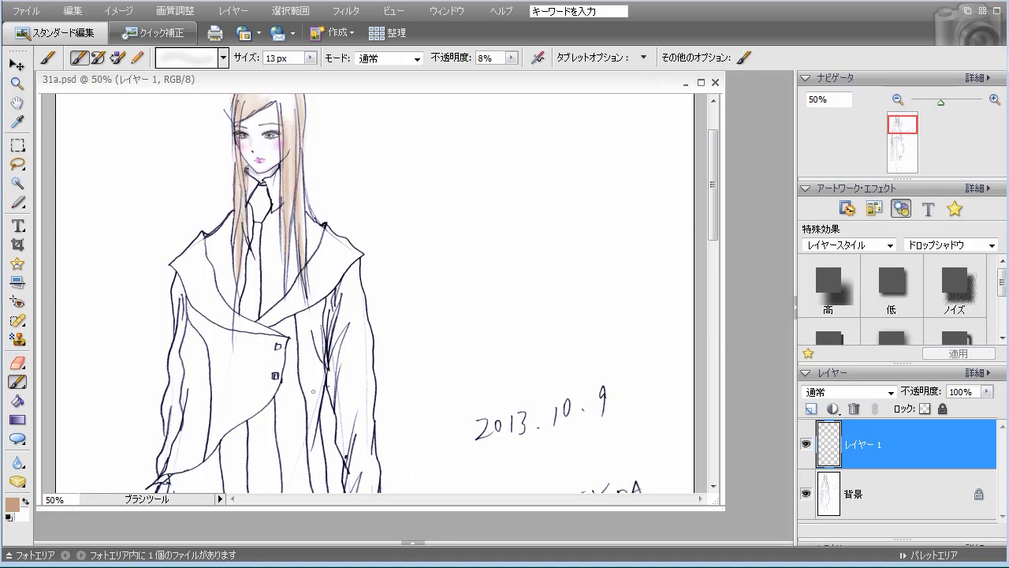
pyautogui.click(17, 400)
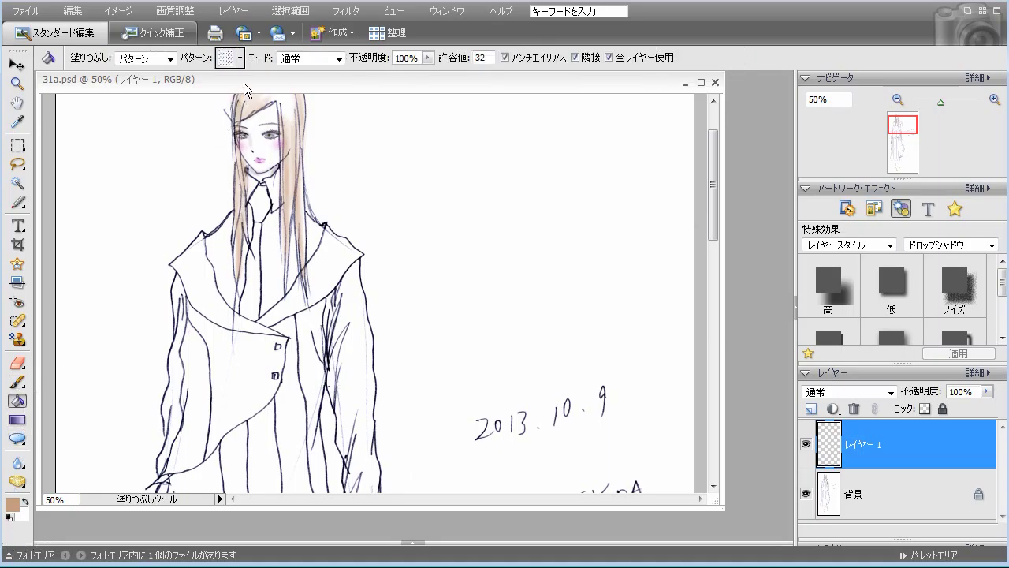
pyautogui.click(240, 58)
pyautogui.moveTo(390, 471); pyautogui.dragTo(389, 503)
pyautogui.click(67, 337)
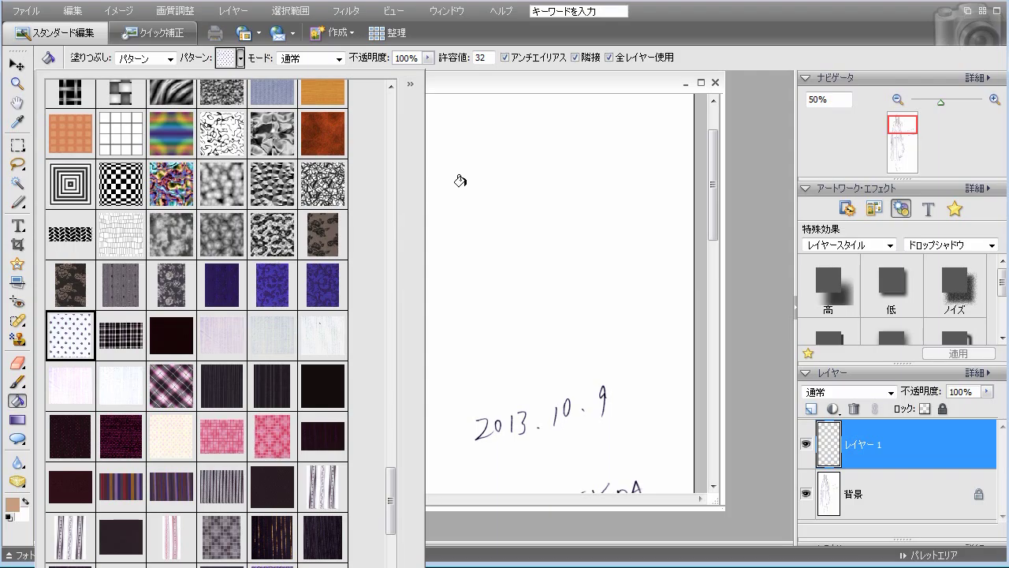
pyautogui.click(589, 82)
pyautogui.moveTo(712, 211)
pyautogui.mouseDown()
pyautogui.moveTo(708, 237)
pyautogui.moveTo(711, 206)
pyautogui.mouseUp()
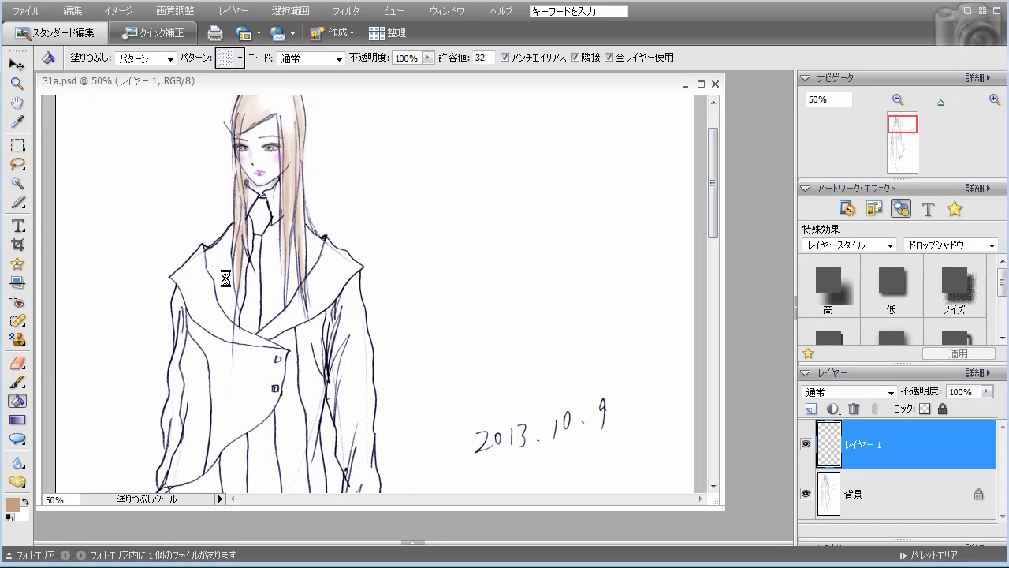
pyautogui.click(250, 334)
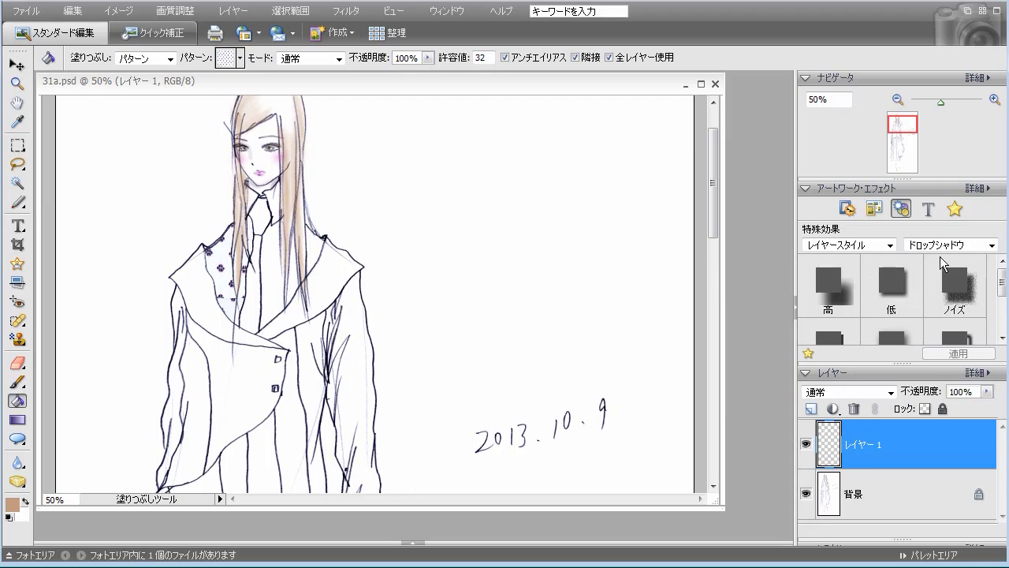
# Try an inner shadow (シャドウ (内側)) layer style on the patterned shirt area, and undo it
pyautogui.click(943, 246)
pyautogui.click(935, 282)
pyautogui.doubleClick(971, 331)
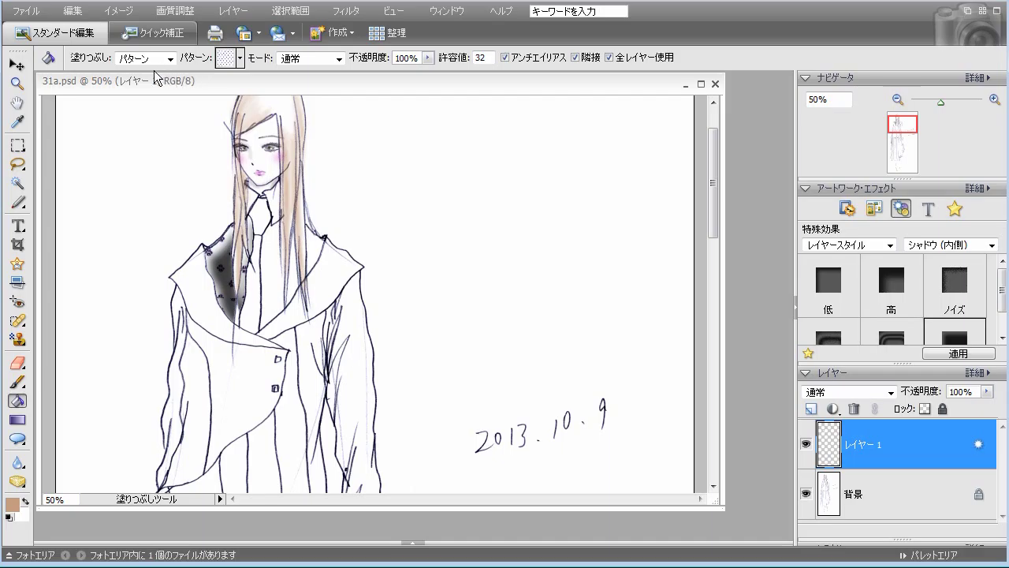
pyautogui.click(72, 11)
pyautogui.click(103, 27)
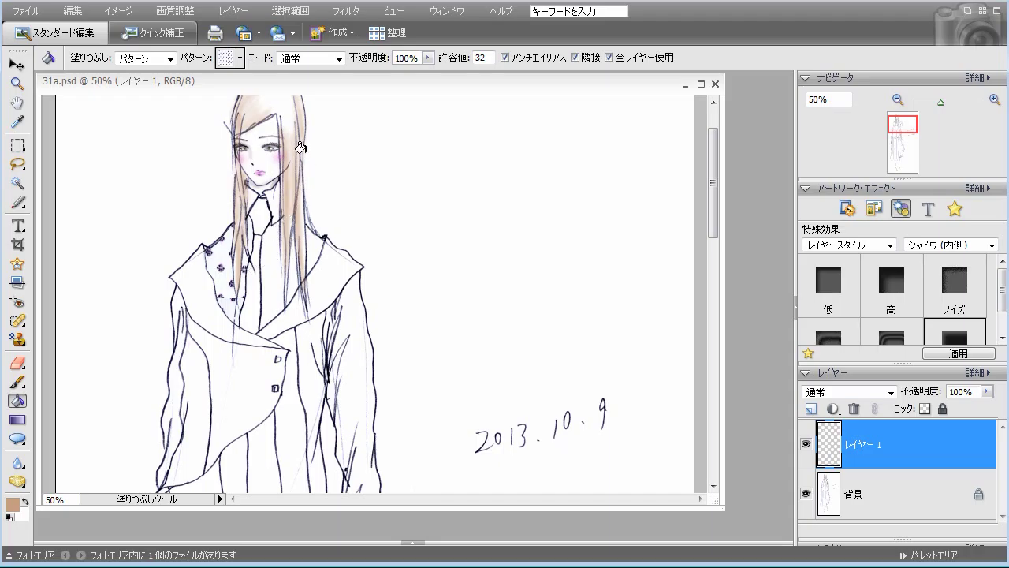
# Add another layer and fill the shirt areas between the tie and the right-hand lapel with the paw-print pattern
pyautogui.click(811, 408)
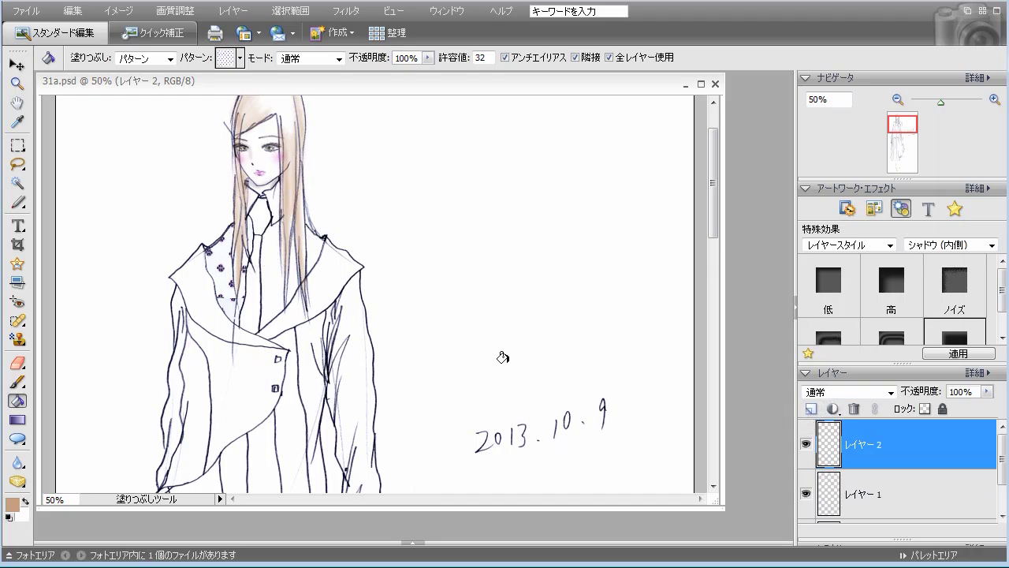
pyautogui.click(274, 272)
pyautogui.click(308, 244)
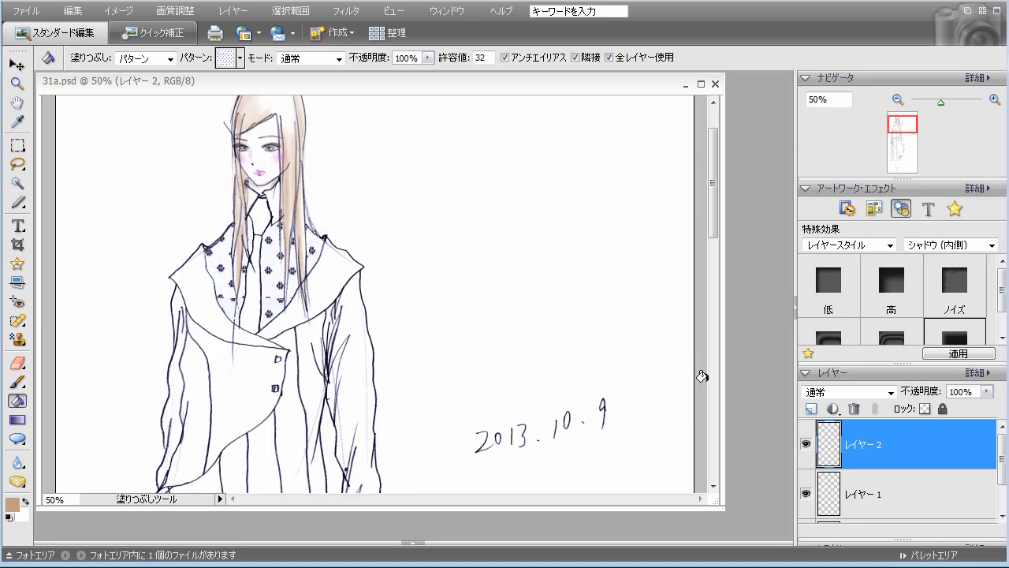
# Add two more layers and fill the shirt's lower front, gathered hem, cuff and collar with the paw-print pattern
pyautogui.click(810, 409)
pyautogui.moveTo(712, 229)
pyautogui.mouseDown()
pyautogui.moveTo(711, 206)
pyautogui.moveTo(710, 284)
pyautogui.mouseUp()
pyautogui.click(810, 409)
pyautogui.click(203, 347)
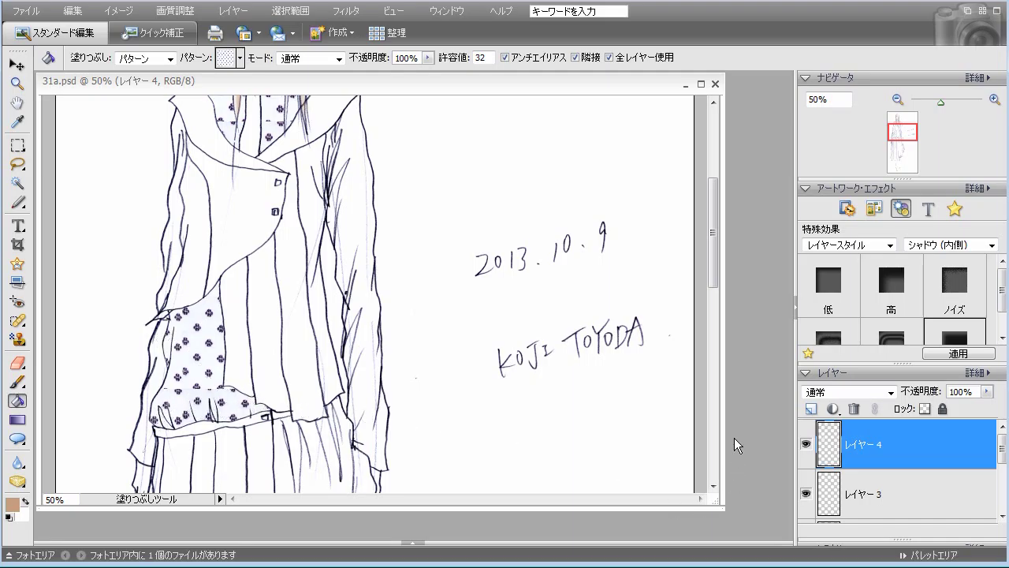
pyautogui.scroll(-2, 710, 290)
pyautogui.scroll(-3, 710, 293)
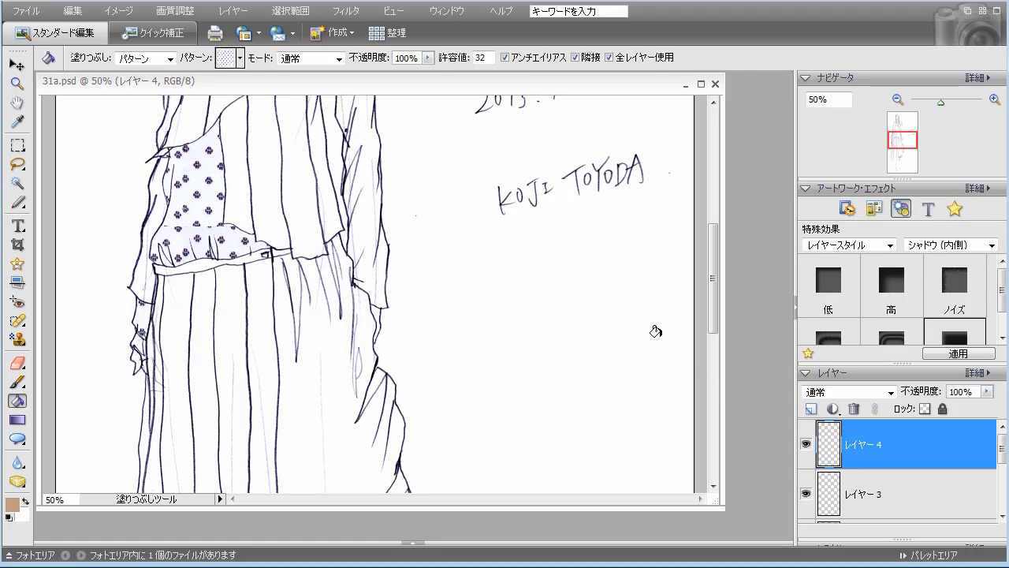
pyautogui.moveTo(711, 324); pyautogui.dragTo(716, 236)
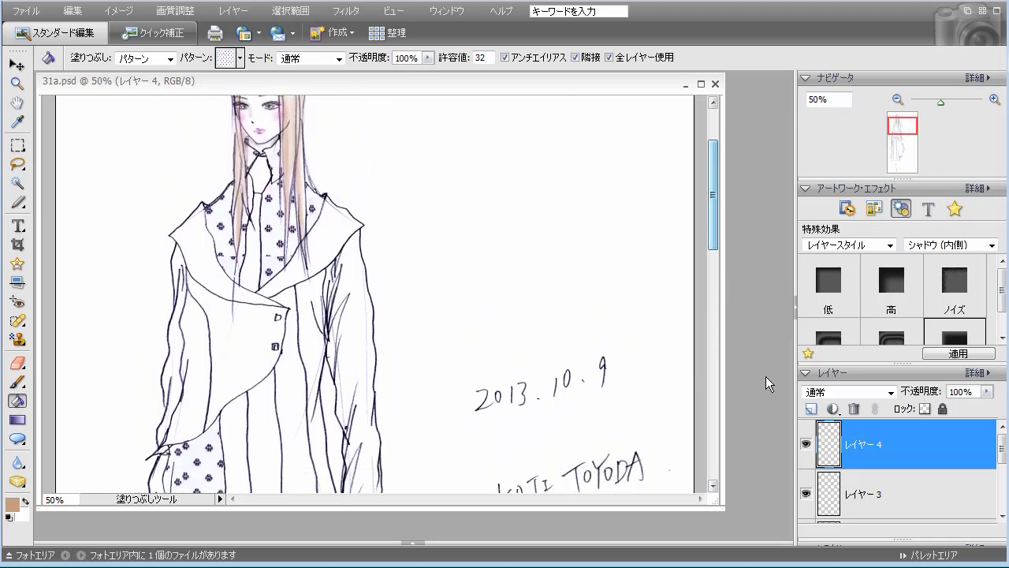
# Add a new layer and choose the black pattern with fine white vertical streaks for the fill
pyautogui.moveTo(711, 246)
pyautogui.mouseDown()
pyautogui.moveTo(711, 219)
pyautogui.moveTo(707, 395)
pyautogui.moveTo(719, 249)
pyautogui.moveTo(711, 237)
pyautogui.mouseUp()
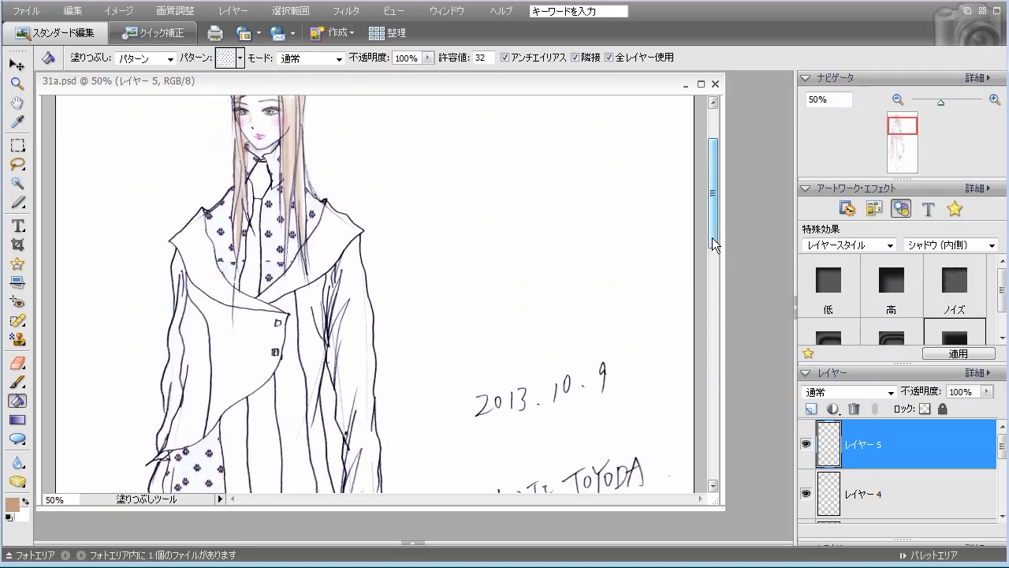
pyautogui.click(240, 58)
pyautogui.moveTo(392, 507); pyautogui.dragTo(393, 567)
pyautogui.scroll(3, 197, 323)
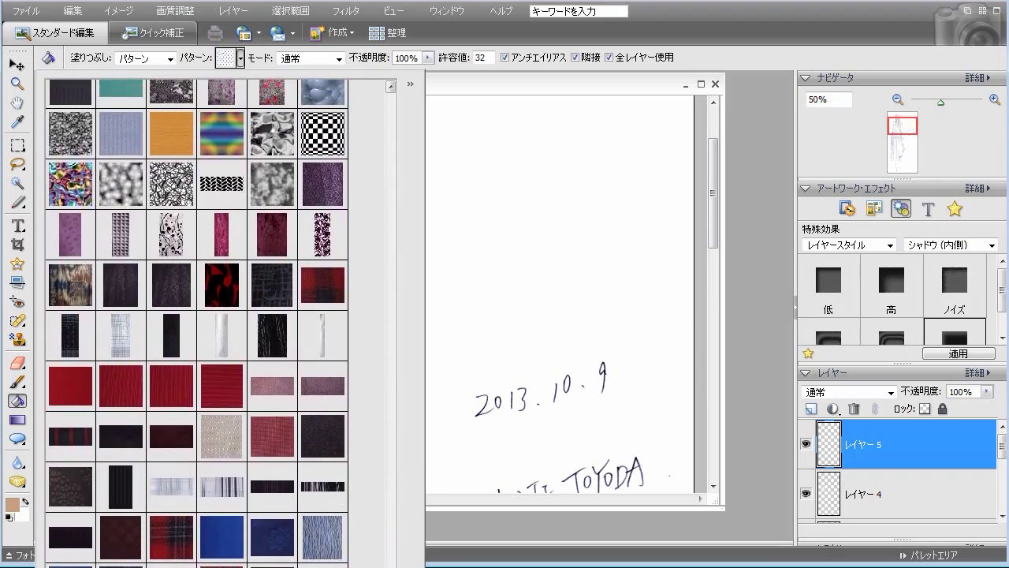
pyautogui.scroll(6, 406, 541)
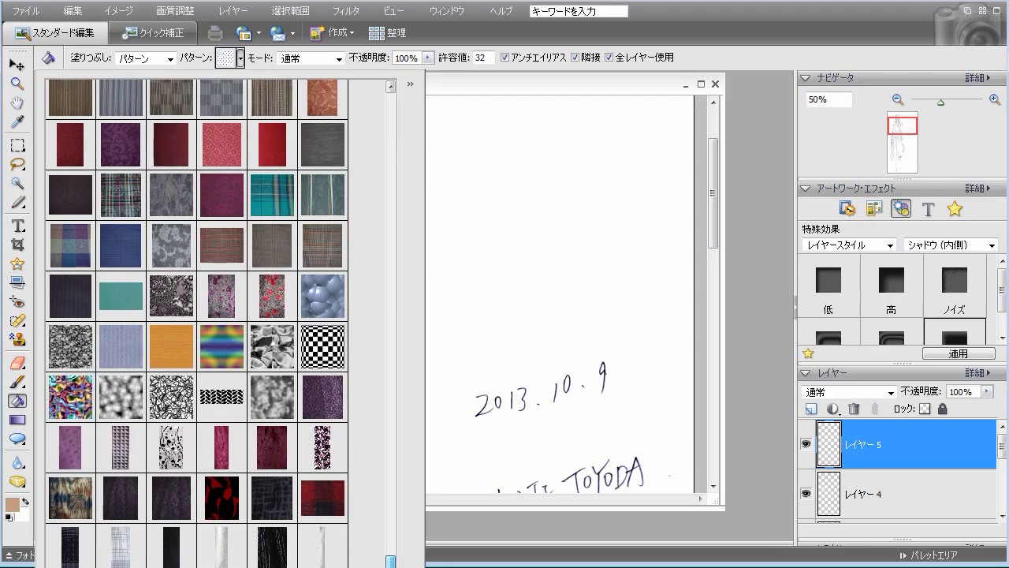
pyautogui.scroll(5, 406, 541)
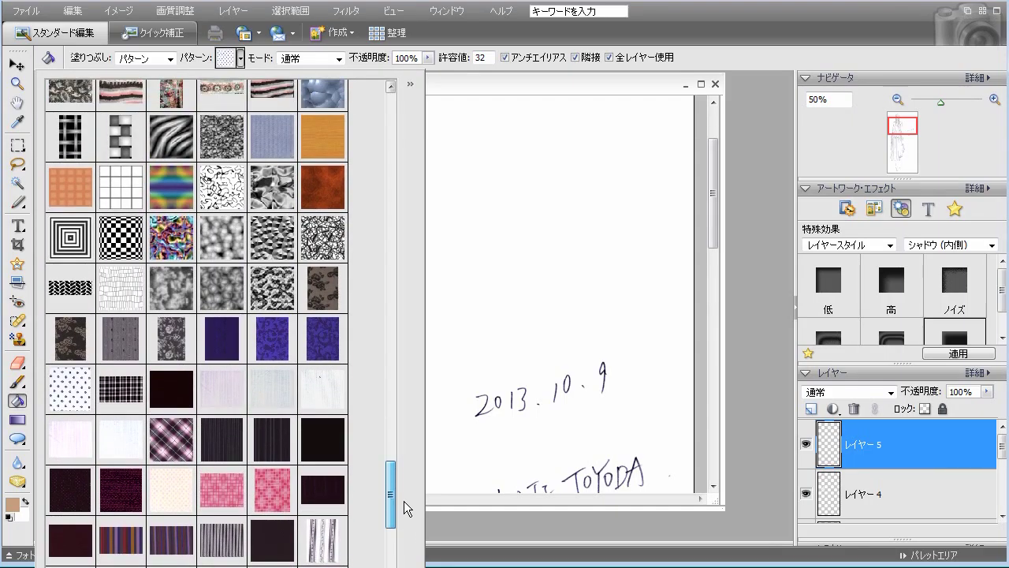
pyautogui.scroll(6, 404, 501)
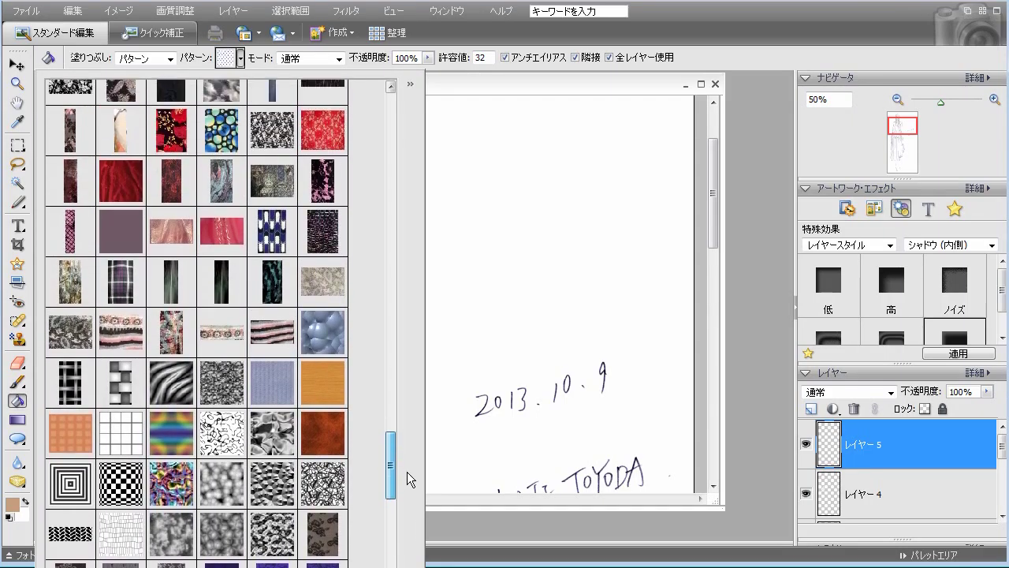
pyautogui.scroll(3, 407, 465)
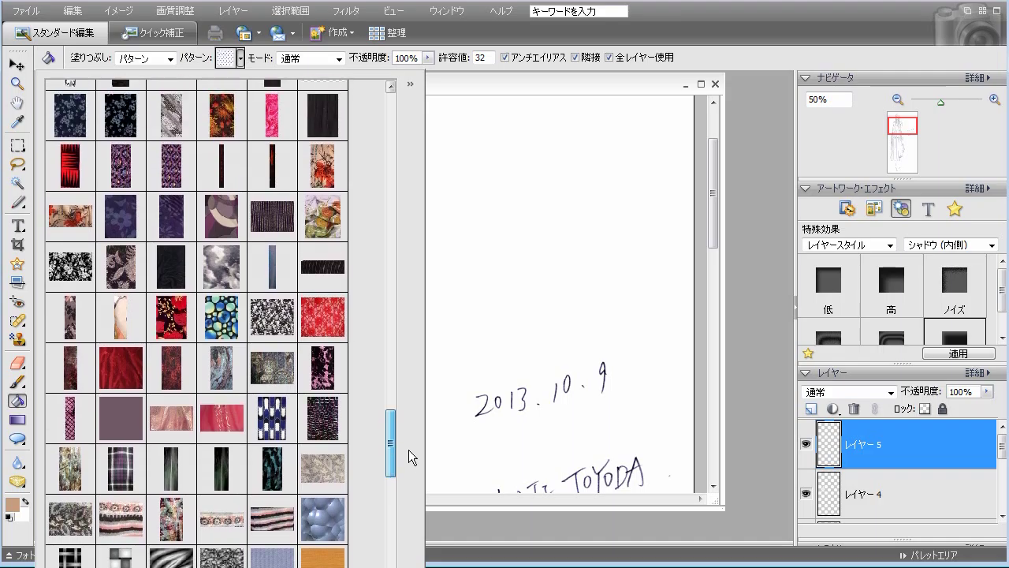
pyautogui.scroll(6, 410, 441)
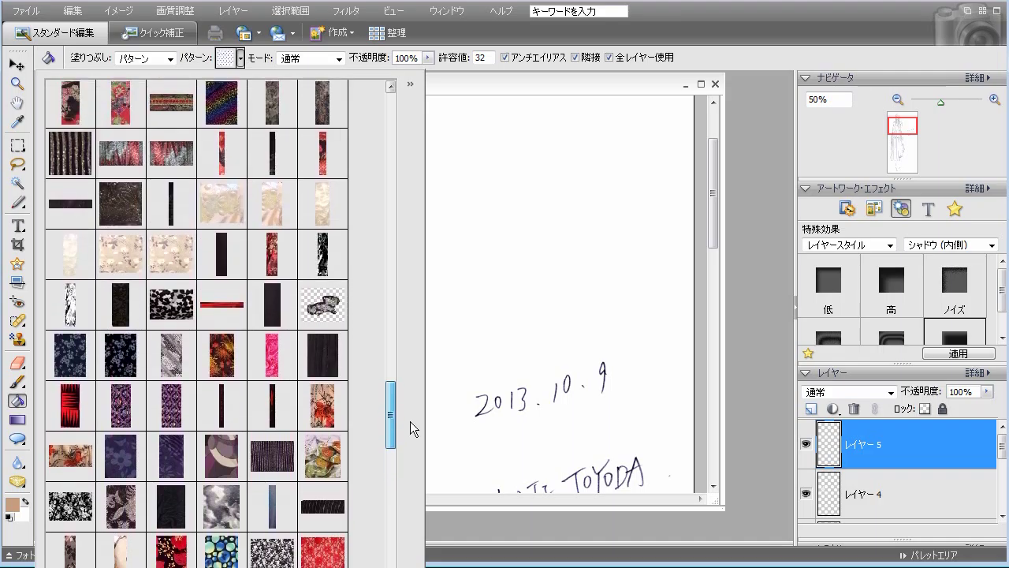
pyautogui.moveTo(409, 411); pyautogui.dragTo(390, 132)
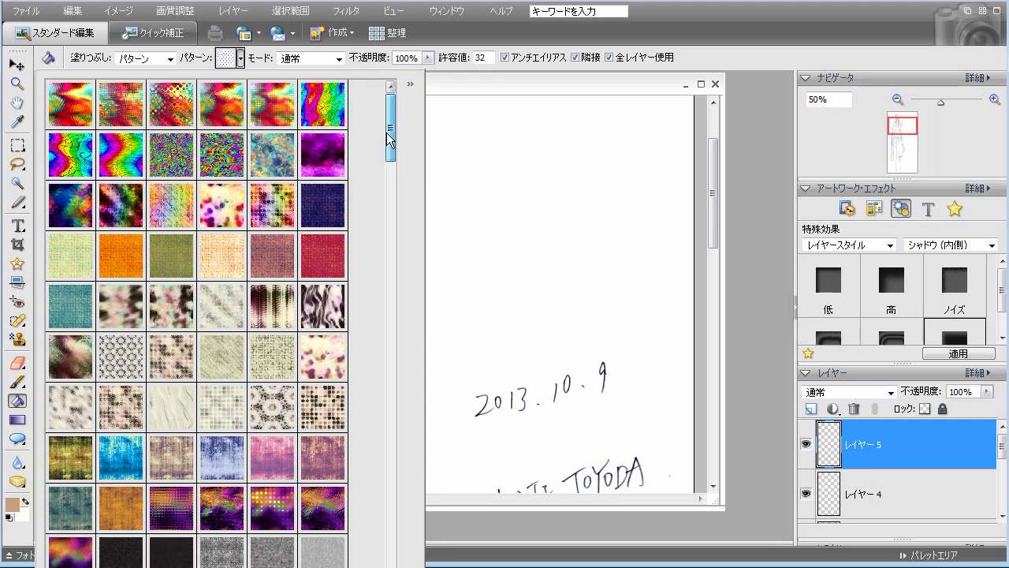
pyautogui.moveTo(386, 134); pyautogui.dragTo(389, 563)
pyautogui.click(272, 536)
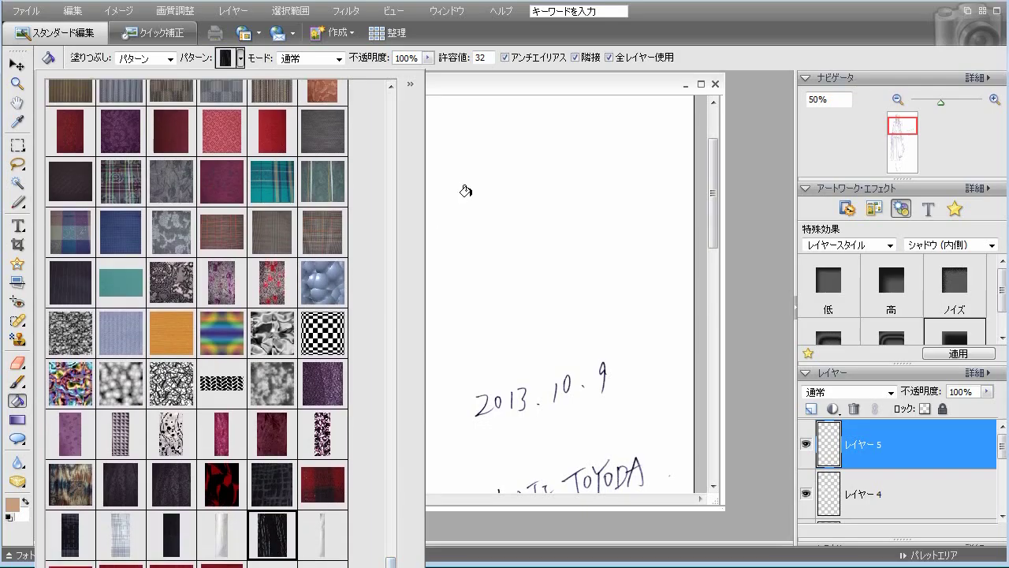
pyautogui.click(536, 77)
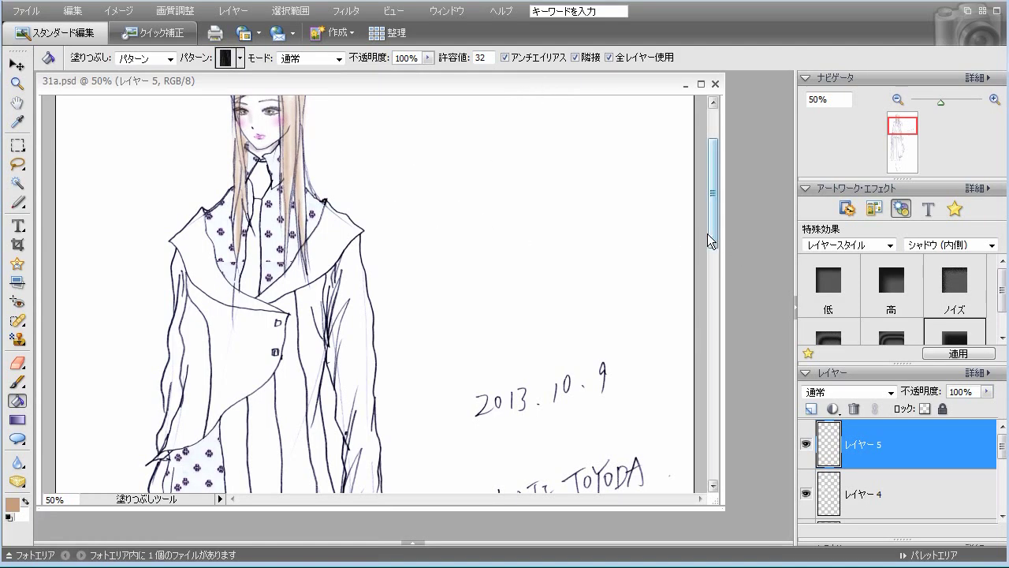
# Fill alternate vertical front panels of the jacket, below and beside the buttoned flap, with the streaked black pattern
pyautogui.moveTo(712, 280); pyautogui.dragTo(712, 275)
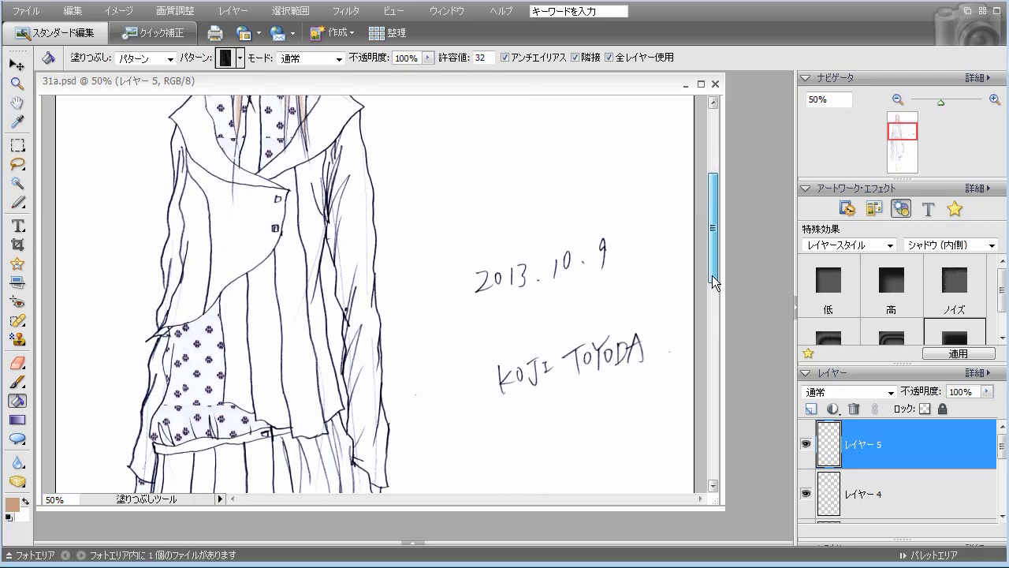
pyautogui.click(231, 309)
pyautogui.click(293, 281)
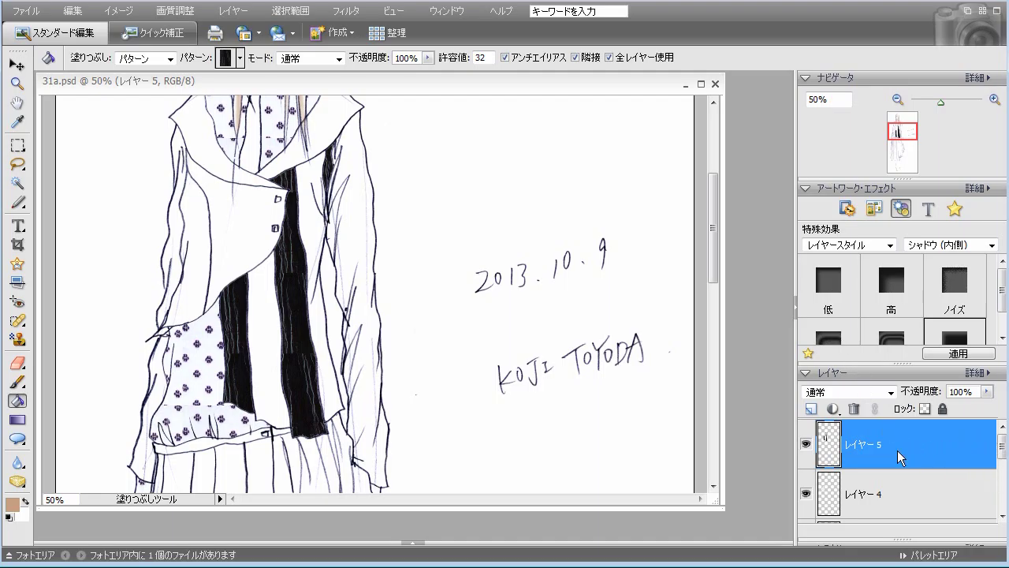
# Add an empty layer and apply the Metallic (メタリック) bevel style to the layer with the black jacket panels
pyautogui.click(814, 412)
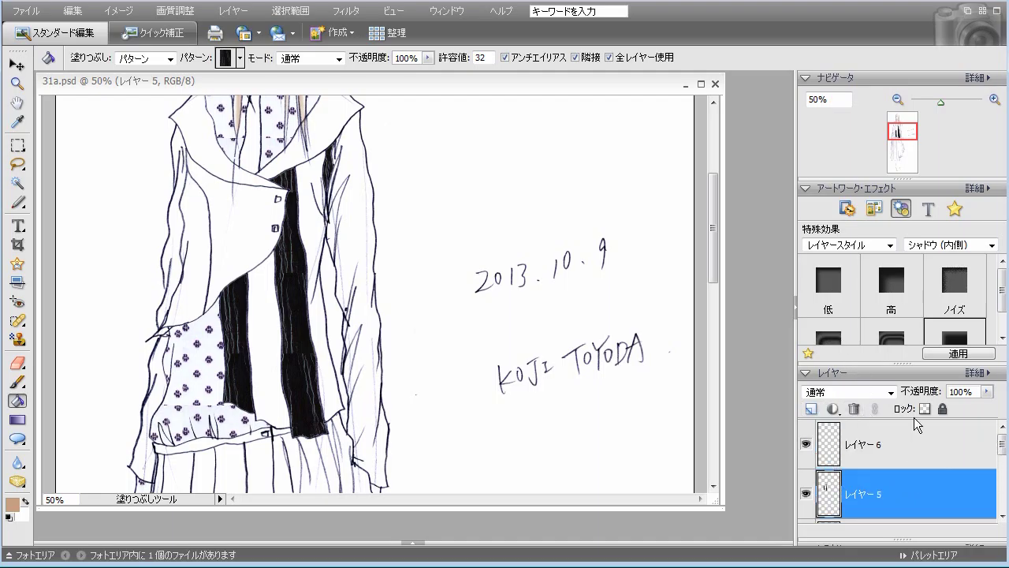
pyautogui.click(984, 247)
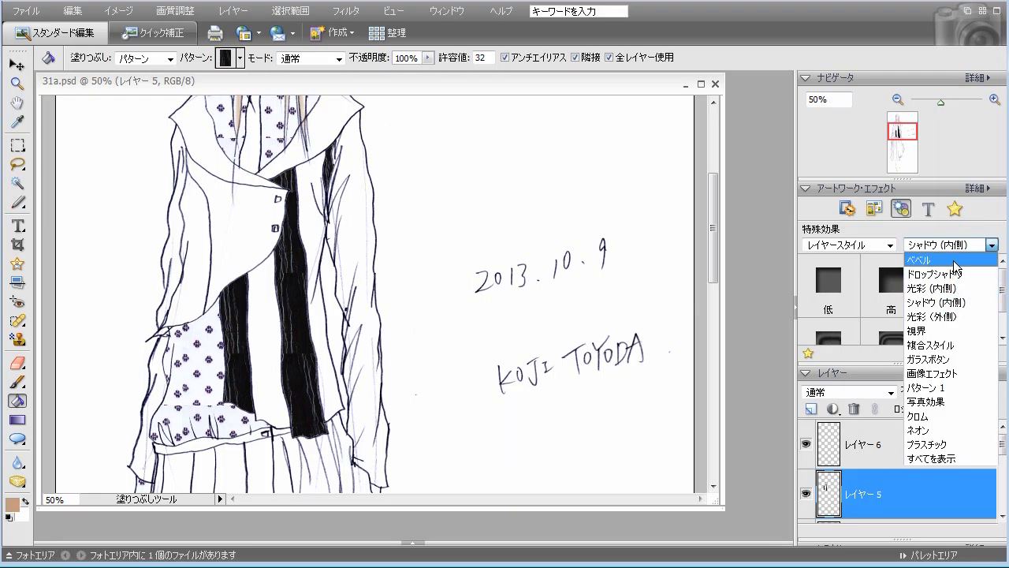
pyautogui.click(946, 261)
pyautogui.click(1002, 338)
pyautogui.doubleClick(847, 319)
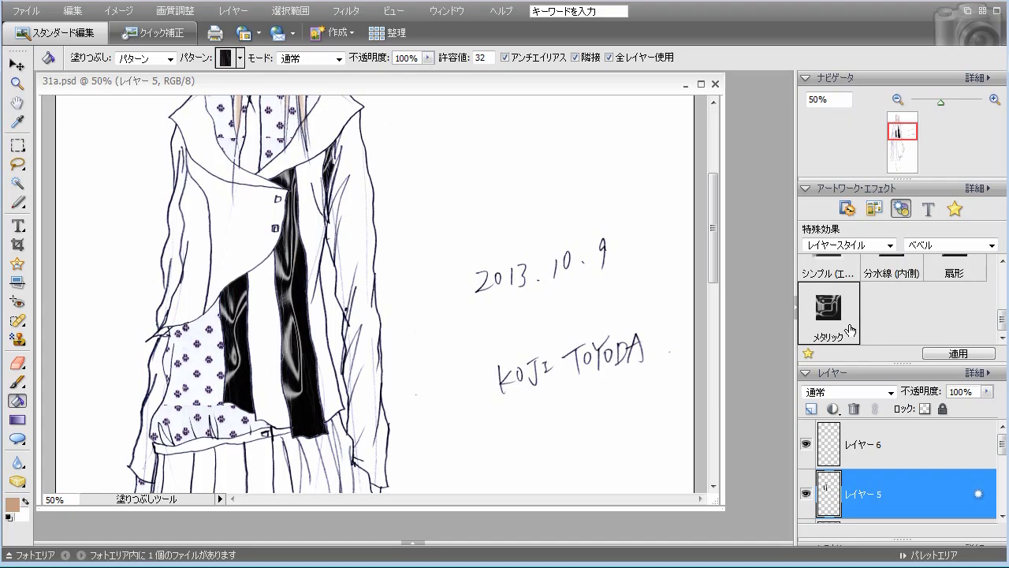
# Select the empty layer レイヤー 6 and choose the pale beige pattern with blurred brown spots for the fill
pyautogui.moveTo(713, 277)
pyautogui.mouseDown()
pyautogui.moveTo(713, 247)
pyautogui.moveTo(713, 291)
pyautogui.moveTo(712, 231)
pyautogui.moveTo(714, 305)
pyautogui.moveTo(711, 237)
pyautogui.mouseUp()
pyautogui.click(868, 441)
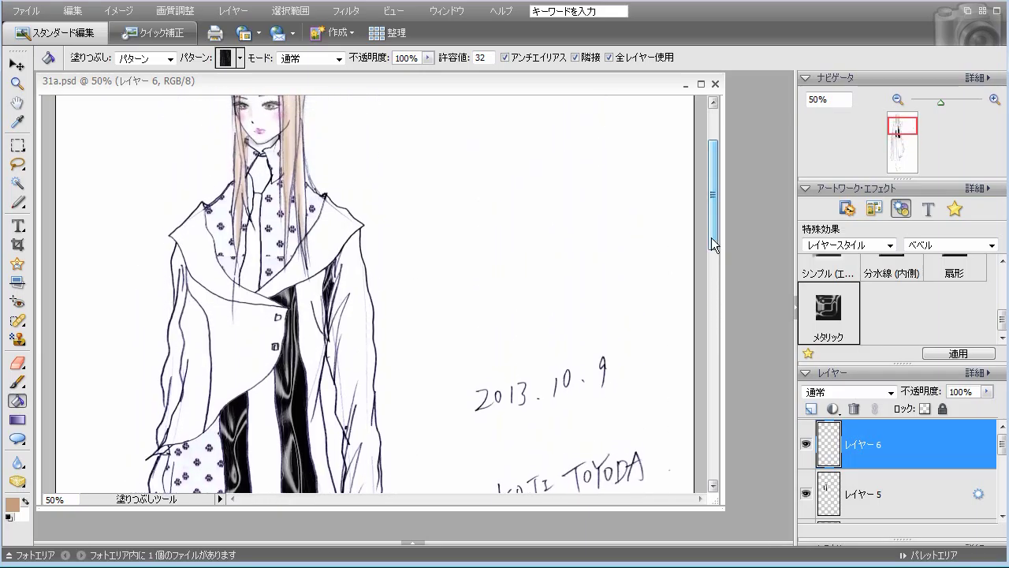
pyautogui.click(239, 58)
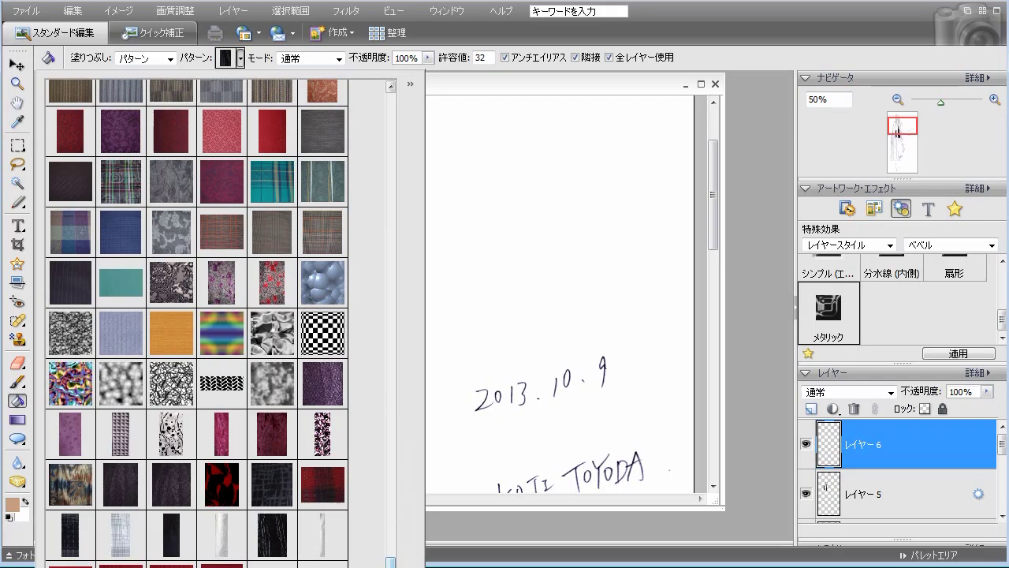
pyautogui.scroll(-5, 409, 511)
pyautogui.moveTo(392, 552); pyautogui.dragTo(387, 131)
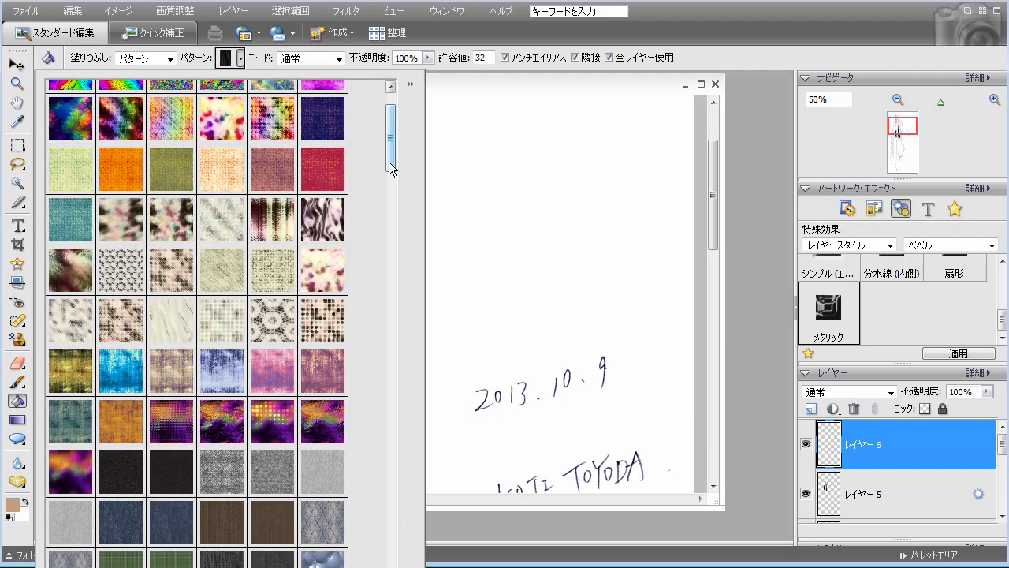
pyautogui.scroll(2, 389, 161)
pyautogui.moveTo(388, 149); pyautogui.dragTo(391, 173)
pyautogui.click(81, 221)
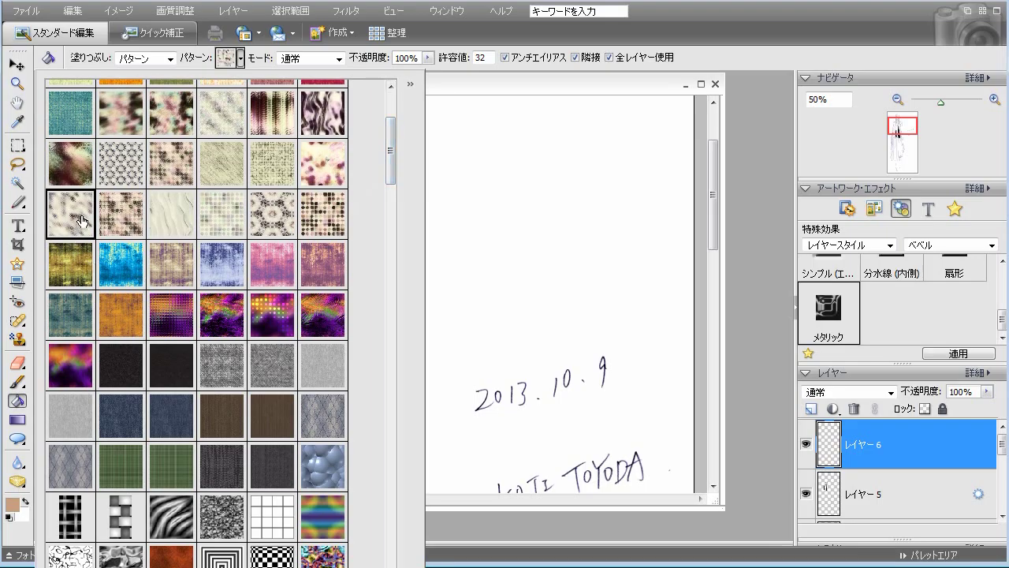
pyautogui.click(463, 98)
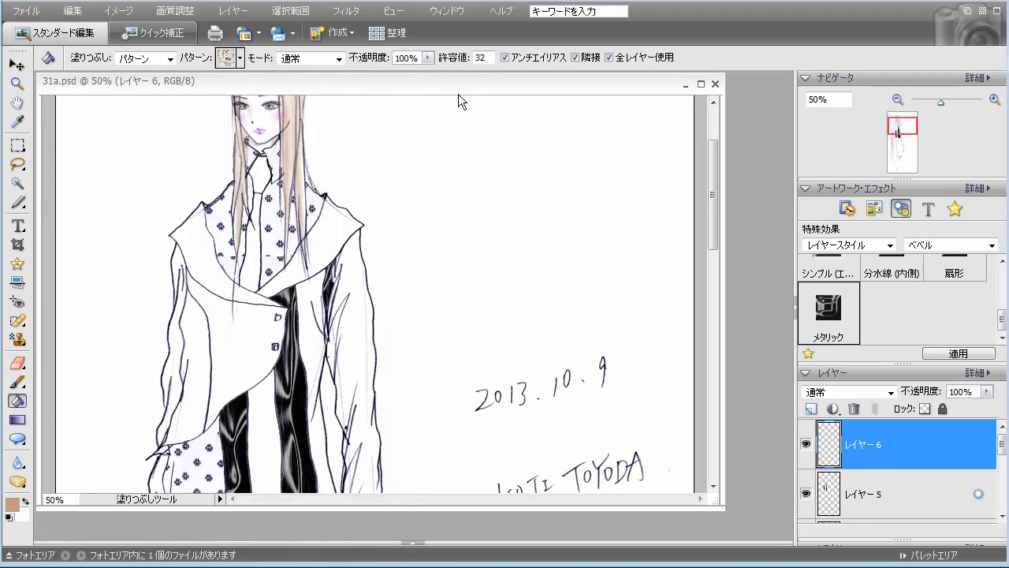
# Fill the unfilled vertical front panels between and beside the black jacket panels with the beige pattern
pyautogui.click(266, 397)
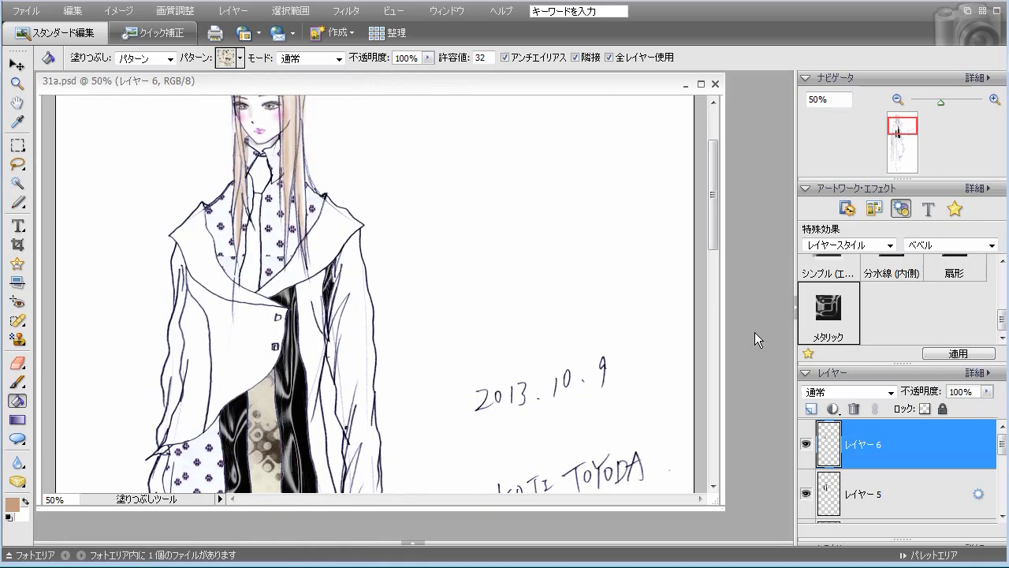
pyautogui.moveTo(715, 240)
pyautogui.mouseDown()
pyautogui.moveTo(720, 283)
pyautogui.moveTo(719, 260)
pyautogui.mouseUp()
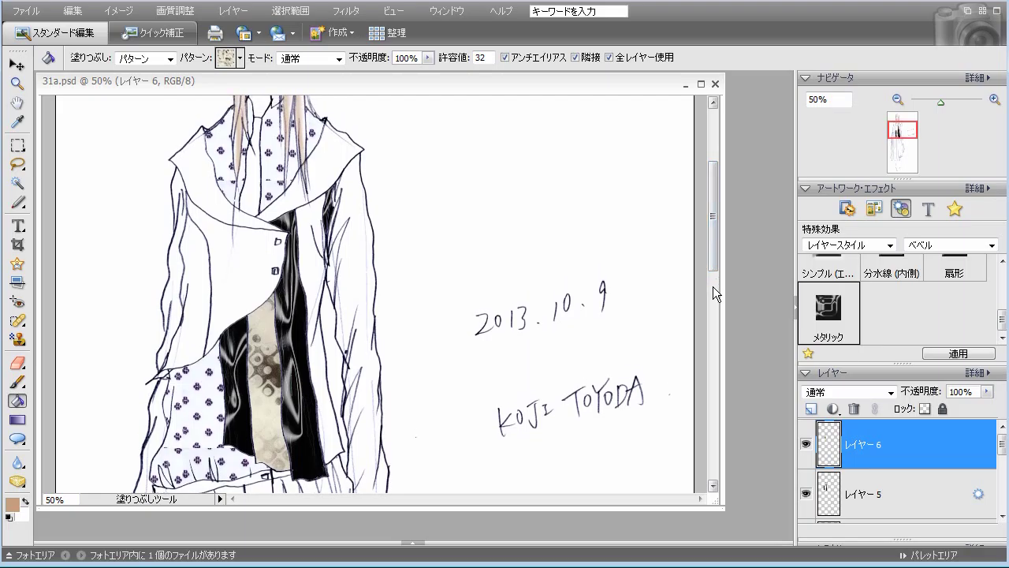
pyautogui.click(323, 256)
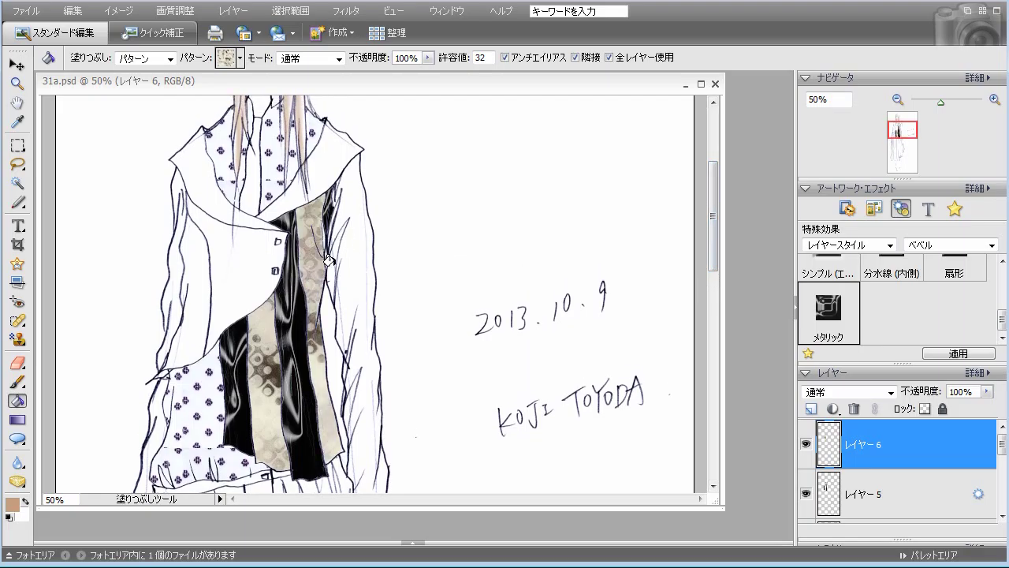
pyautogui.moveTo(711, 243)
pyautogui.mouseDown()
pyautogui.moveTo(714, 283)
pyautogui.moveTo(716, 248)
pyautogui.mouseUp()
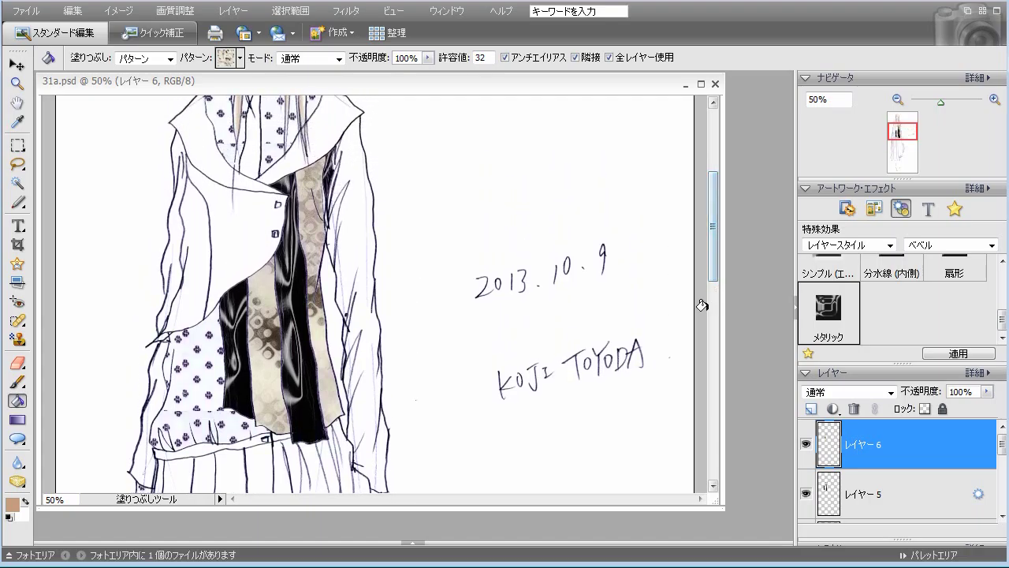
# Apply the low (低) style from the inner shadow (シャドウ (内側)) set to the beige panel layer
pyautogui.click(933, 244)
pyautogui.click(942, 303)
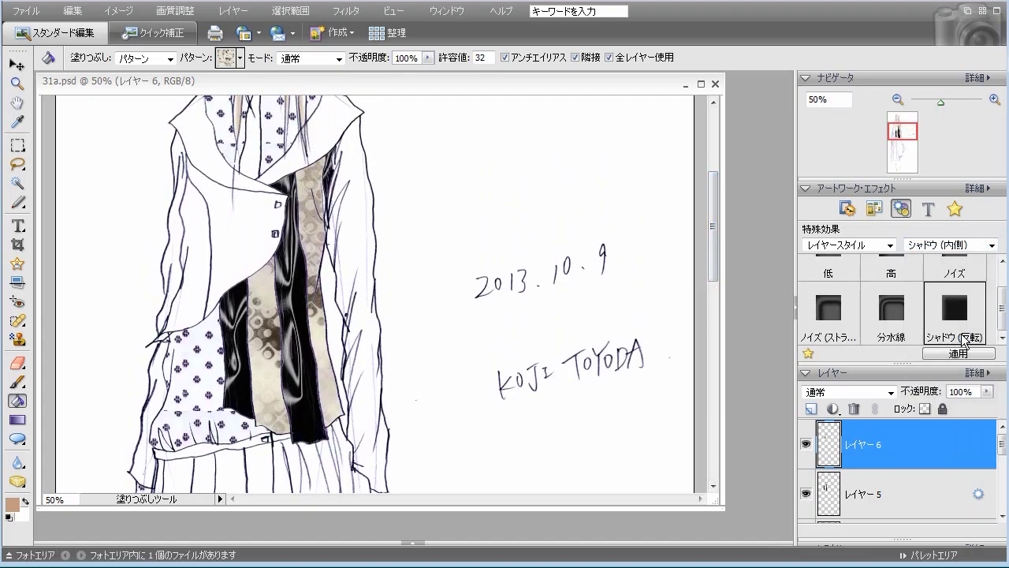
pyautogui.scroll(2, 1003, 325)
pyautogui.doubleClick(848, 300)
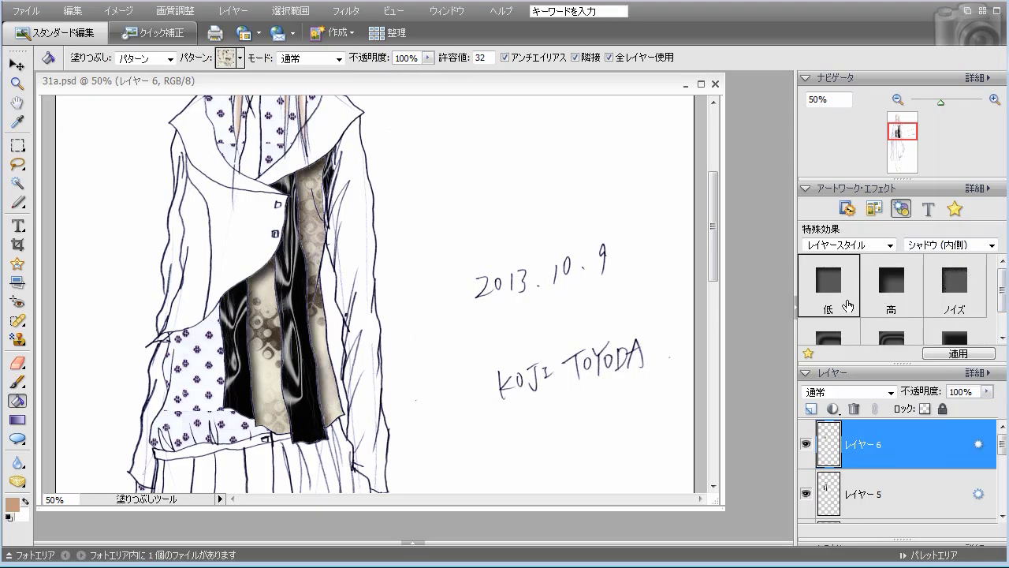
pyautogui.moveTo(710, 267)
pyautogui.mouseDown()
pyautogui.moveTo(716, 290)
pyautogui.moveTo(716, 250)
pyautogui.moveTo(719, 290)
pyautogui.moveTo(718, 254)
pyautogui.mouseUp()
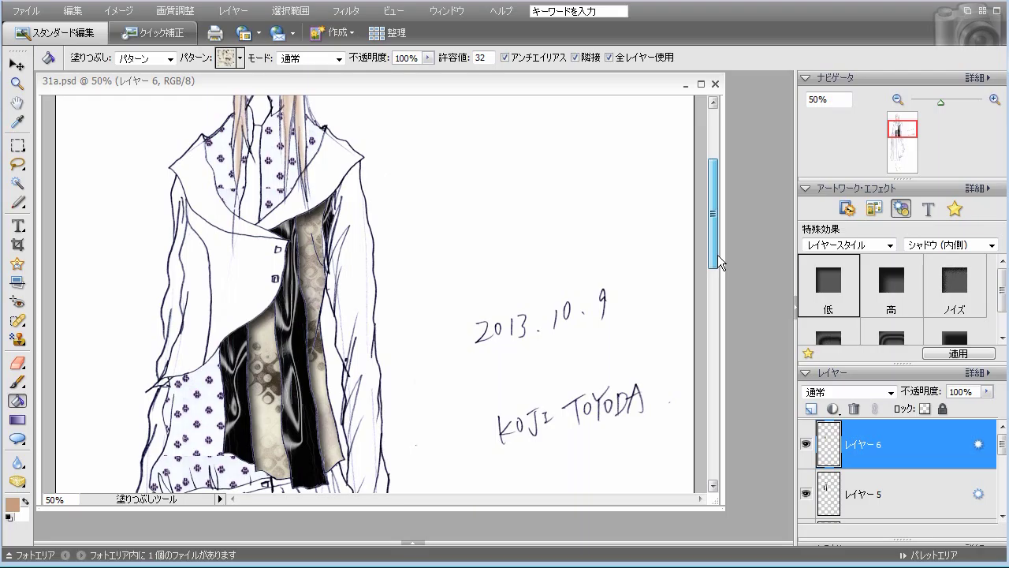
pyautogui.moveTo(717, 255); pyautogui.dragTo(717, 276)
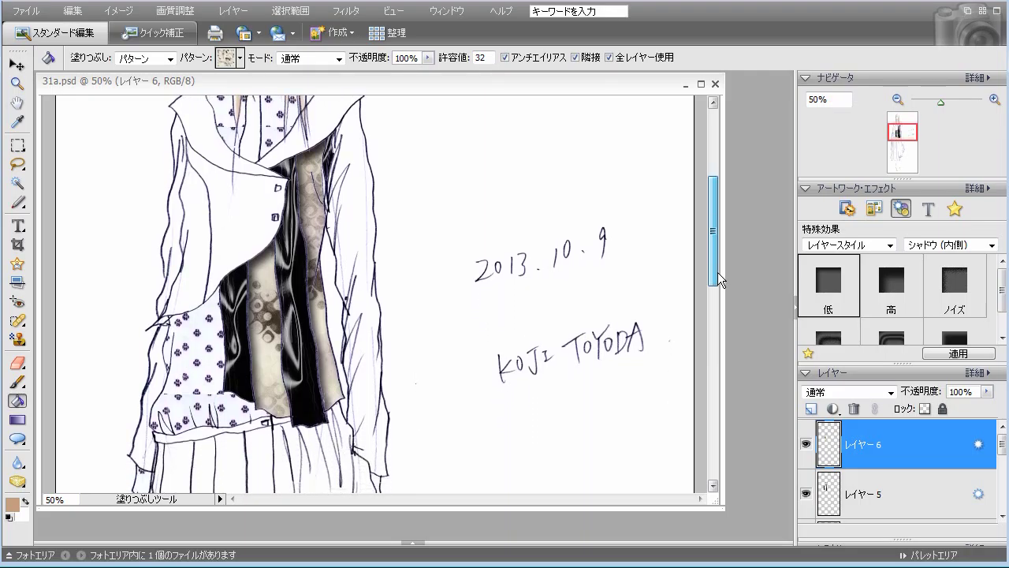
# Add a new layer and fill the jacket sleeve beside the patterned panels with the black pattern with fine white vertical streaks
pyautogui.moveTo(718, 276)
pyautogui.mouseDown()
pyautogui.moveTo(716, 237)
pyautogui.moveTo(724, 296)
pyautogui.moveTo(722, 250)
pyautogui.moveTo(729, 267)
pyautogui.mouseUp()
pyautogui.click(810, 408)
pyautogui.click(240, 58)
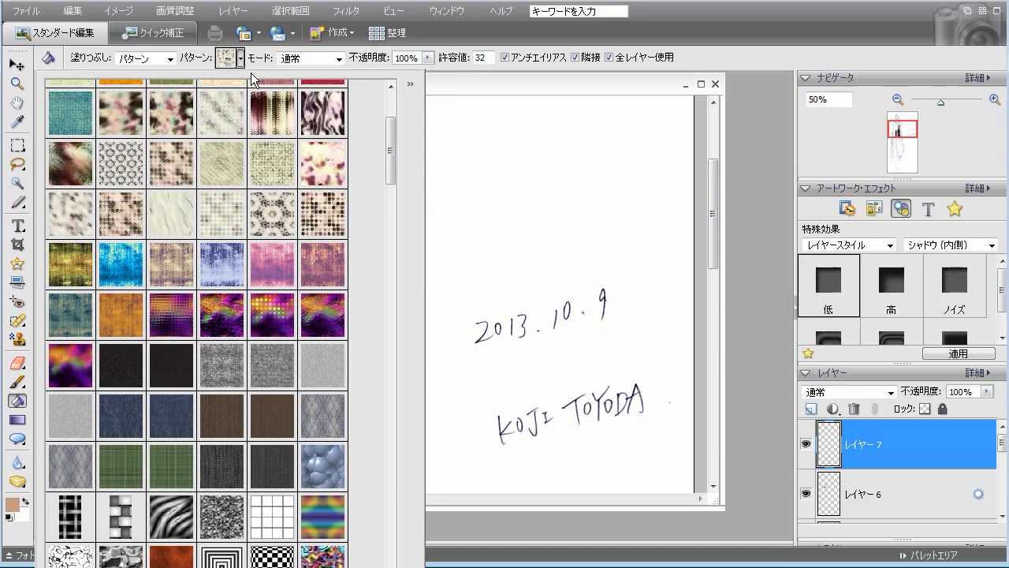
pyautogui.moveTo(391, 172); pyautogui.dragTo(406, 560)
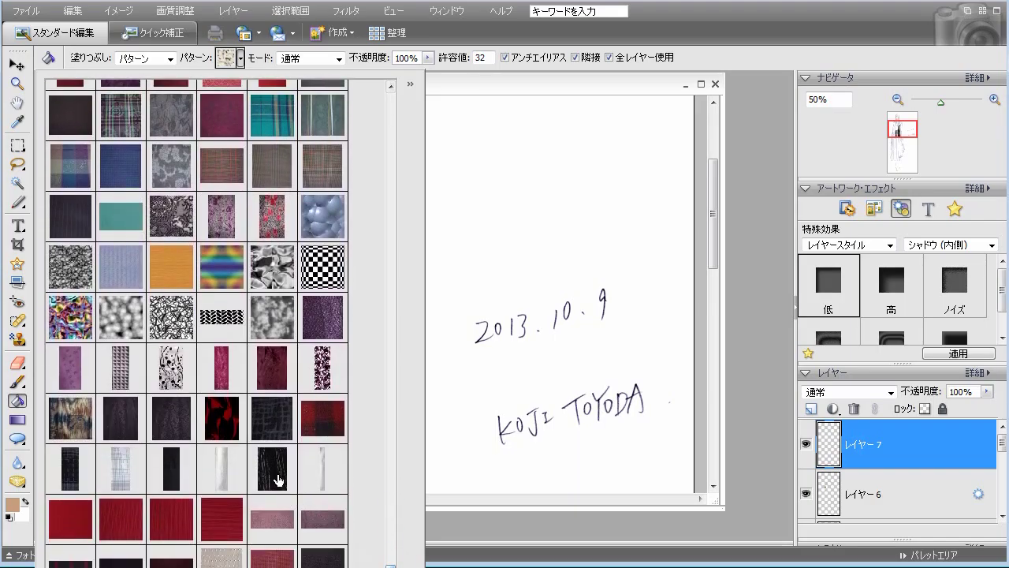
pyautogui.click(272, 468)
pyautogui.click(628, 83)
pyautogui.moveTo(713, 234)
pyautogui.mouseDown()
pyautogui.moveTo(713, 278)
pyautogui.moveTo(716, 262)
pyautogui.mouseUp()
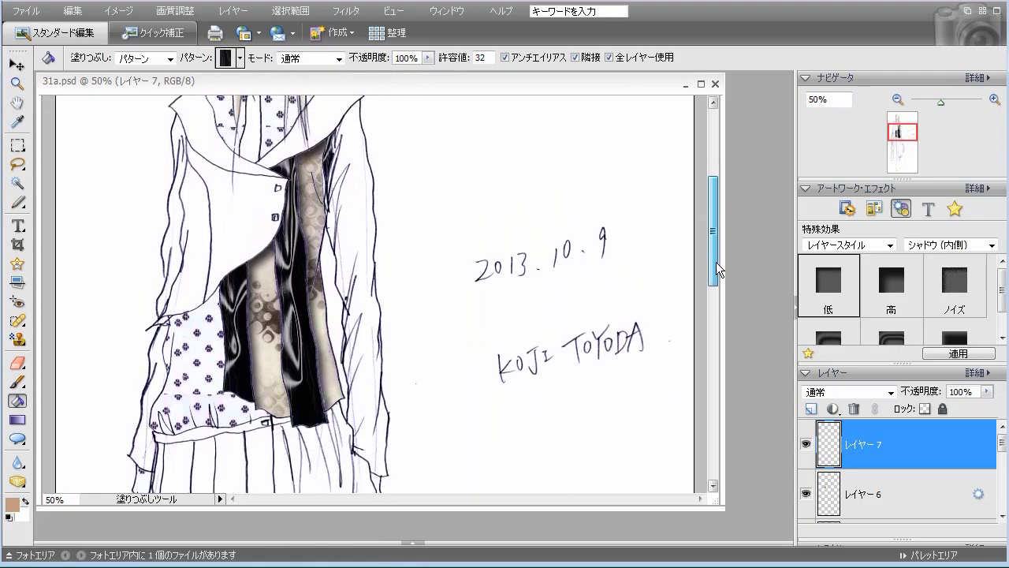
pyautogui.click(362, 215)
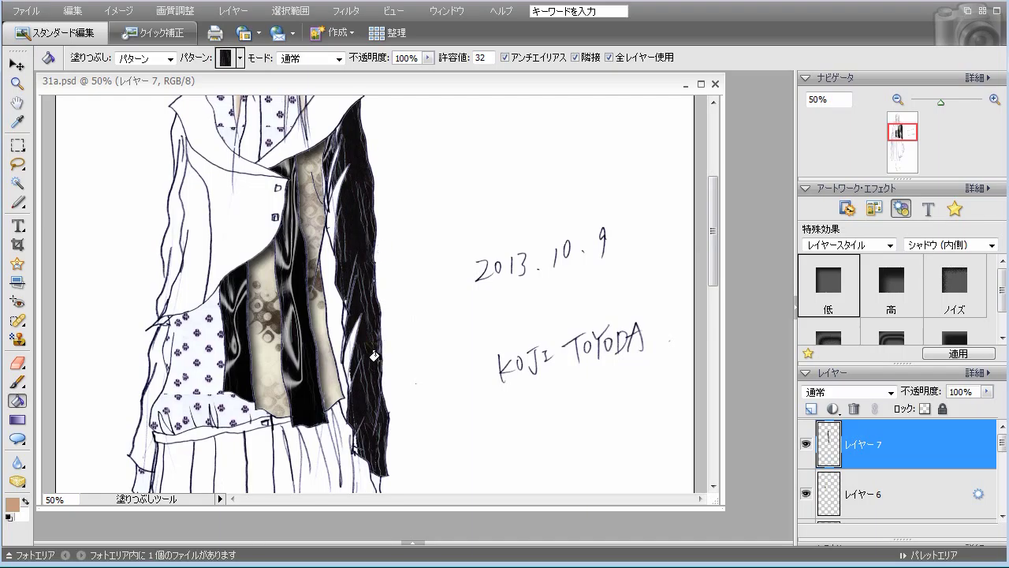
# Apply the simple inner (シンプル (内側)) bevel style to the black sleeve layer
pyautogui.click(962, 255)
pyautogui.click(938, 328)
pyautogui.doubleClick(892, 298)
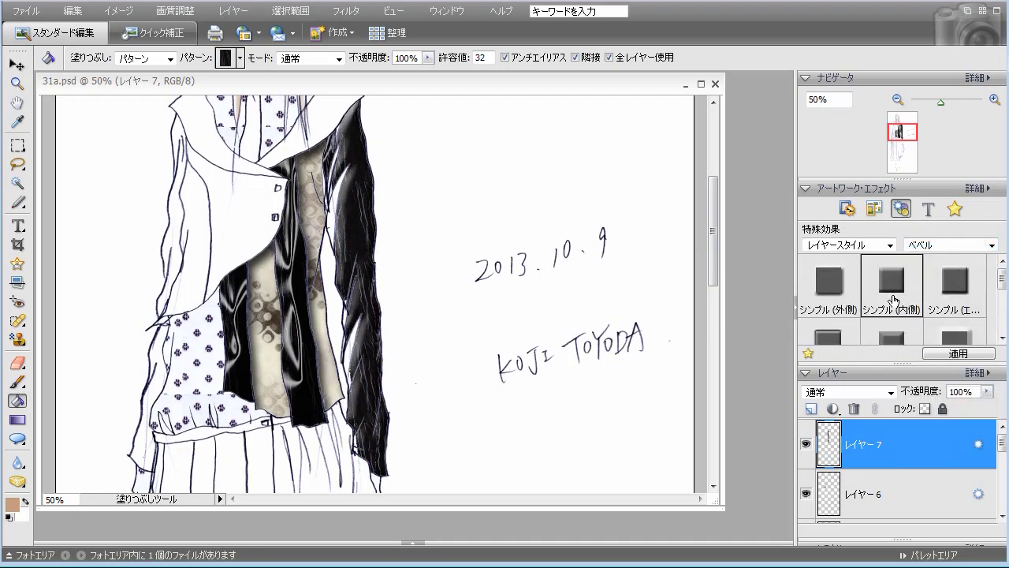
# Add another layer and fill the remaining white gaps between the sleeve's fold lines with the streaked black pattern
pyautogui.click(811, 409)
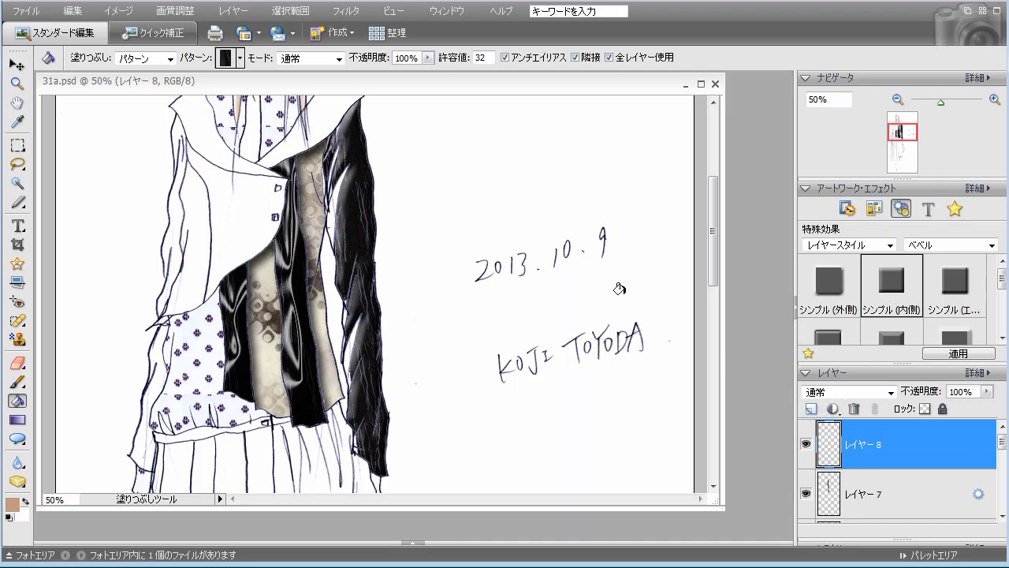
pyautogui.click(331, 190)
pyautogui.click(324, 166)
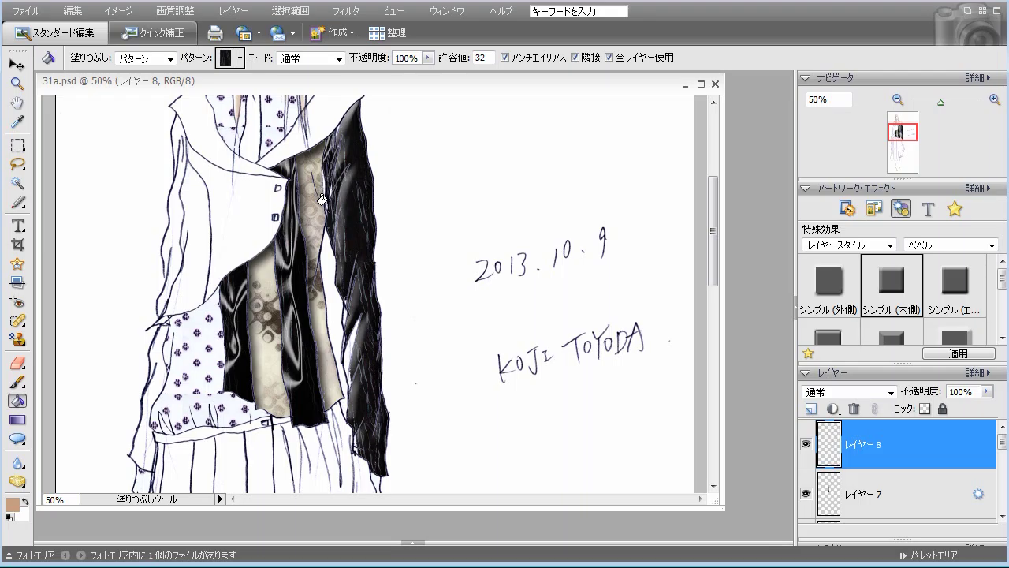
pyautogui.click(324, 188)
pyautogui.click(344, 341)
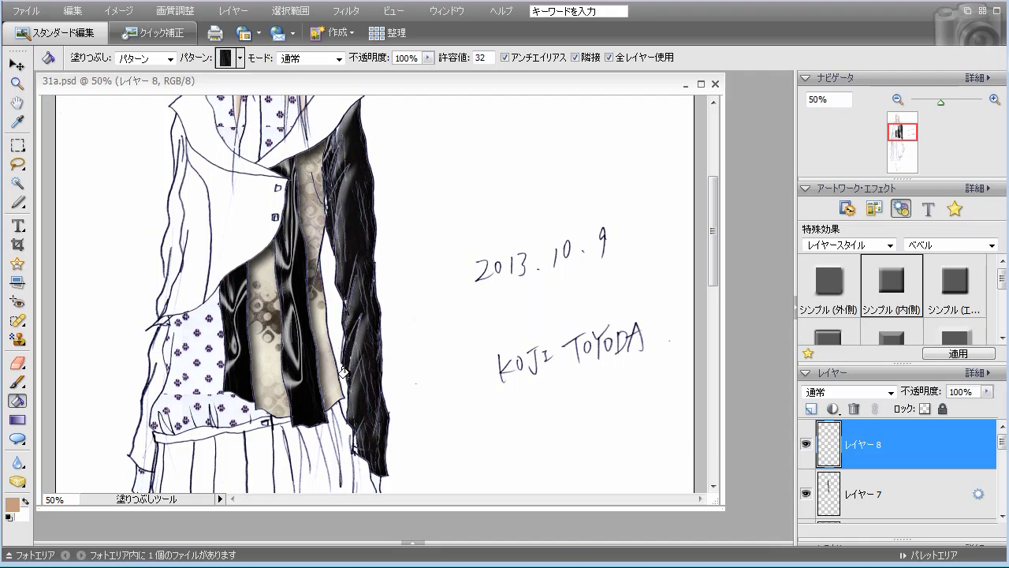
pyautogui.click(350, 442)
pyautogui.click(351, 440)
pyautogui.moveTo(713, 277)
pyautogui.mouseDown()
pyautogui.moveTo(717, 330)
pyautogui.moveTo(715, 301)
pyautogui.mouseUp()
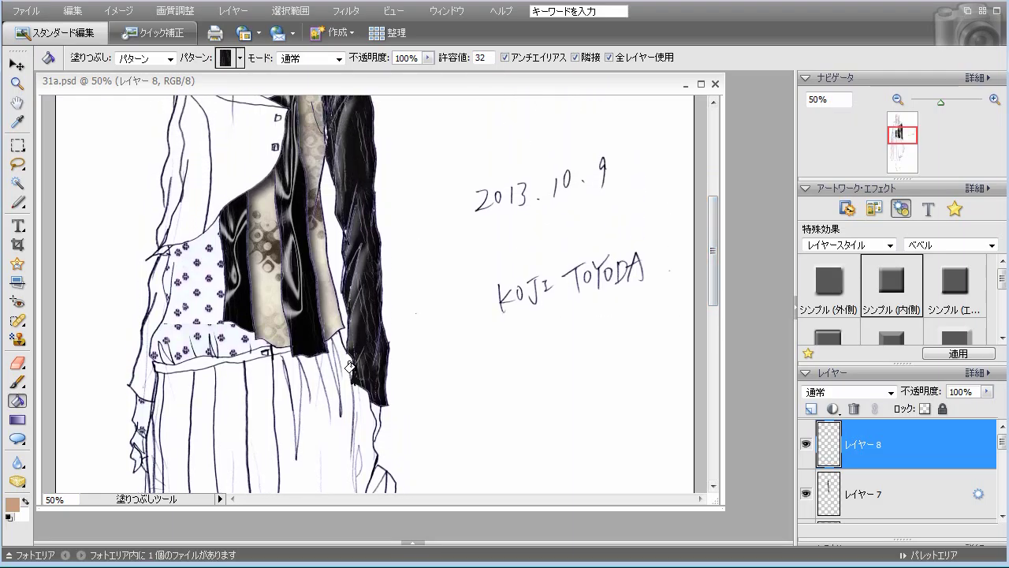
# Apply the Metallic (メタリック) bevel style to the layer with the sleeve's gap fills
pyautogui.moveTo(713, 286); pyautogui.dragTo(712, 251)
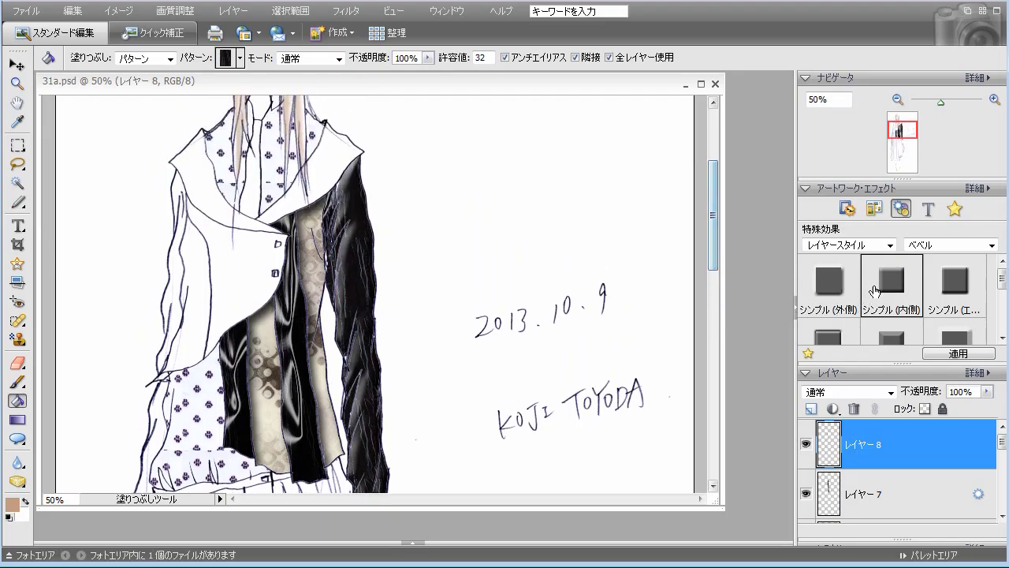
pyautogui.moveTo(1001, 277); pyautogui.dragTo(1002, 318)
pyautogui.doubleClick(827, 311)
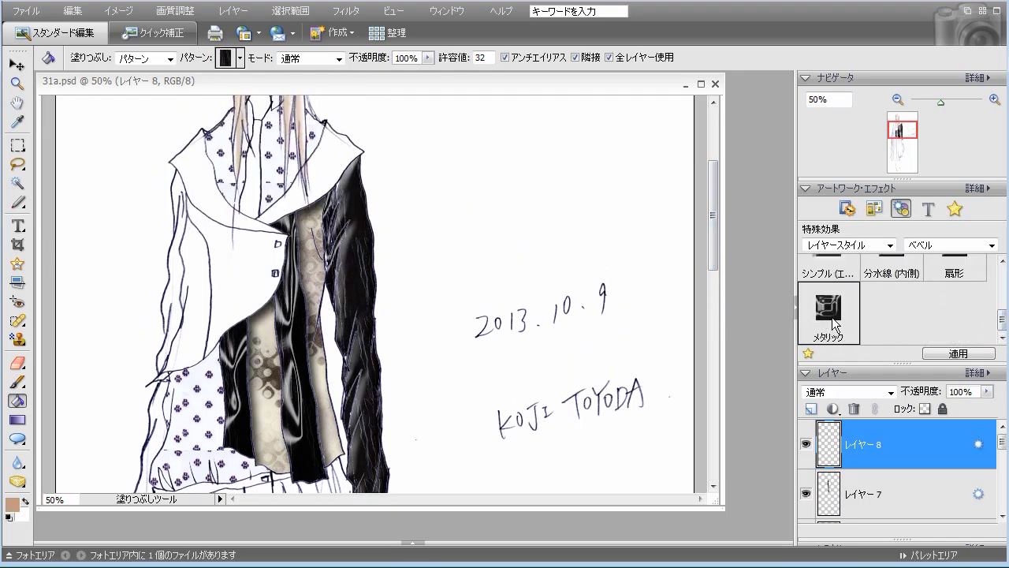
# Select the main black sleeve layer, レイヤー 7, and apply the Metallic (メタリック) bevel style to it
pyautogui.moveTo(710, 263)
pyautogui.mouseDown()
pyautogui.moveTo(716, 335)
pyautogui.moveTo(717, 246)
pyautogui.moveTo(722, 293)
pyautogui.mouseUp()
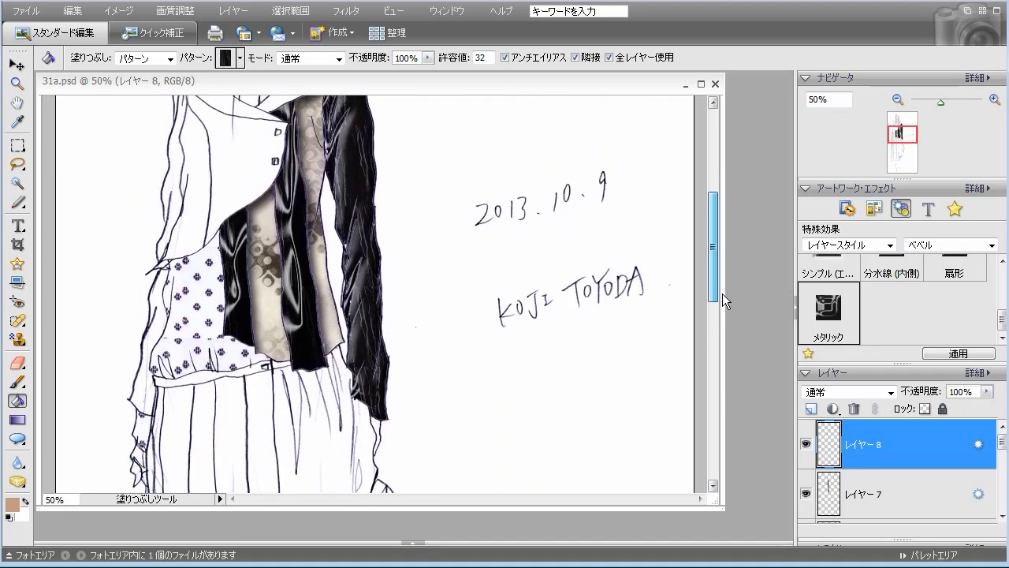
pyautogui.click(867, 483)
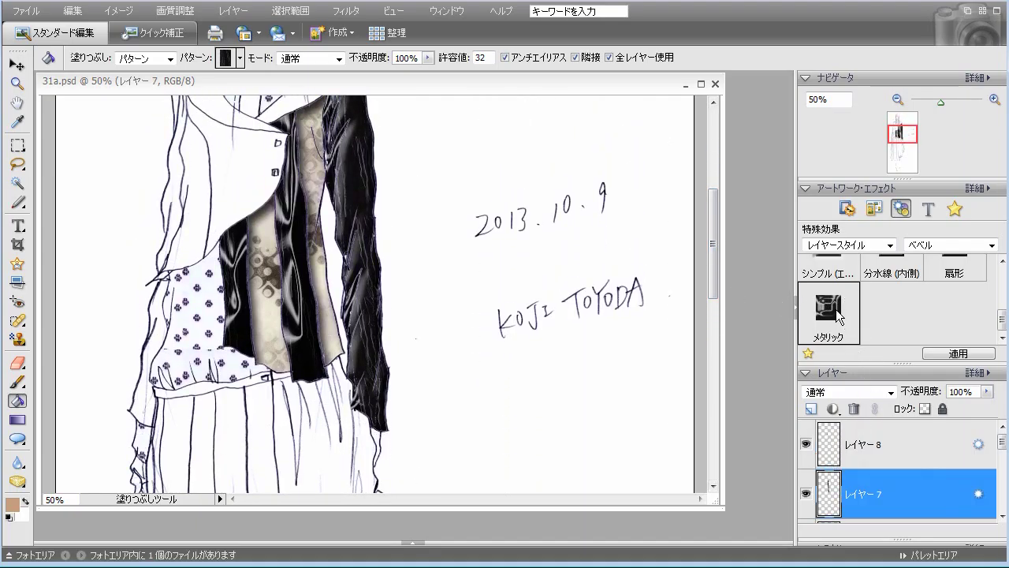
pyautogui.doubleClick(838, 315)
pyautogui.moveTo(714, 284)
pyautogui.mouseDown()
pyautogui.moveTo(711, 242)
pyautogui.moveTo(719, 407)
pyautogui.moveTo(713, 229)
pyautogui.moveTo(716, 288)
pyautogui.moveTo(714, 261)
pyautogui.mouseUp()
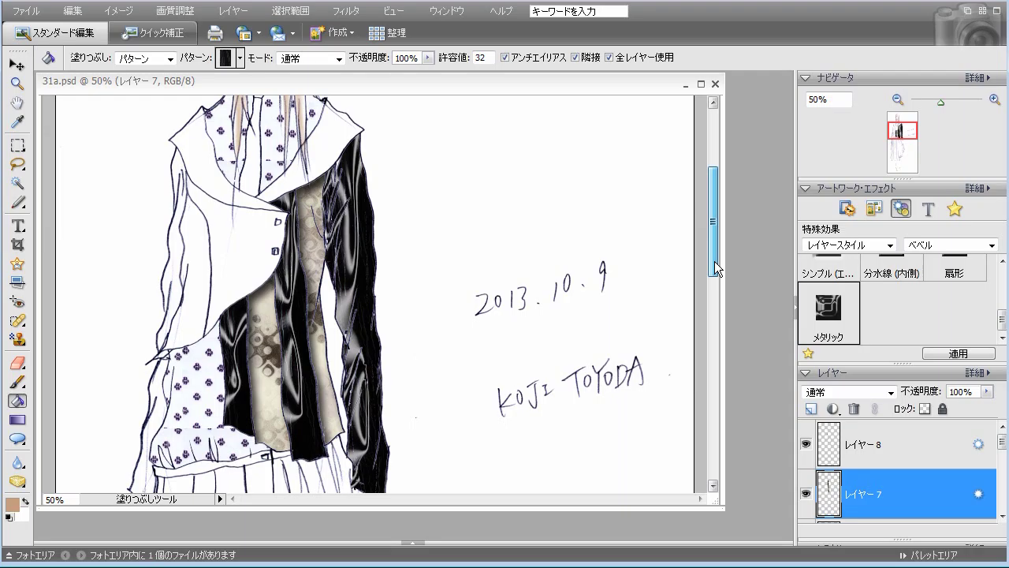
pyautogui.moveTo(714, 261); pyautogui.dragTo(714, 261)
# Add a layer above レイヤー 8, fill the lapel next to the black sleeve with the streaked black pattern, and apply Metallic (メタリック)
pyautogui.click(820, 446)
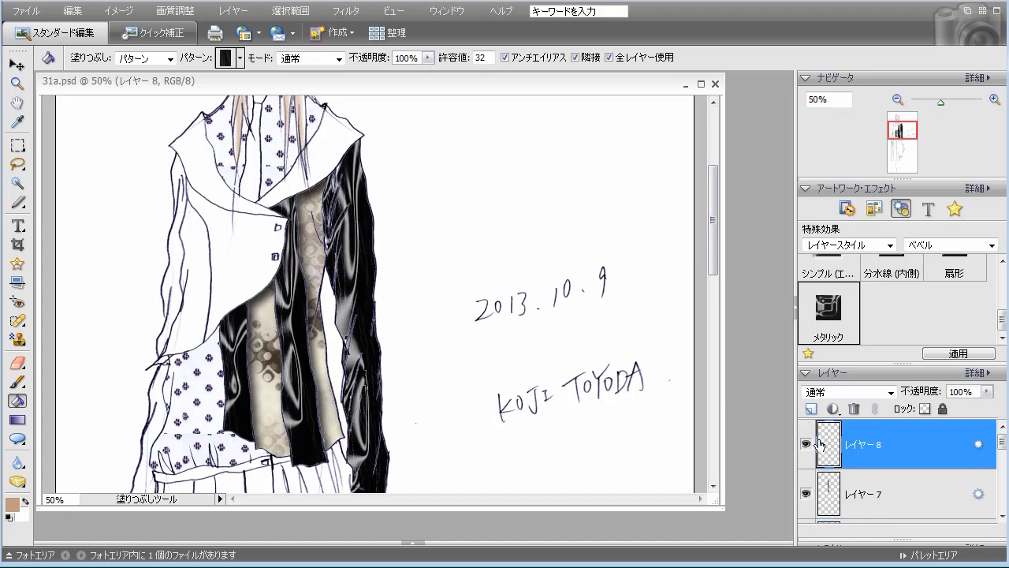
pyautogui.click(811, 409)
pyautogui.moveTo(712, 263)
pyautogui.mouseDown()
pyautogui.moveTo(709, 253)
pyautogui.moveTo(717, 319)
pyautogui.moveTo(717, 268)
pyautogui.mouseUp()
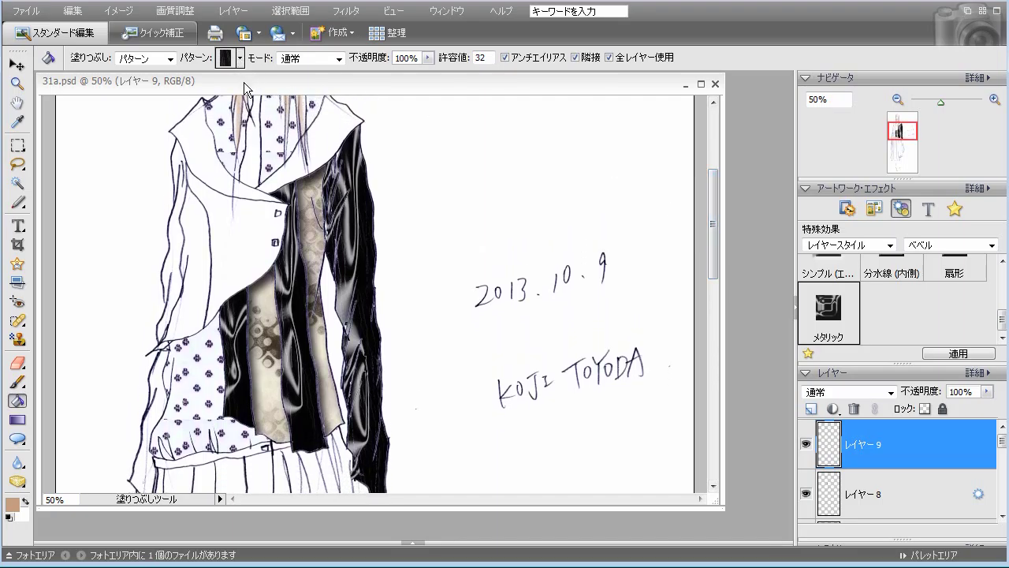
pyautogui.click(280, 157)
pyautogui.click(316, 130)
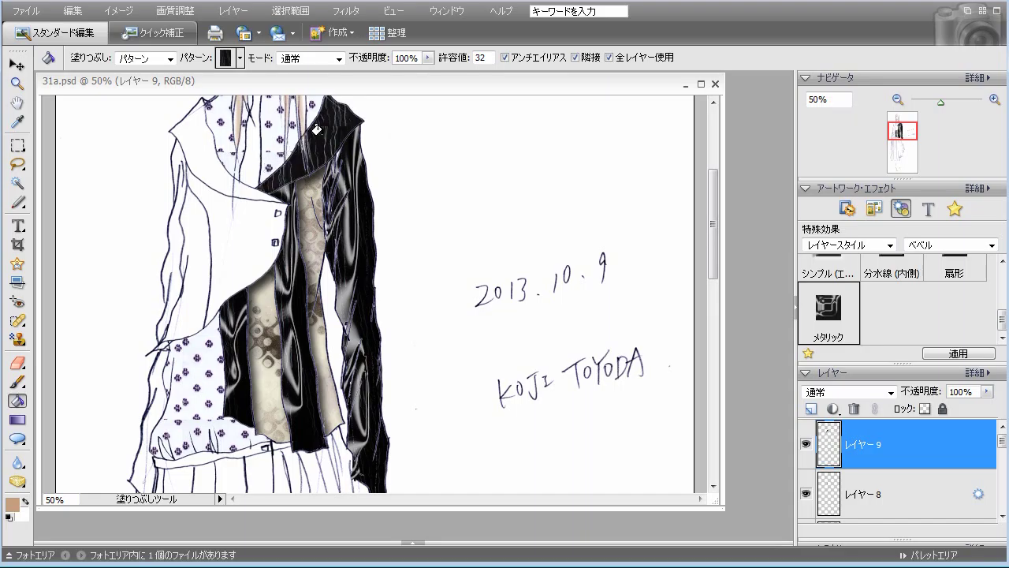
pyautogui.moveTo(714, 251)
pyautogui.mouseDown()
pyautogui.moveTo(712, 211)
pyautogui.moveTo(714, 246)
pyautogui.mouseUp()
pyautogui.doubleClick(832, 315)
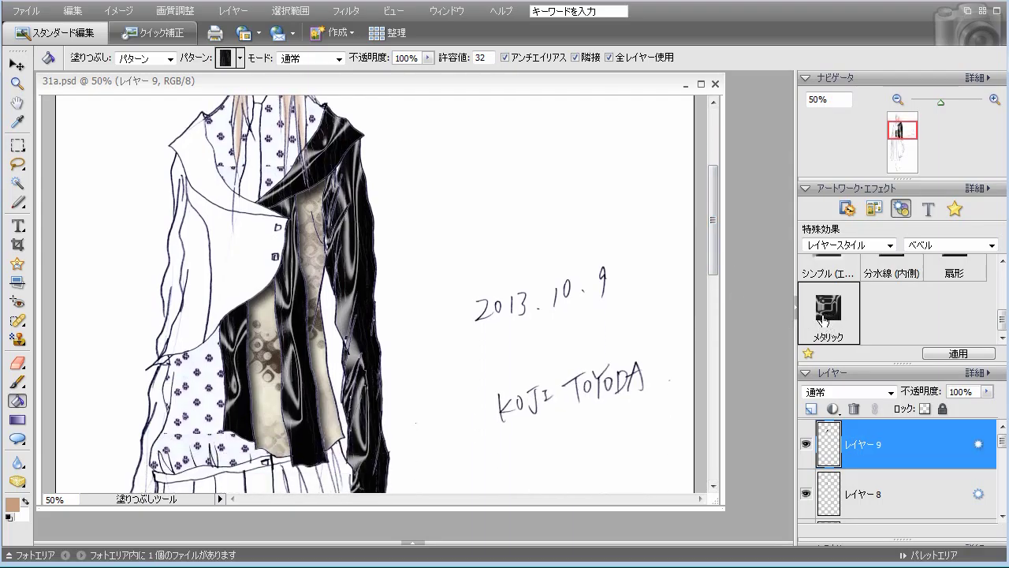
# Add a new layer, fill the lapel above the buttoned flap with the streaked black pattern, and apply the Metallic (メタリック) bevel
pyautogui.moveTo(715, 264)
pyautogui.mouseDown()
pyautogui.moveTo(709, 242)
pyautogui.moveTo(715, 251)
pyautogui.mouseUp()
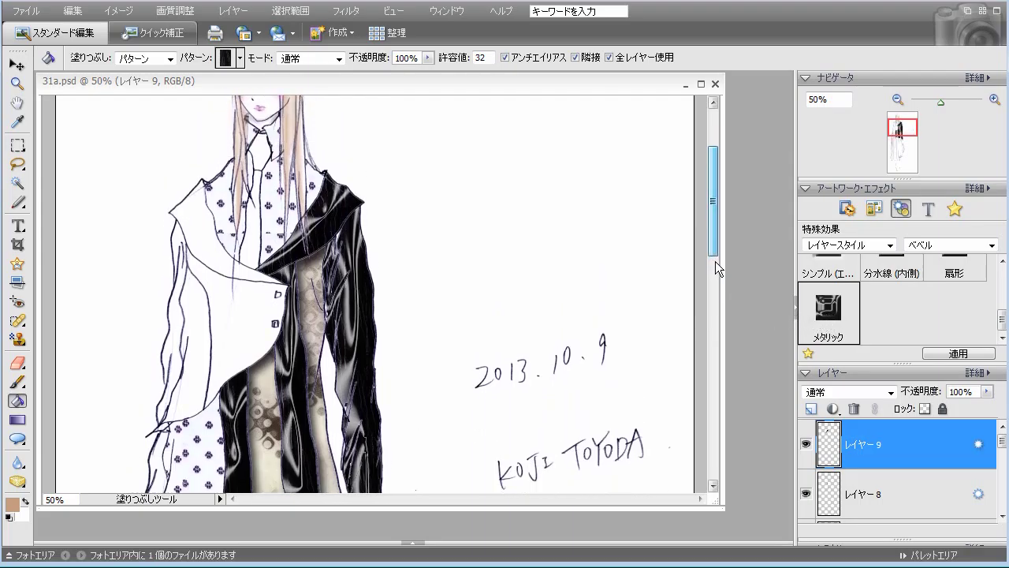
pyautogui.click(811, 409)
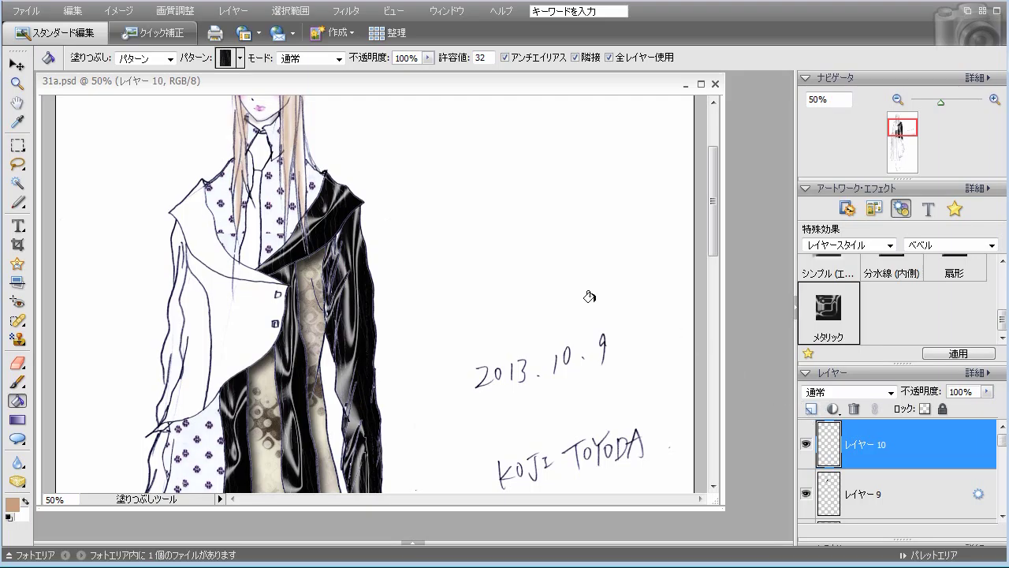
pyautogui.click(193, 212)
pyautogui.click(257, 272)
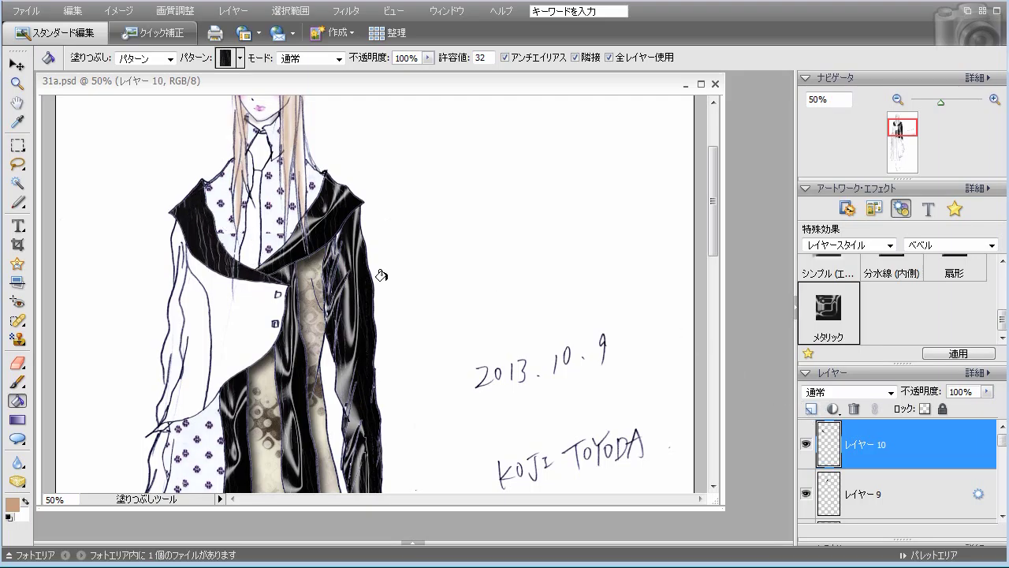
pyautogui.doubleClick(833, 319)
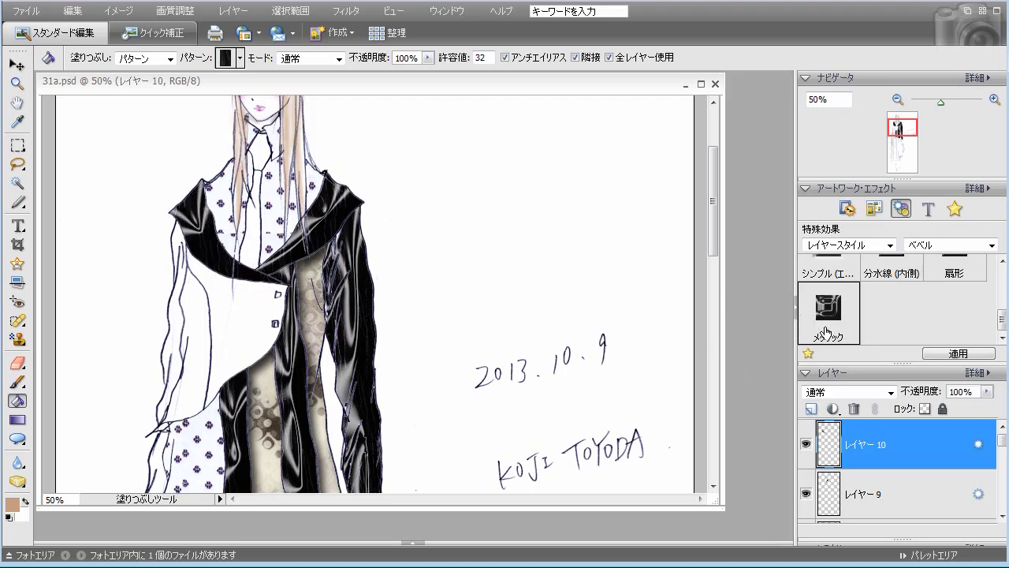
# Add a new layer and fill the buttoned flap with the beige and brown mottled pattern
pyautogui.click(811, 408)
pyautogui.moveTo(712, 256); pyautogui.dragTo(715, 287)
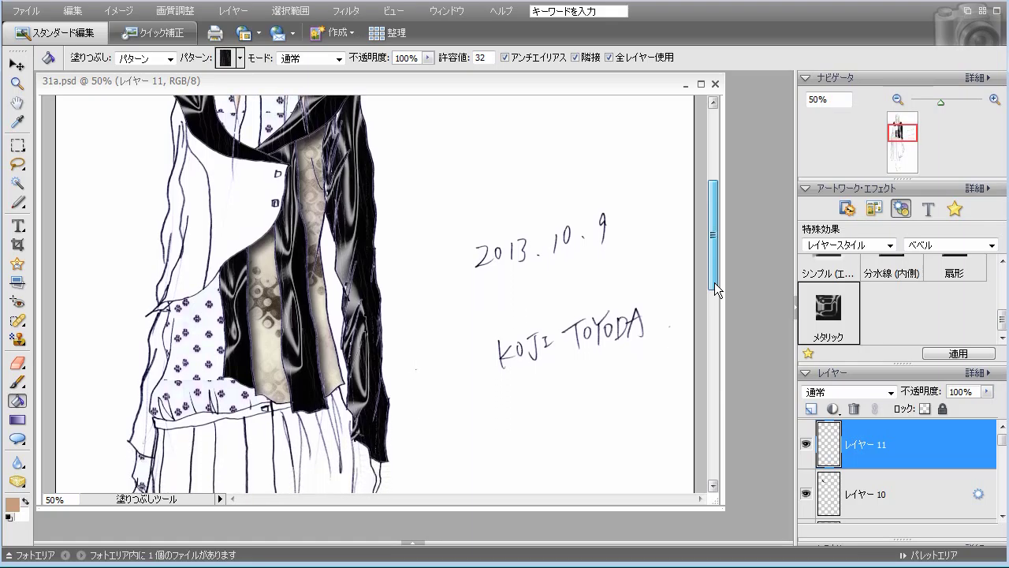
pyautogui.moveTo(714, 282); pyautogui.dragTo(715, 274)
pyautogui.click(241, 60)
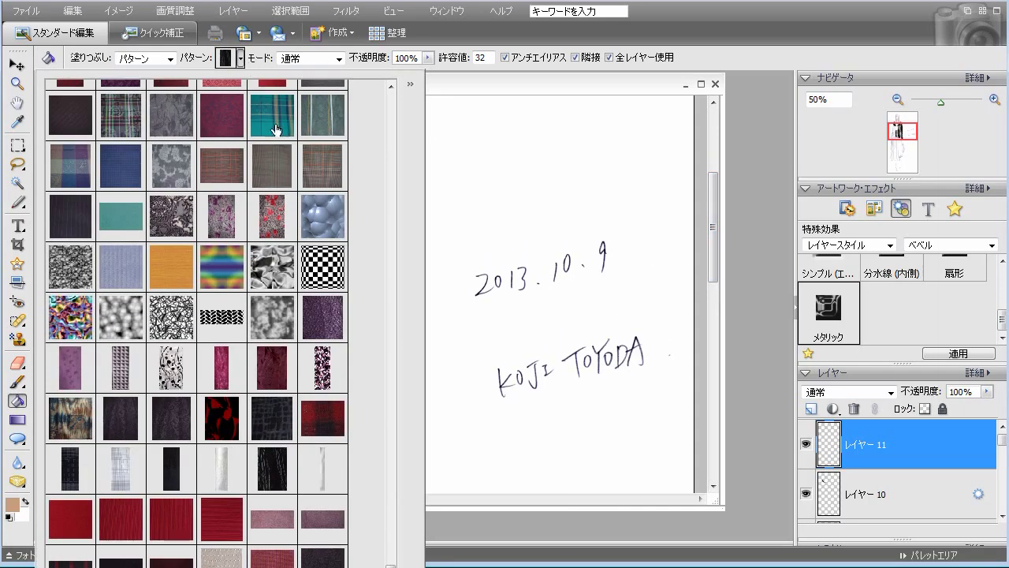
pyautogui.moveTo(390, 473); pyautogui.dragTo(399, 138)
pyautogui.click(83, 300)
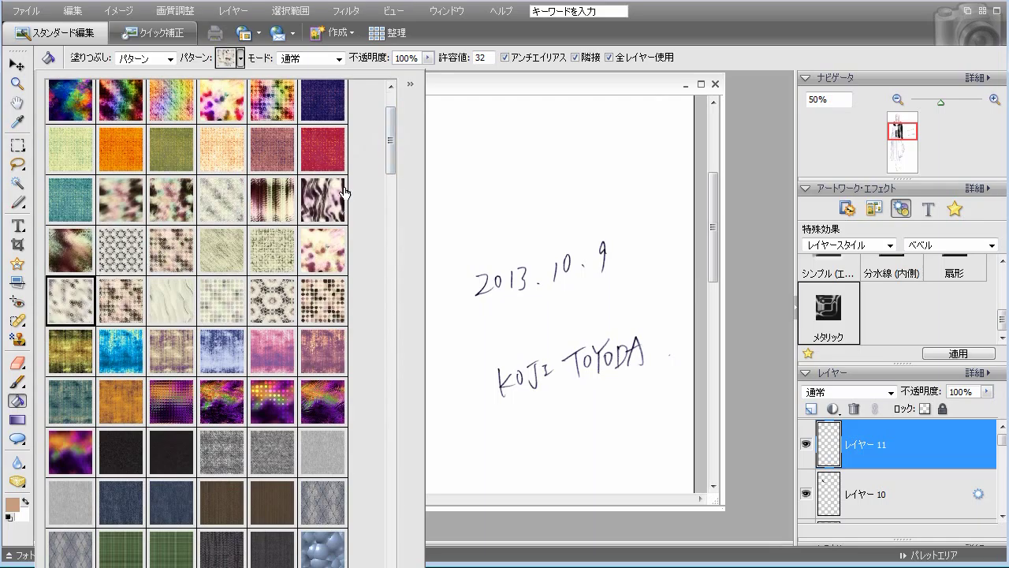
pyautogui.click(550, 85)
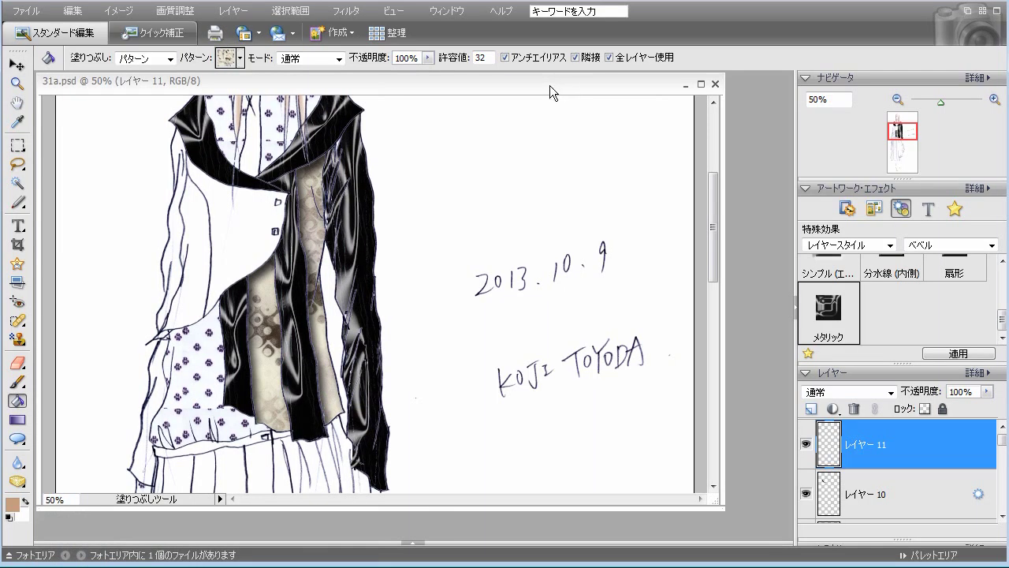
pyautogui.click(257, 230)
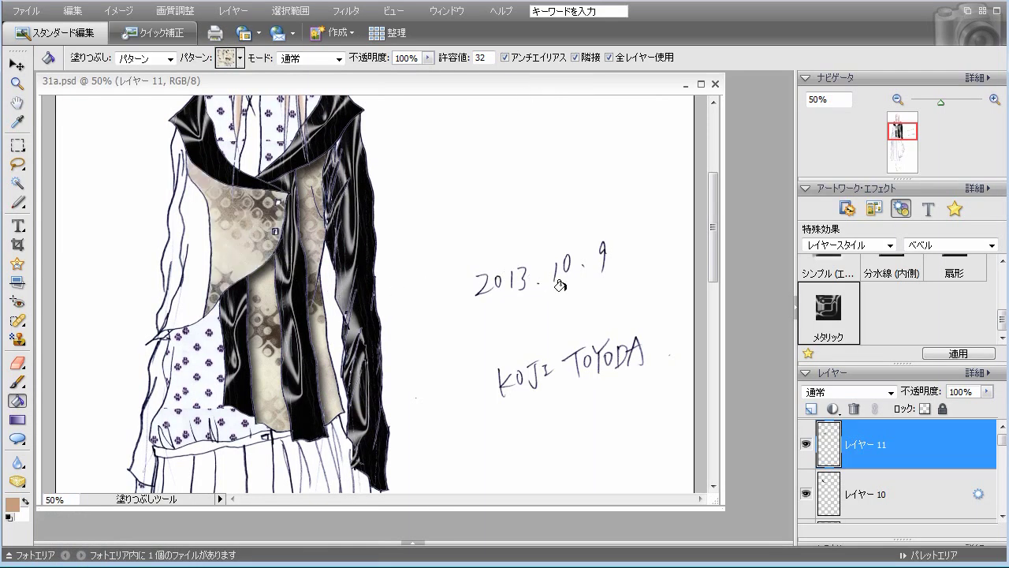
# Try the darkest シャドウ (内側) style on the flap layer, undo it and apply the 低 inner shadow instead
pyautogui.scroll(2, 966, 315)
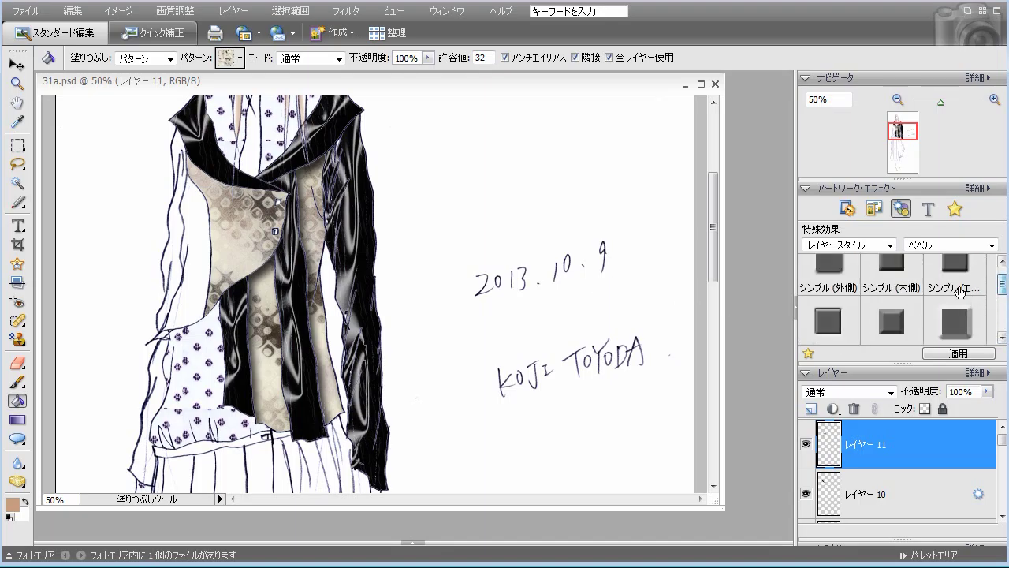
pyautogui.click(950, 245)
pyautogui.click(942, 294)
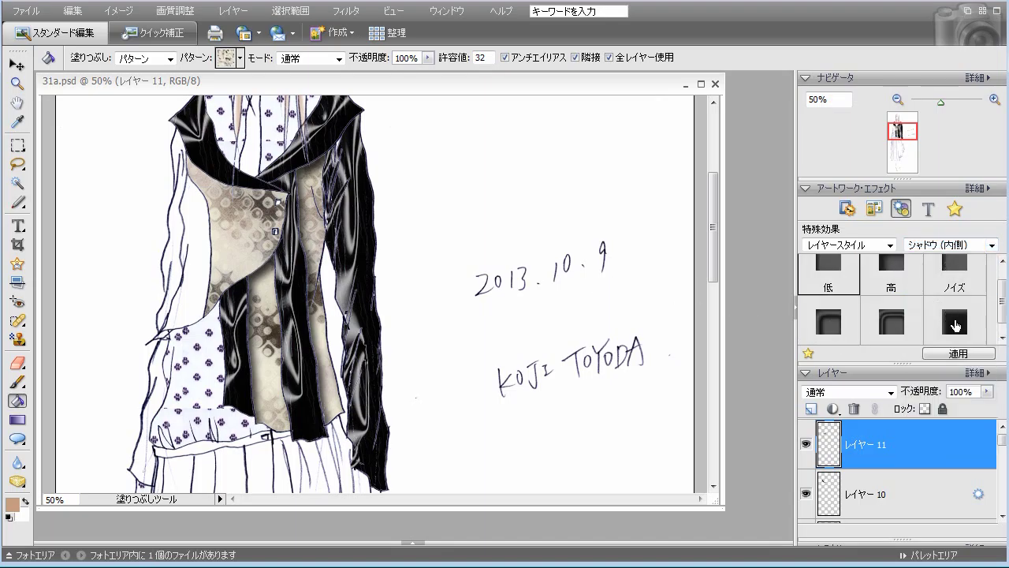
pyautogui.doubleClick(955, 323)
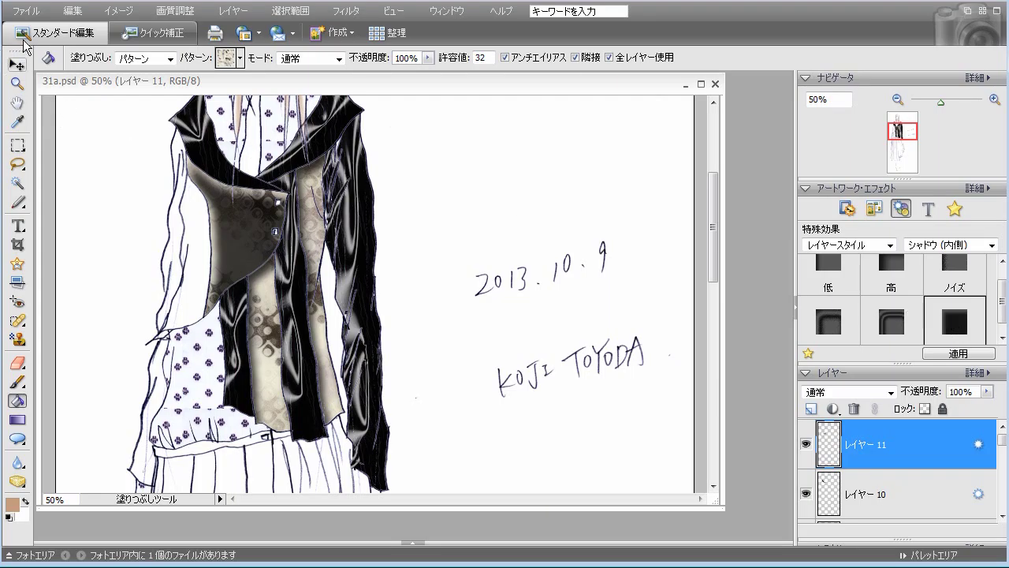
pyautogui.click(73, 11)
pyautogui.click(88, 32)
pyautogui.doubleClick(849, 282)
# Add another layer and fill the side panel beside the buttoned flap with the same beige mottled pattern
pyautogui.click(811, 408)
pyautogui.click(194, 224)
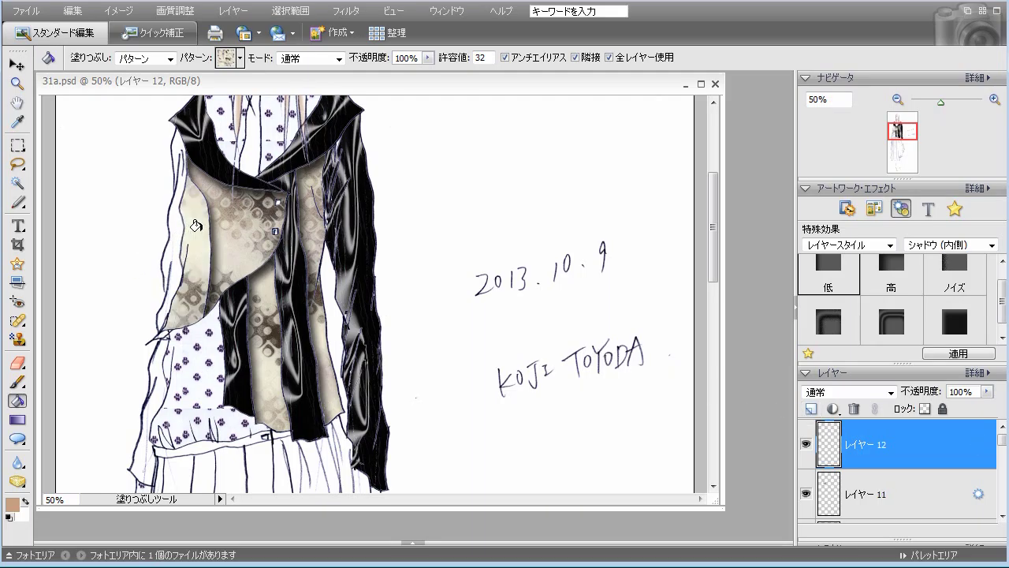
# Try the 低 inner shadow and the darkest inner shadow style on the side panel's layer, undoing each one
pyautogui.doubleClick(841, 284)
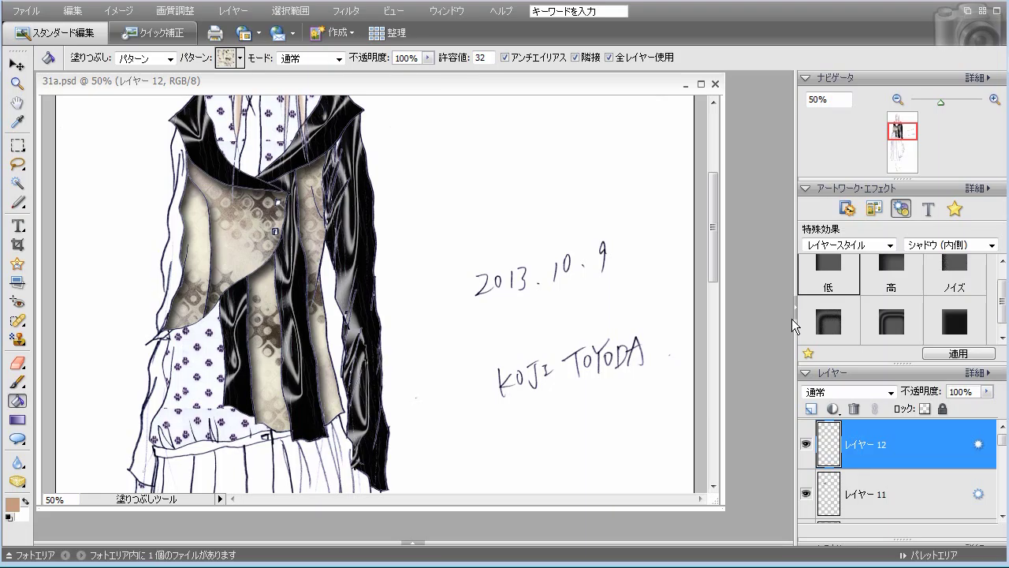
pyautogui.click(75, 11)
pyautogui.click(88, 24)
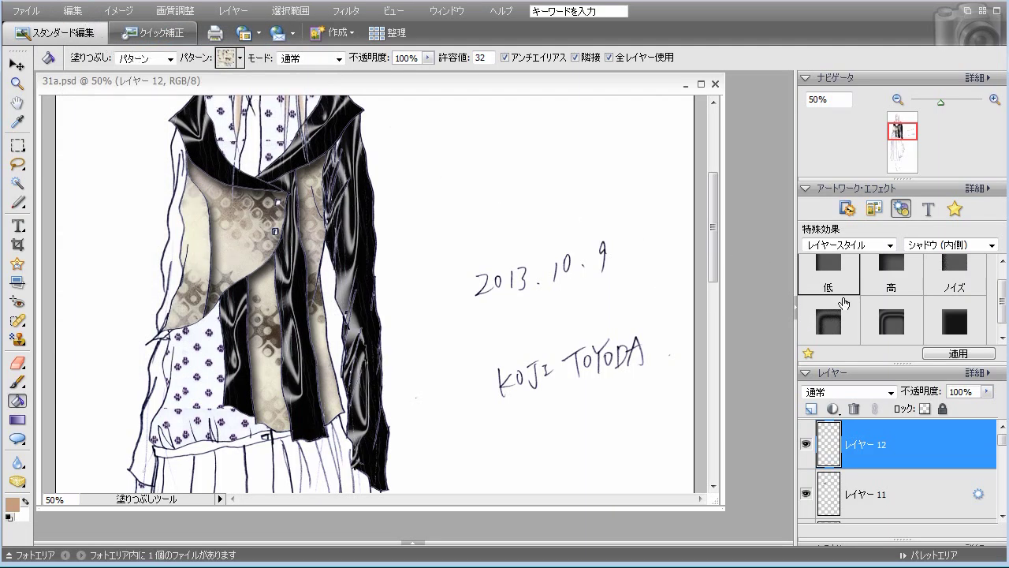
pyautogui.doubleClick(955, 324)
pyautogui.moveTo(713, 272); pyautogui.dragTo(713, 226)
pyautogui.click(74, 11)
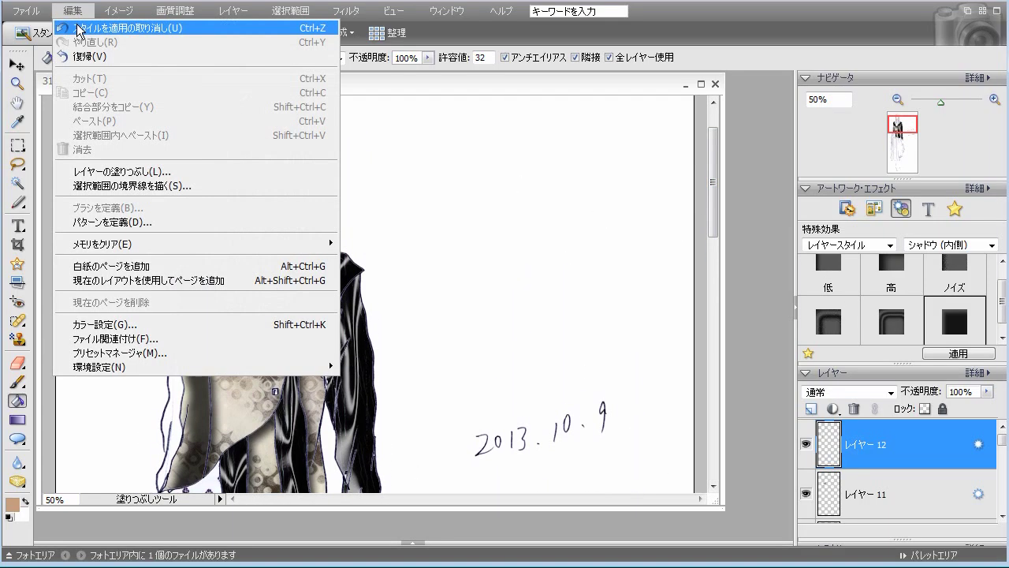
pyautogui.click(83, 25)
# Try the Metallic (メタリック) style from the ベベル category on the side panel's layer and undo it
pyautogui.click(946, 245)
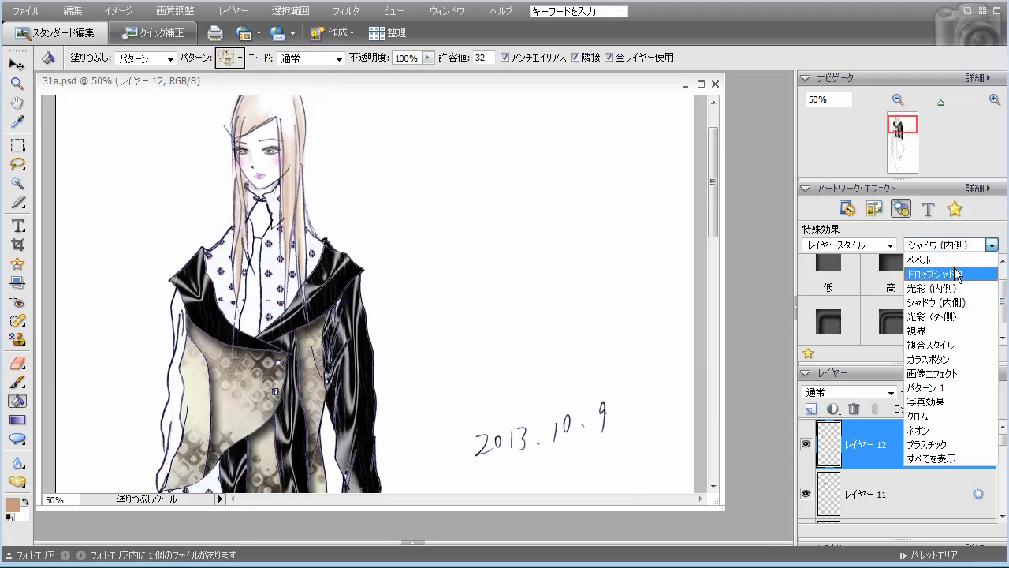
pyautogui.click(934, 259)
pyautogui.scroll(-2, 1002, 298)
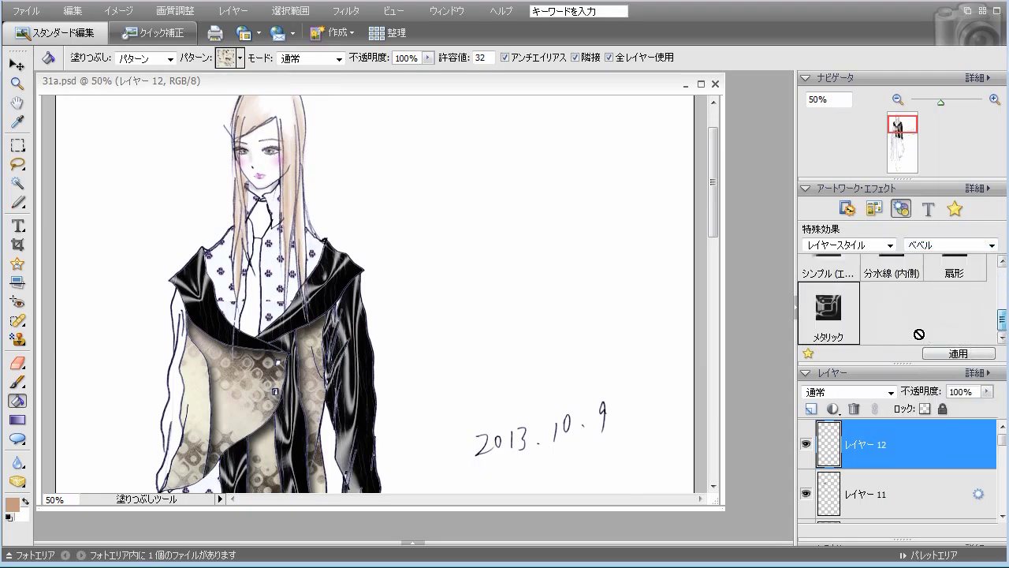
pyautogui.doubleClick(850, 329)
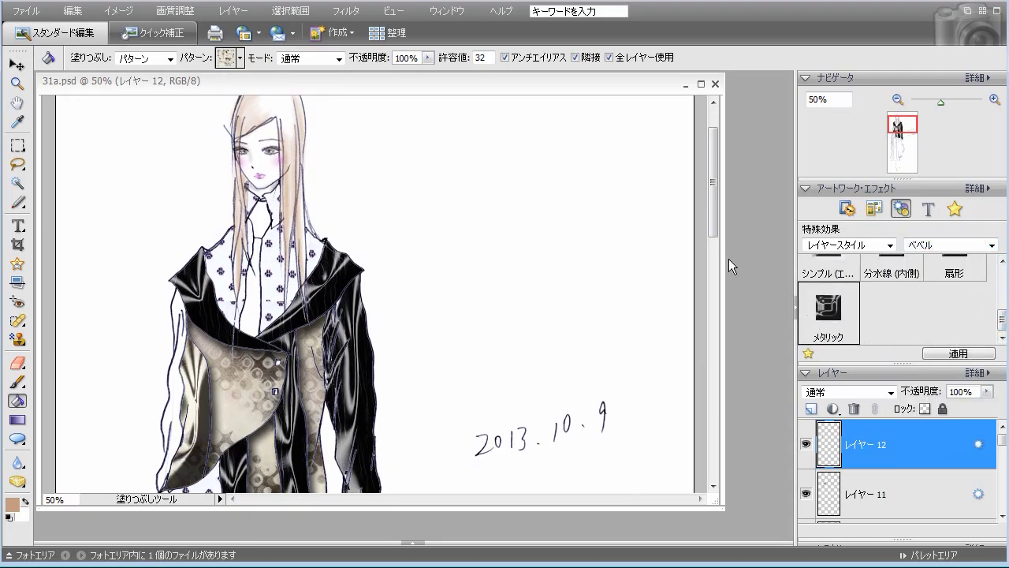
pyautogui.moveTo(708, 236)
pyautogui.mouseDown()
pyautogui.moveTo(710, 313)
pyautogui.moveTo(718, 251)
pyautogui.mouseUp()
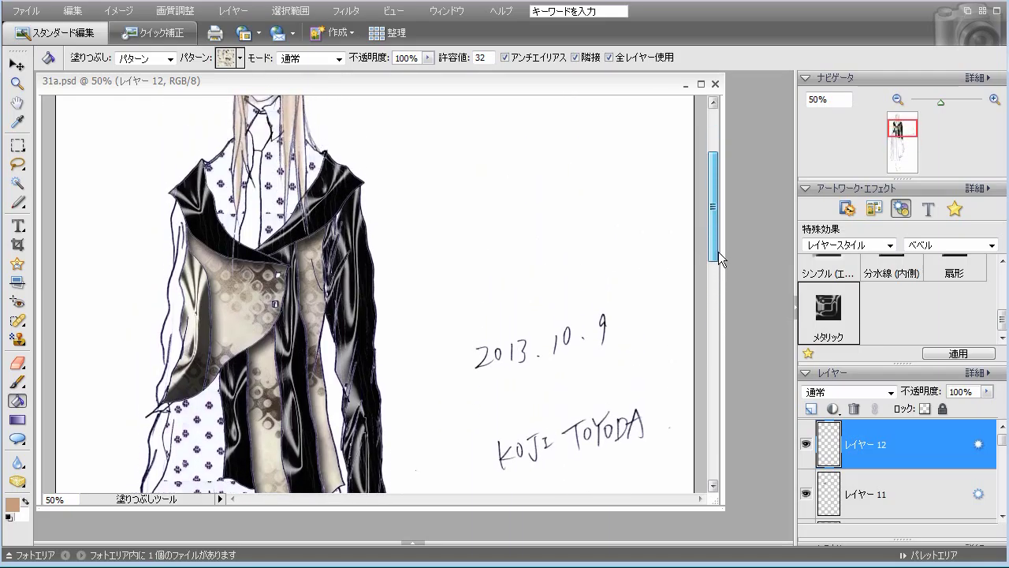
pyautogui.click(85, 16)
pyautogui.click(95, 22)
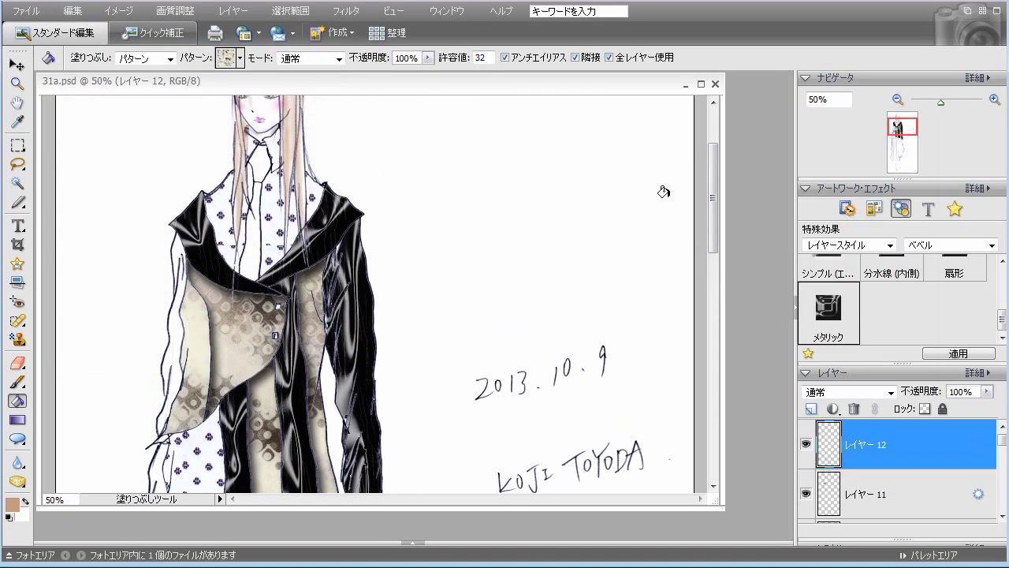
# Try the シンプル (エ…) variants of the ベベル styles on the side panel's layer to compare their edges
pyautogui.moveTo(1003, 323); pyautogui.dragTo(1003, 298)
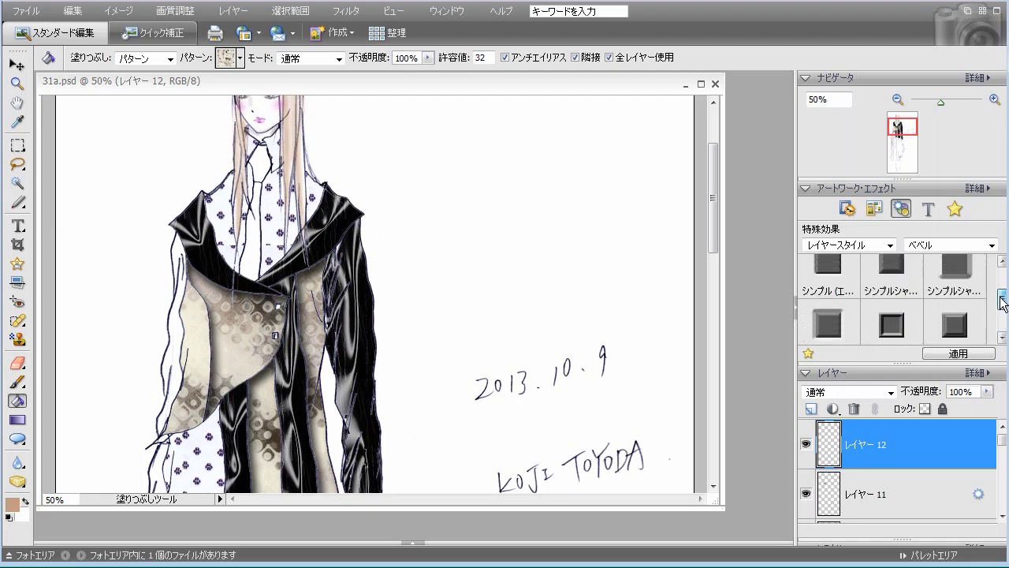
pyautogui.doubleClick(842, 294)
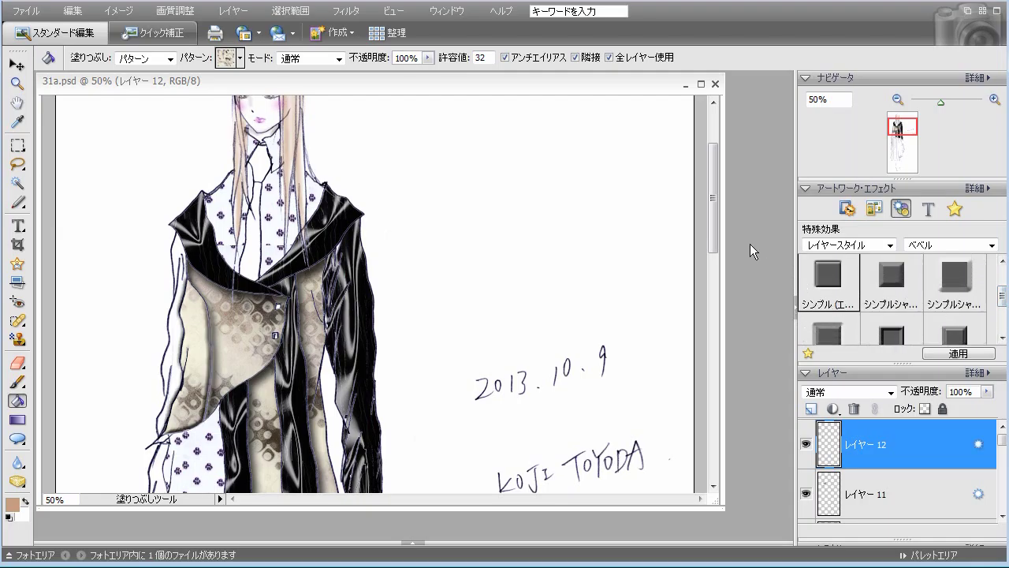
pyautogui.moveTo(715, 249); pyautogui.dragTo(717, 276)
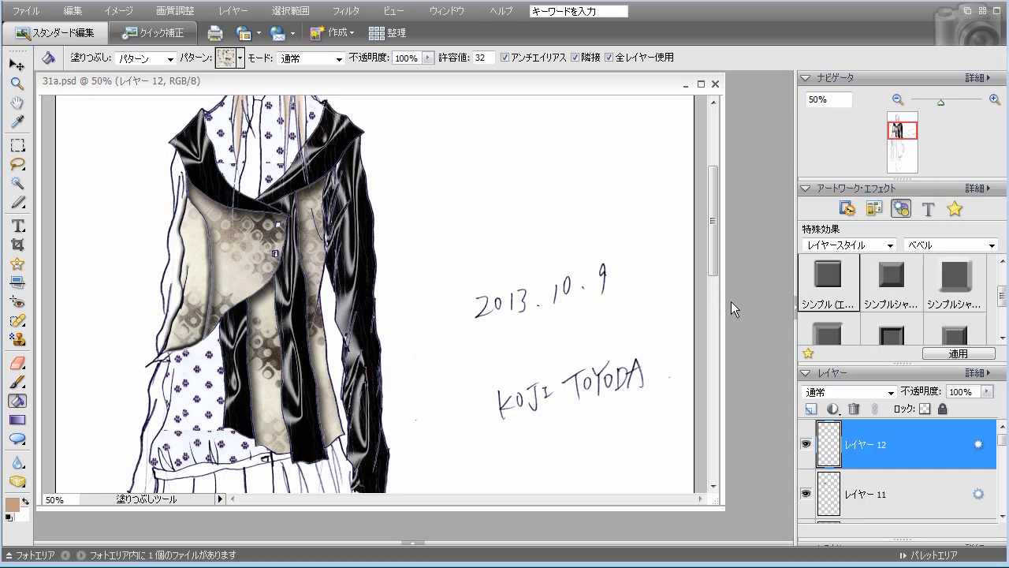
pyautogui.moveTo(1002, 293); pyautogui.dragTo(1003, 279)
pyautogui.click(959, 296)
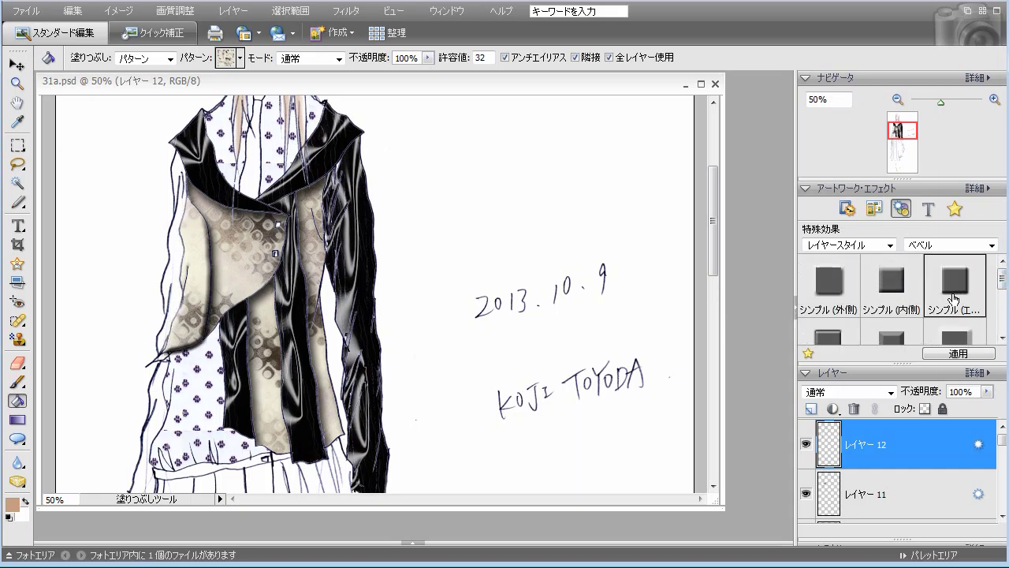
pyautogui.doubleClick(834, 333)
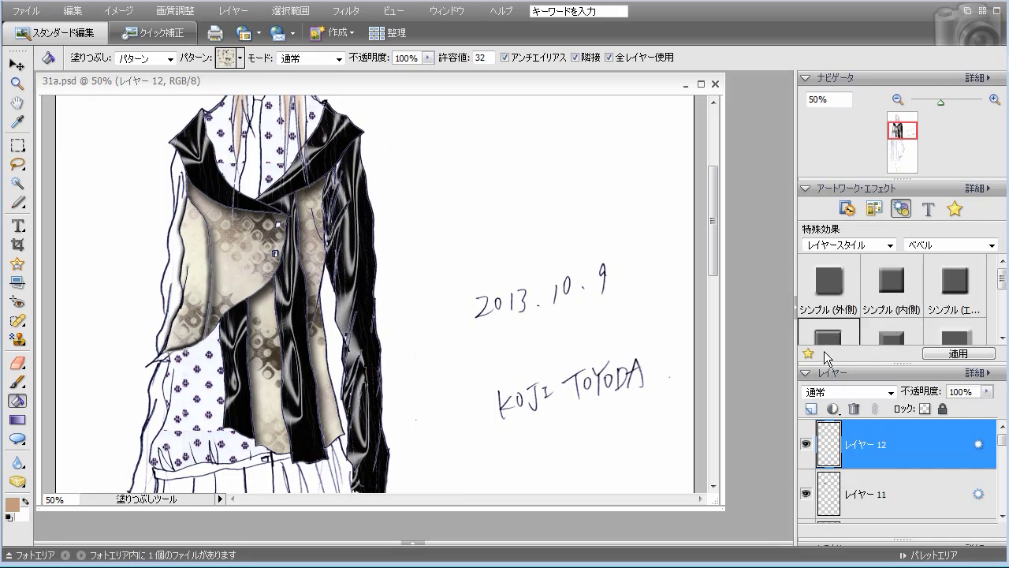
# Add a new layer and fill the upper and lower parts of the unfilled sleeve with the beige mottled pattern
pyautogui.click(810, 408)
pyautogui.click(173, 168)
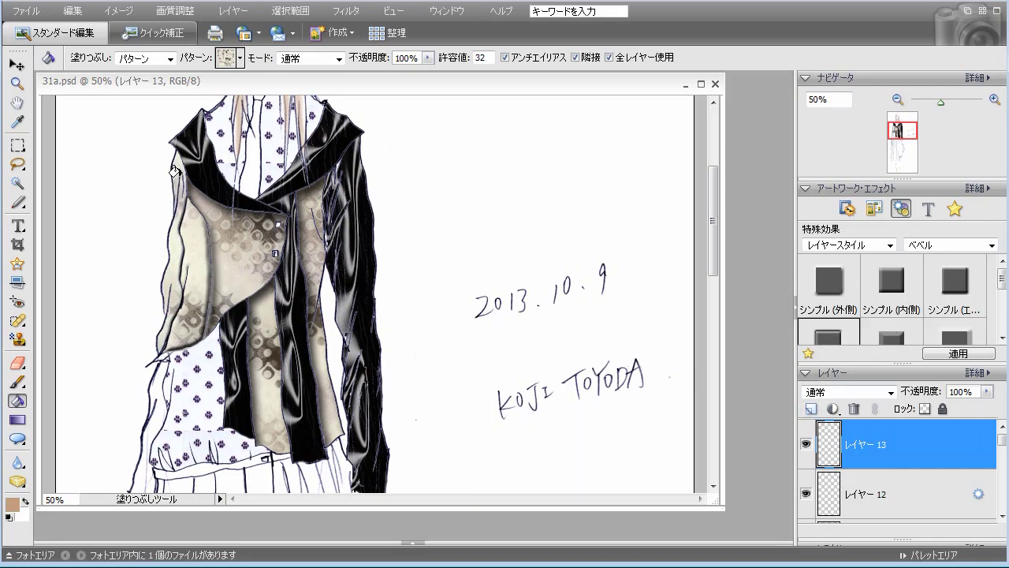
pyautogui.click(157, 370)
# Select the beige sleeve's layer, レイヤー 13, and apply the darkest シャドウ (内側) style to it
pyautogui.moveTo(708, 272); pyautogui.dragTo(710, 316)
pyautogui.click(847, 488)
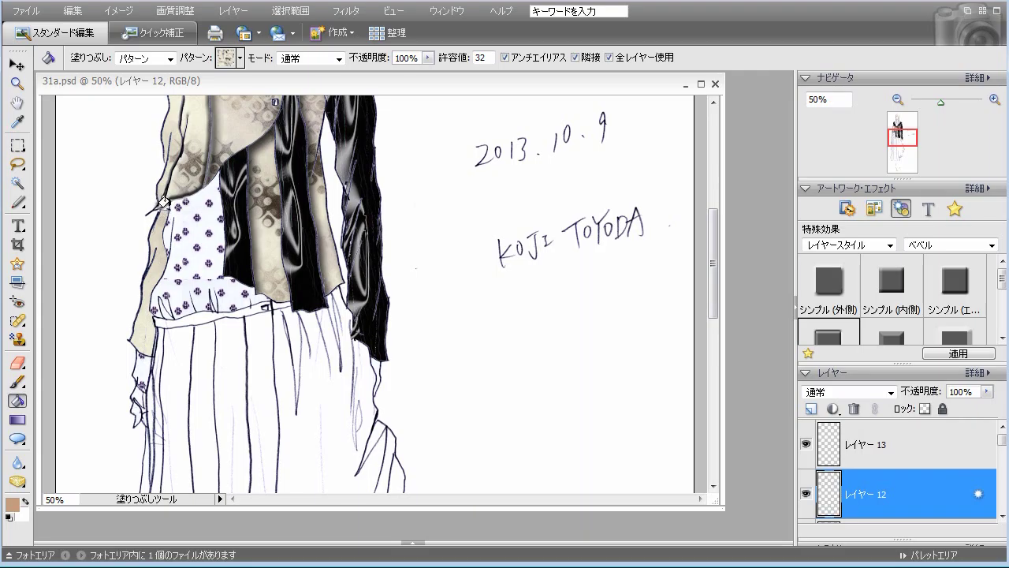
pyautogui.moveTo(716, 306)
pyautogui.mouseDown()
pyautogui.moveTo(717, 230)
pyautogui.moveTo(716, 288)
pyautogui.mouseUp()
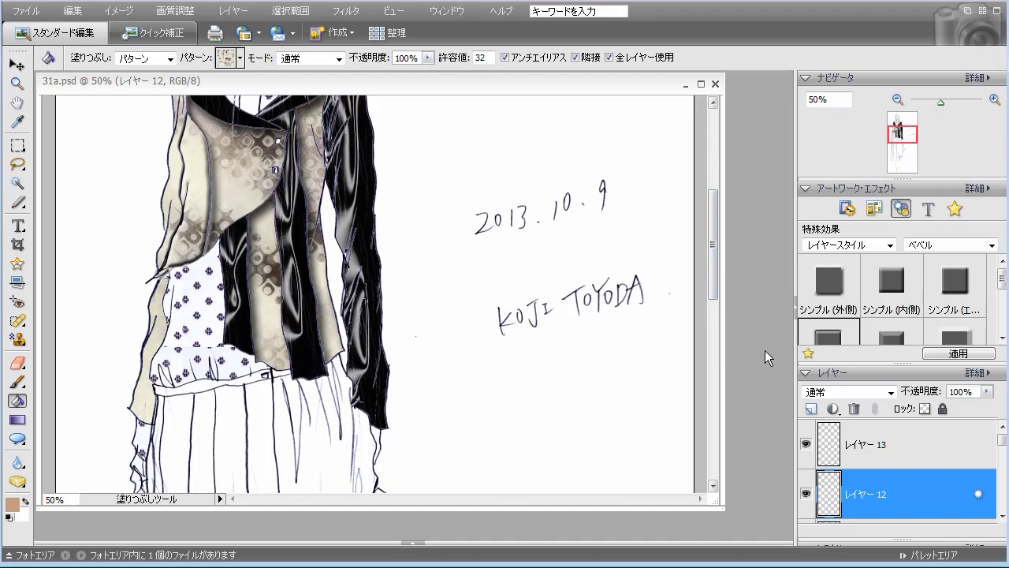
pyautogui.click(950, 244)
pyautogui.click(930, 284)
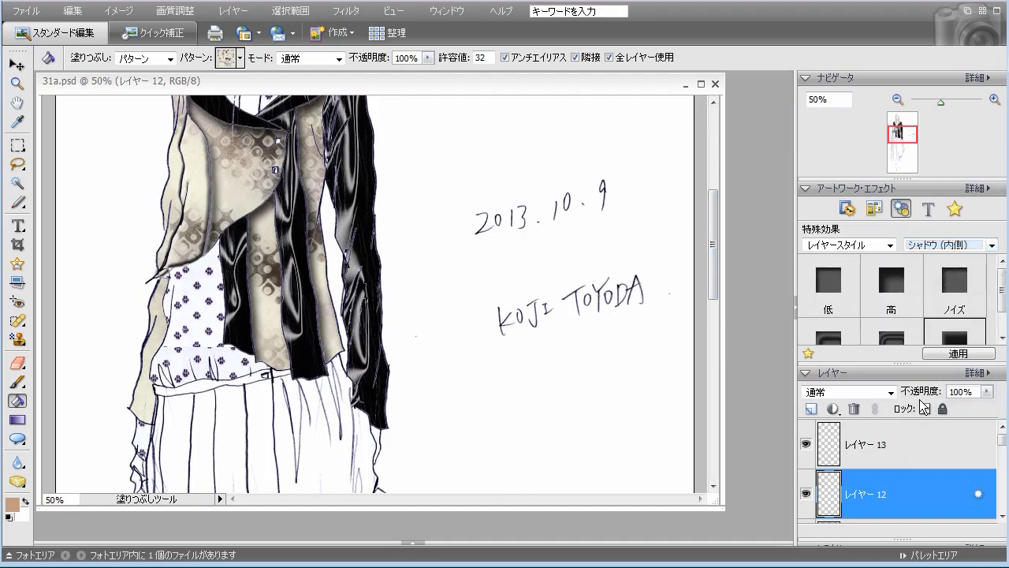
pyautogui.click(906, 444)
pyautogui.doubleClick(956, 338)
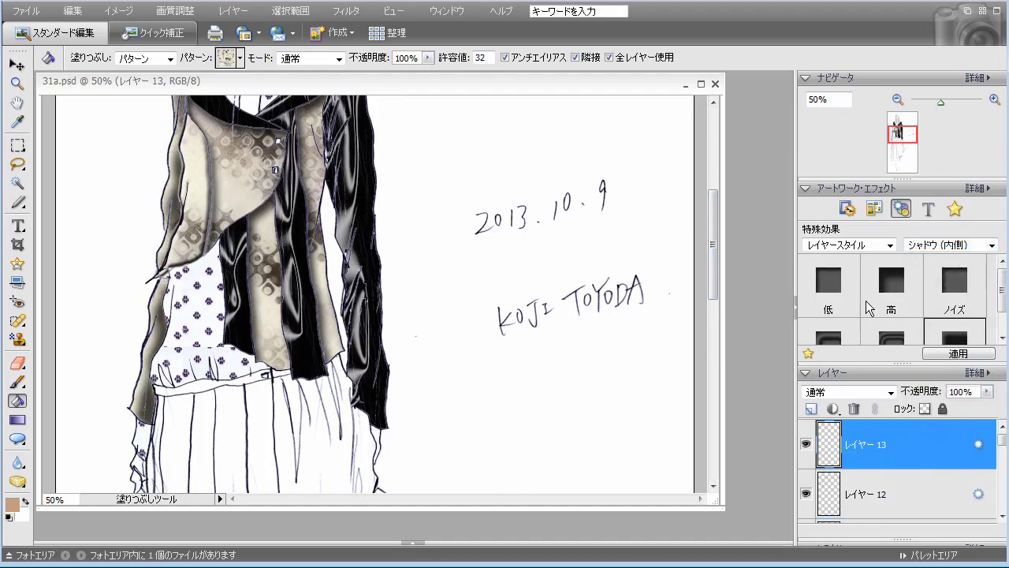
pyautogui.moveTo(715, 292); pyautogui.dragTo(720, 266)
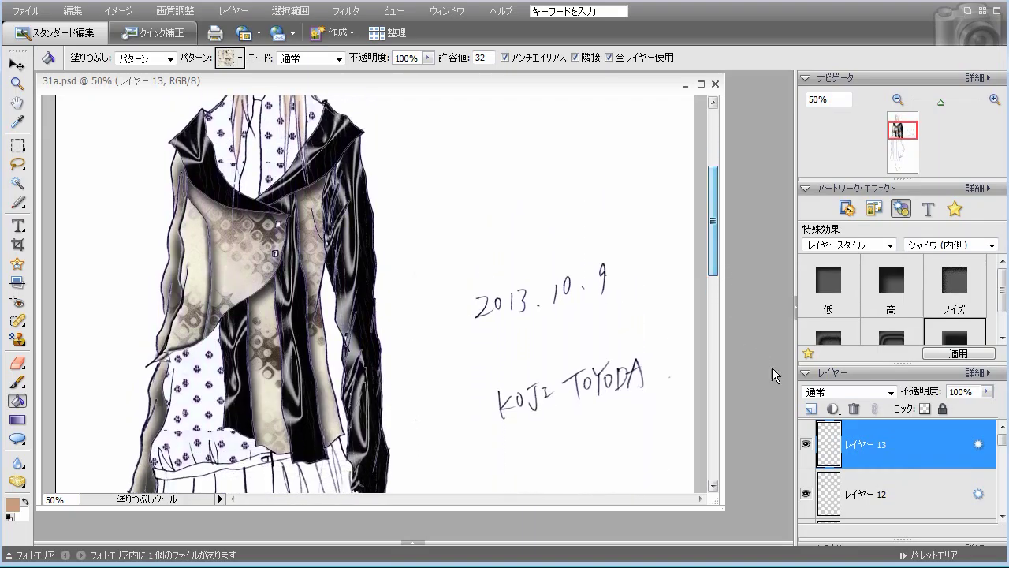
# Select the side panel's layer, レイヤー 12, and move it below レイヤー 11 in the layer order
pyautogui.click(892, 496)
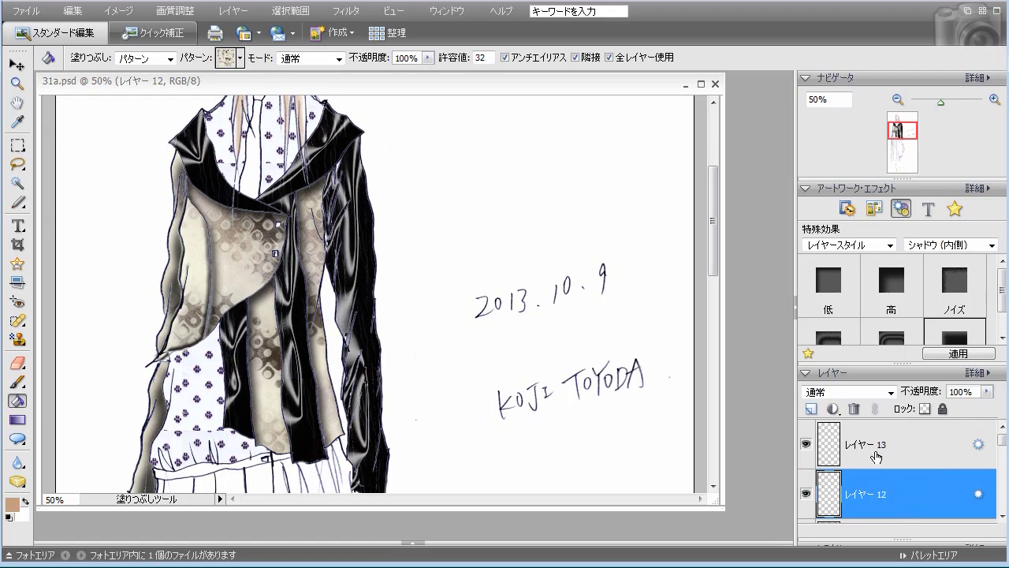
pyautogui.scroll(-1, 934, 491)
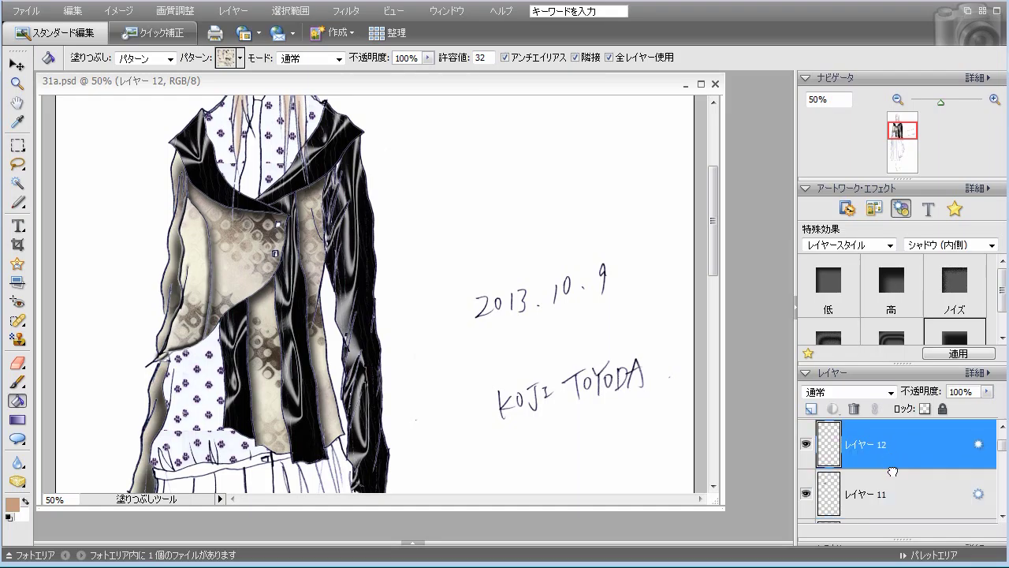
pyautogui.moveTo(889, 512); pyautogui.dragTo(889, 511)
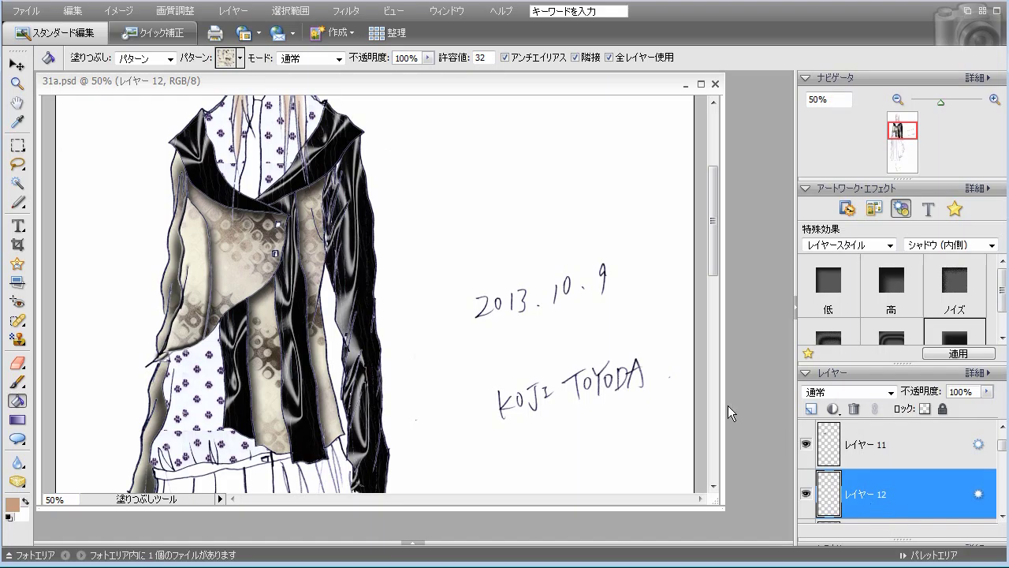
# Clear the layer style of the side panel's layer, レイヤー 12, and apply the 低 inner shadow to it
pyautogui.scroll(5, 619, 306)
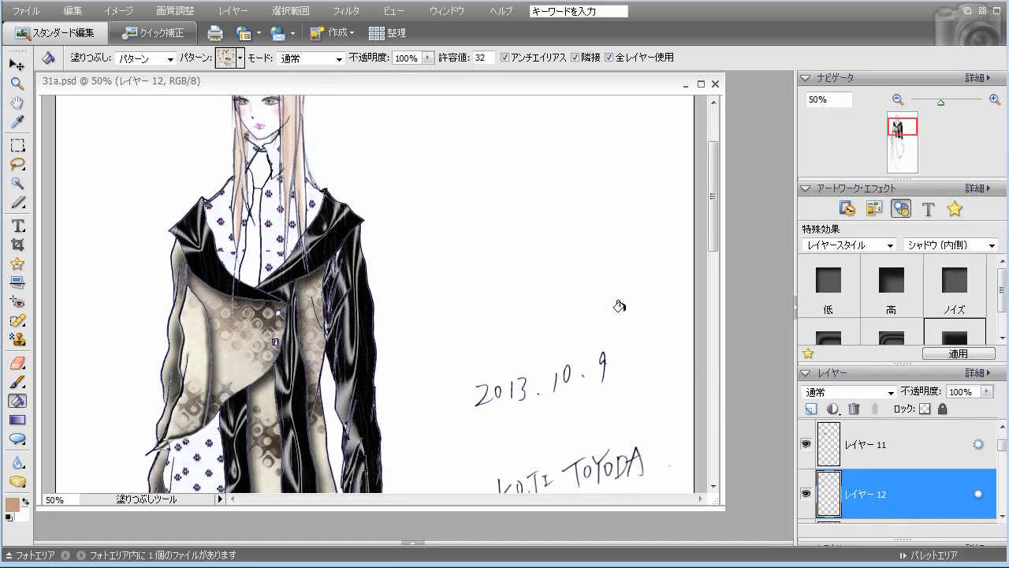
pyautogui.scroll(-3, 619, 306)
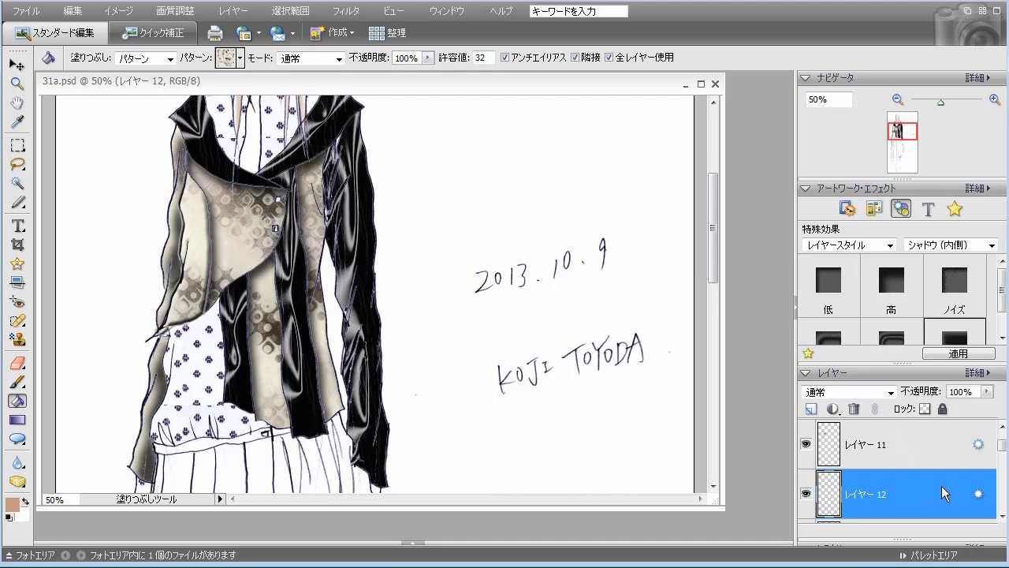
pyautogui.rightClick(941, 487)
pyautogui.click(917, 421)
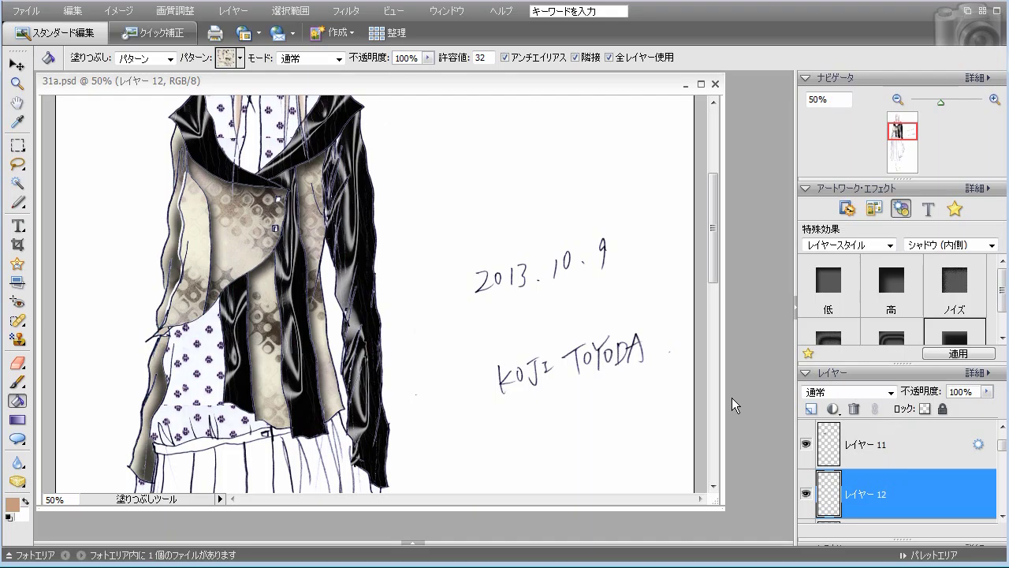
pyautogui.doubleClick(854, 309)
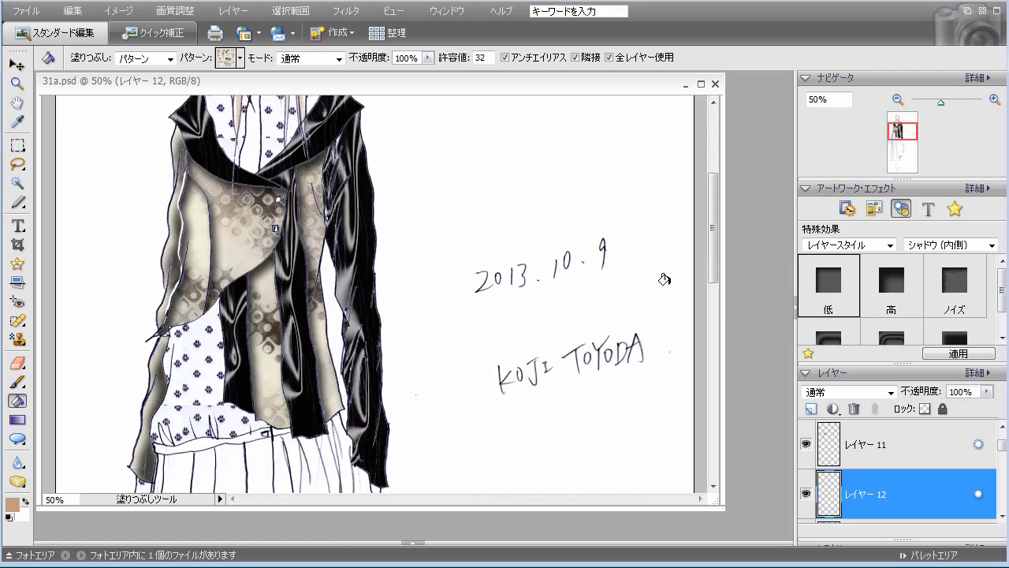
# Add a new layer above レイヤー 13 and fill the skirt strip beside the draped section with the beige mottled pattern
pyautogui.scroll(-5, 665, 279)
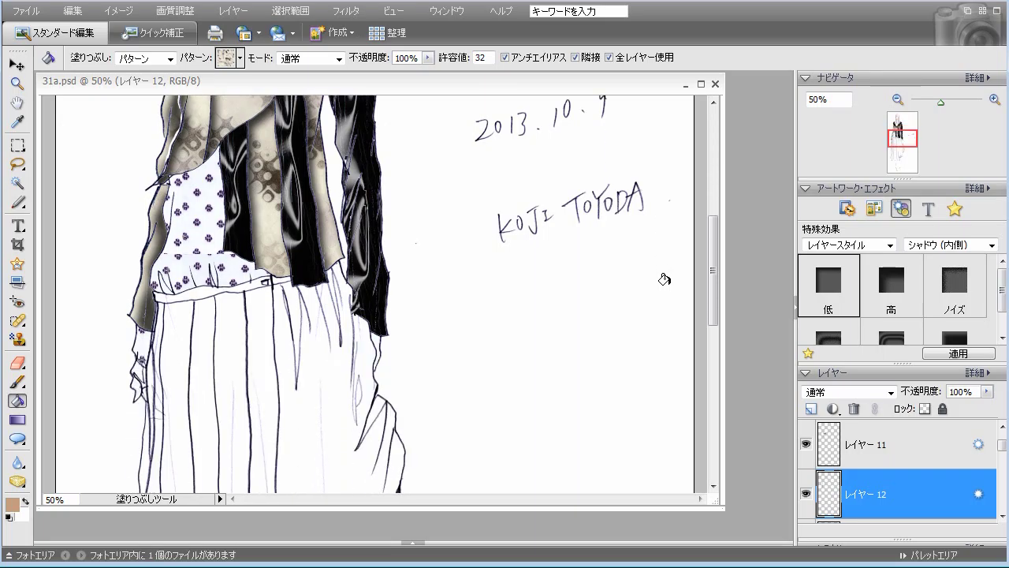
pyautogui.scroll(12, 665, 279)
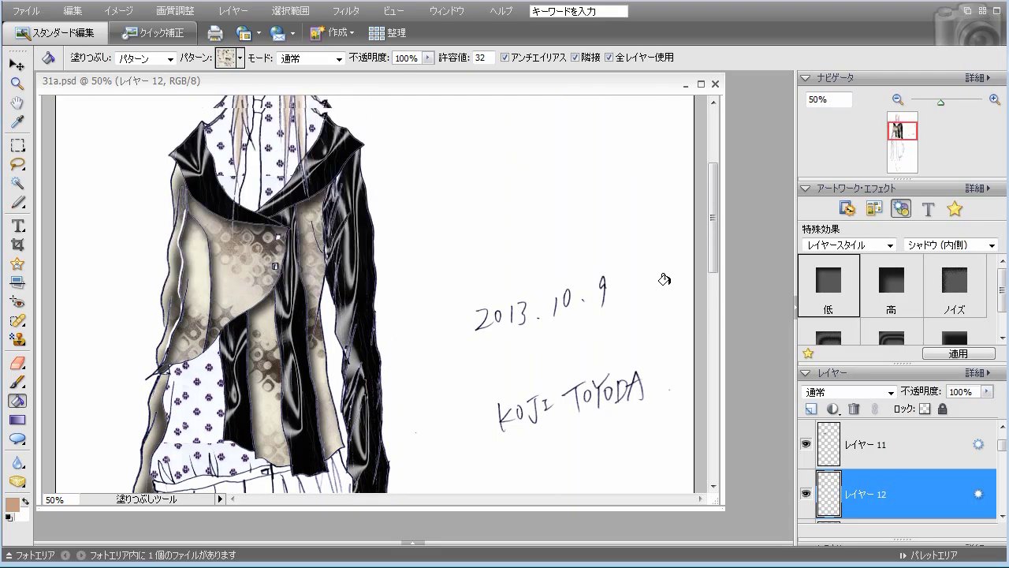
pyautogui.scroll(-7, 665, 280)
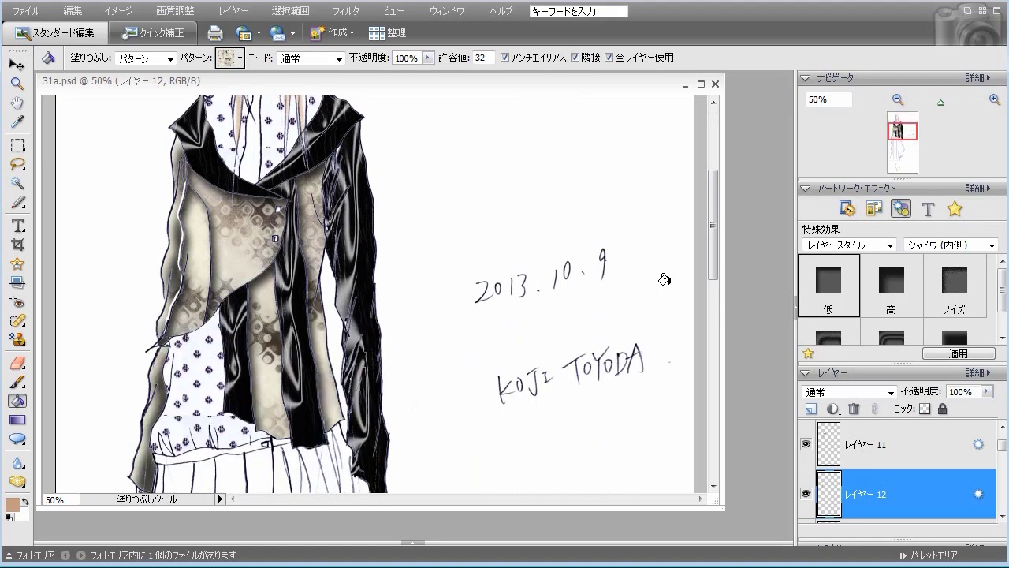
pyautogui.scroll(-10, 665, 279)
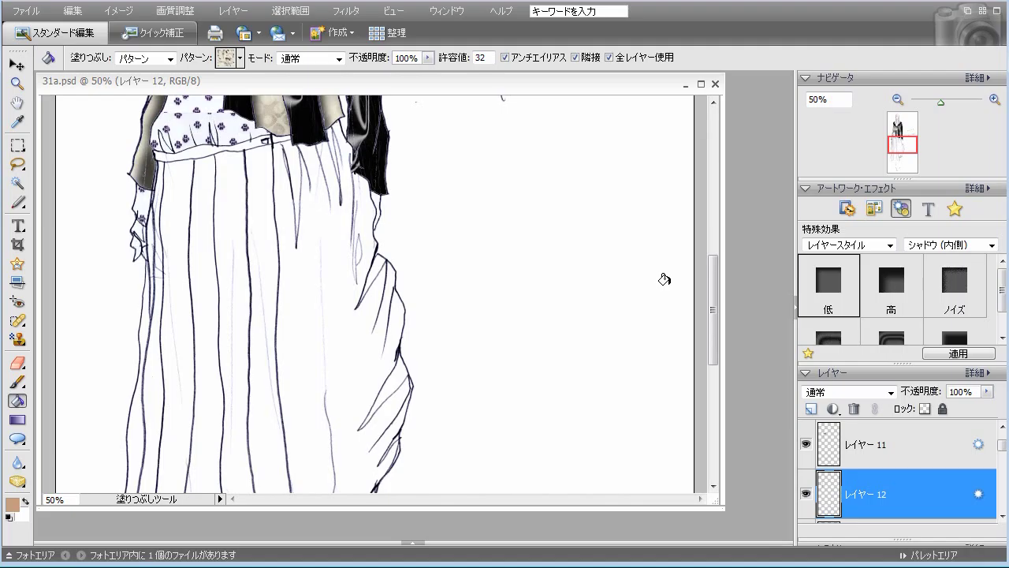
pyautogui.click(883, 446)
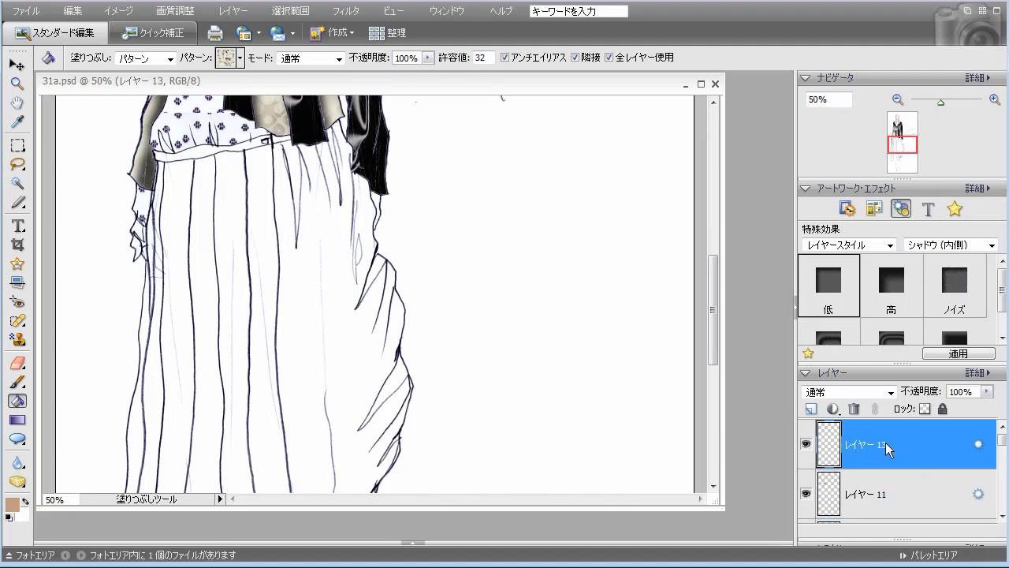
pyautogui.click(811, 408)
pyautogui.scroll(-5, 210, 247)
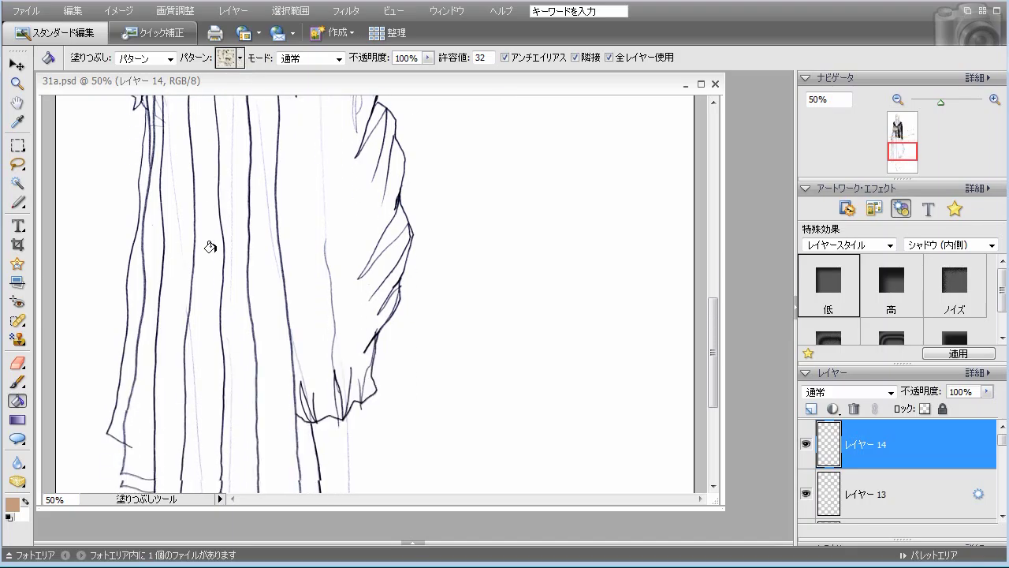
pyautogui.scroll(8, 210, 247)
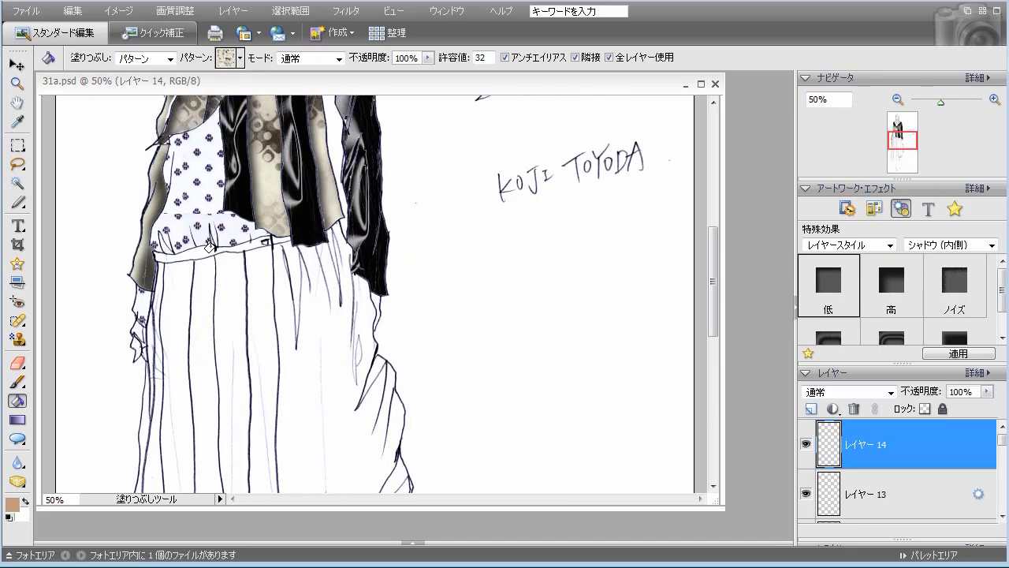
pyautogui.scroll(5, 210, 247)
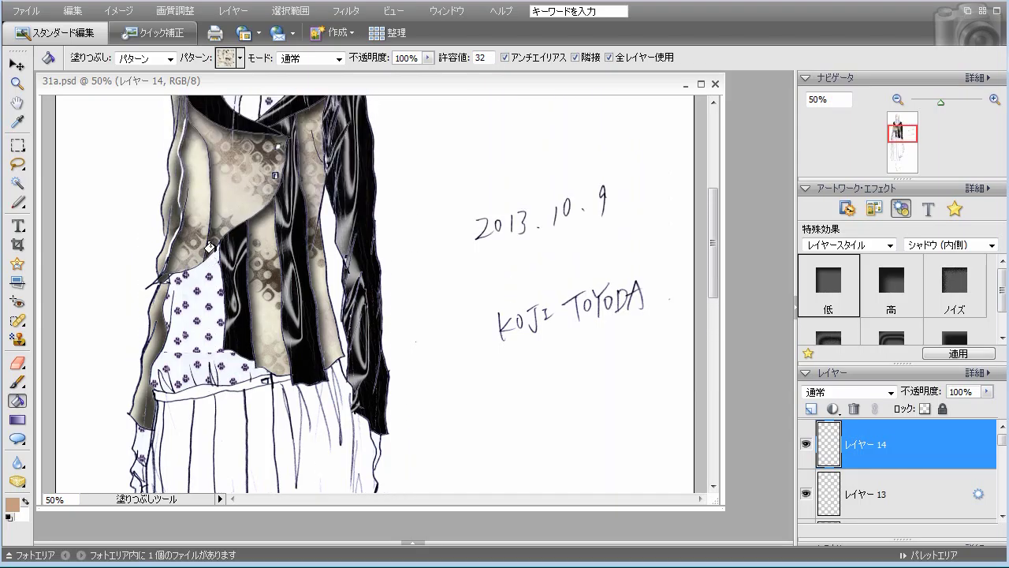
pyautogui.scroll(-6, 210, 247)
pyautogui.click(242, 334)
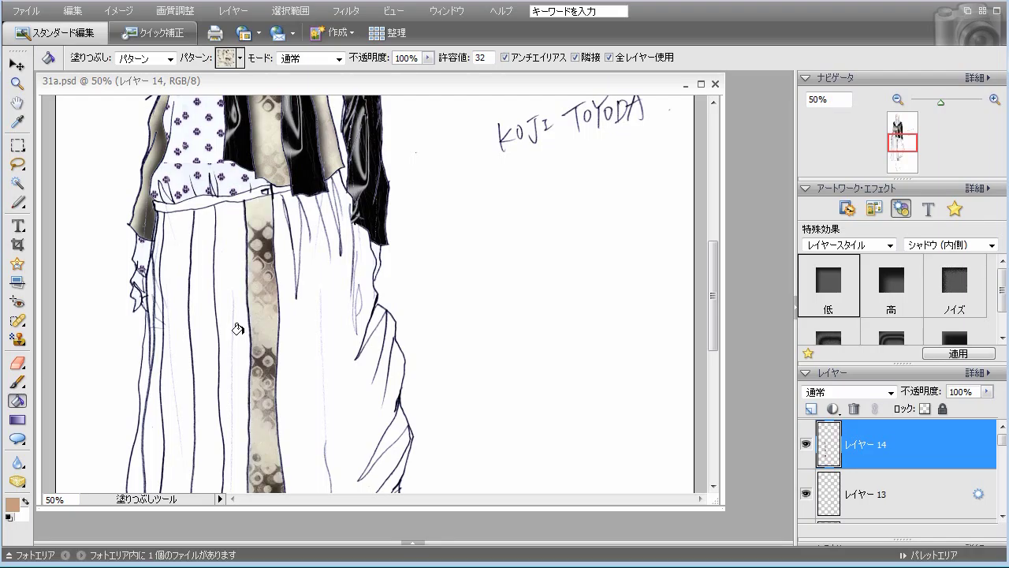
# Try filling the next alternate skirt strip, left of the first beige one, with the beige mottled pattern and undo that fill
pyautogui.click(205, 344)
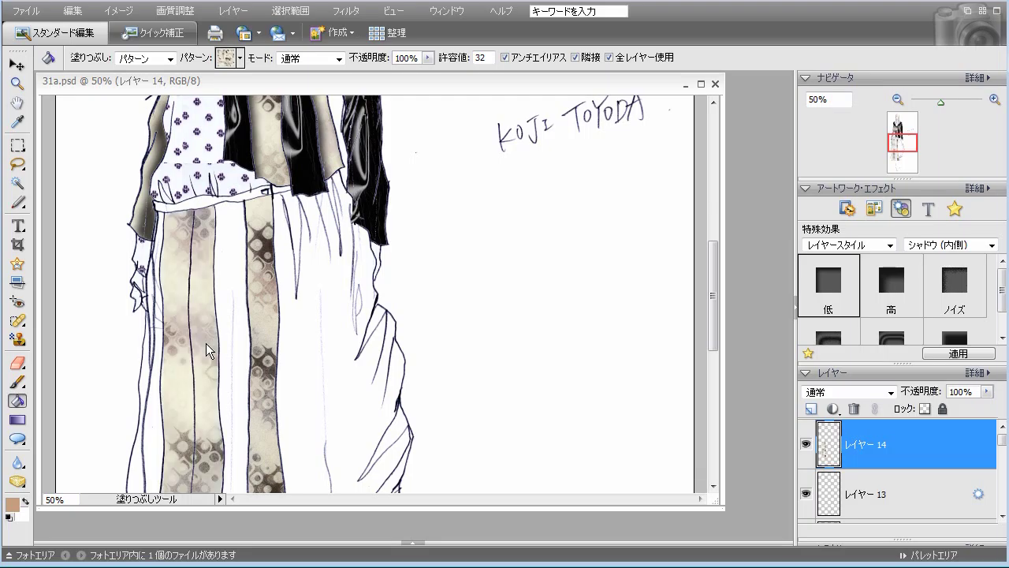
pyautogui.scroll(-3, 207, 347)
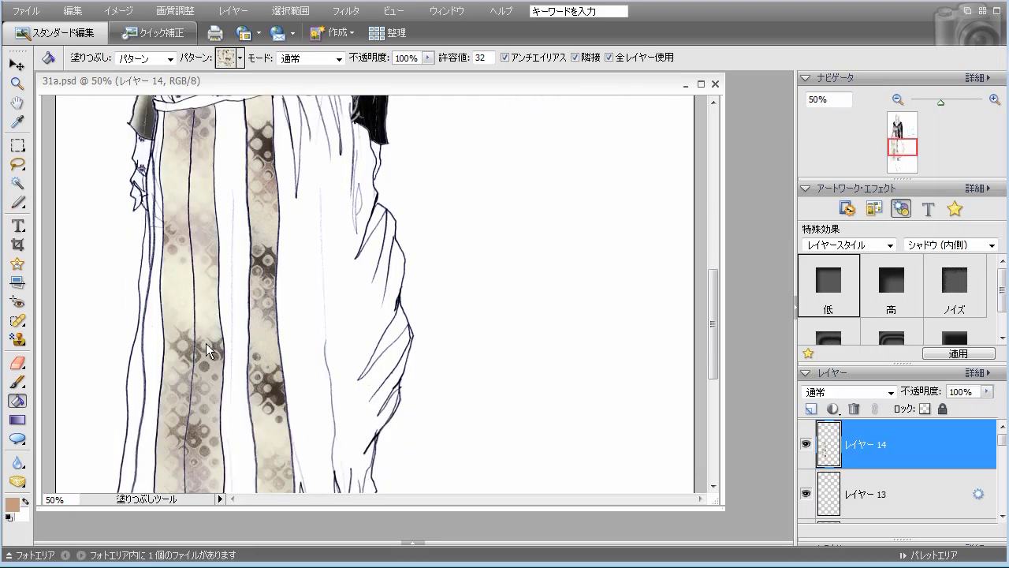
pyautogui.click(73, 11)
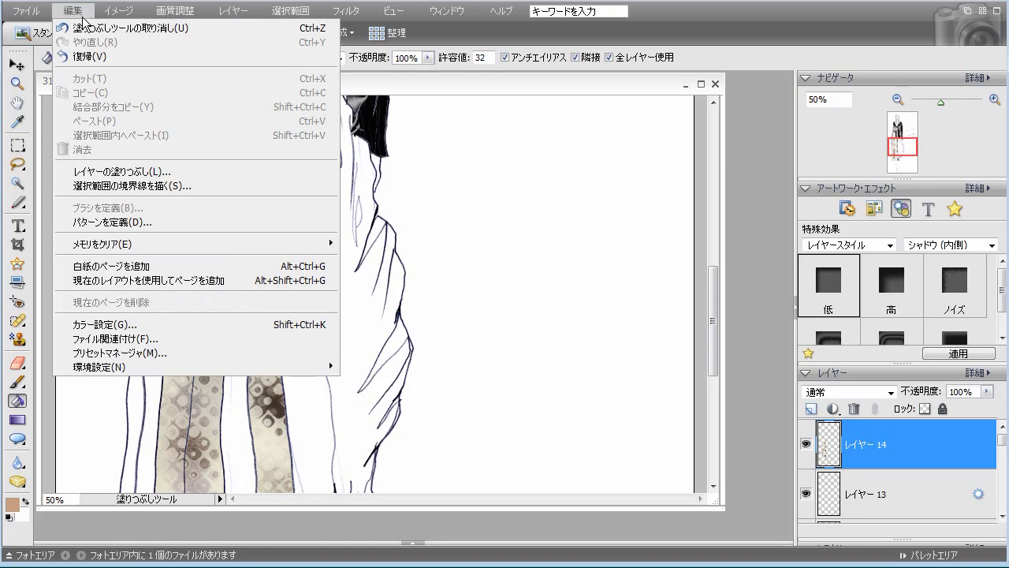
pyautogui.click(87, 29)
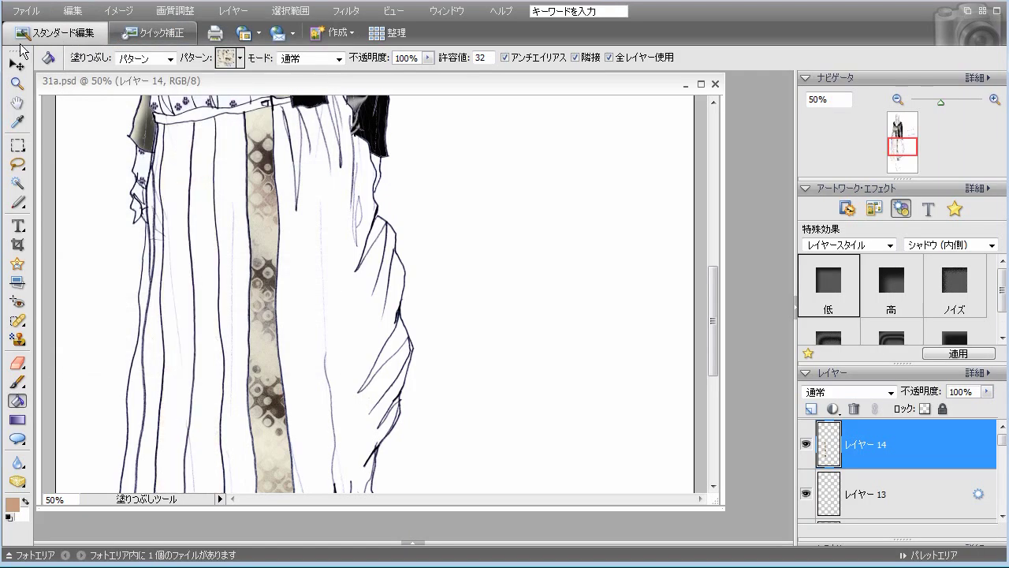
# Reset the colours to the default black foreground and set up the Brush tool with a 1 px brush at 100% opacity
pyautogui.click(8, 518)
pyautogui.click(17, 381)
pyautogui.click(224, 58)
pyautogui.click(175, 128)
pyautogui.click(512, 57)
pyautogui.moveTo(512, 73); pyautogui.dragTo(585, 72)
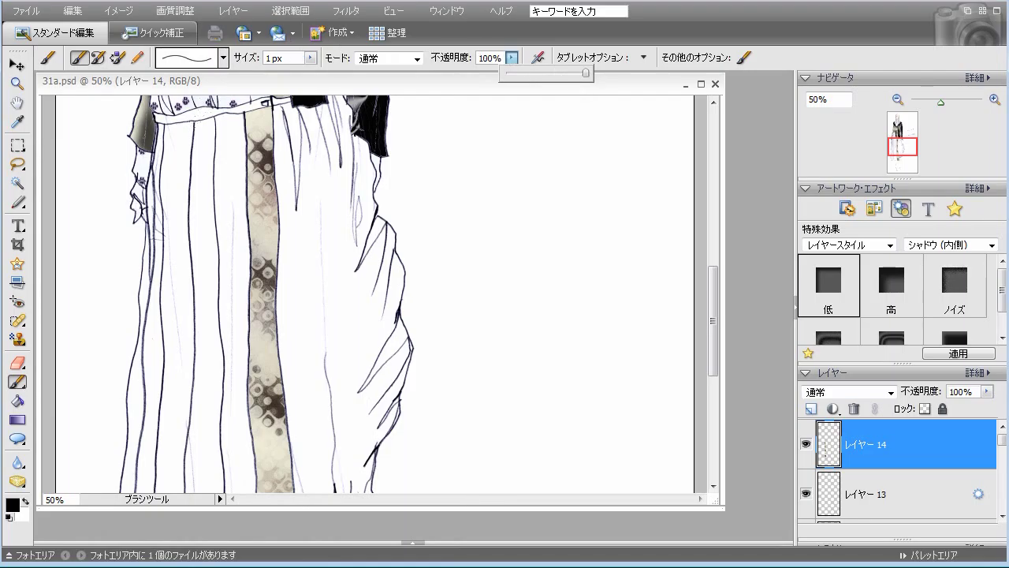
pyautogui.press('Return')
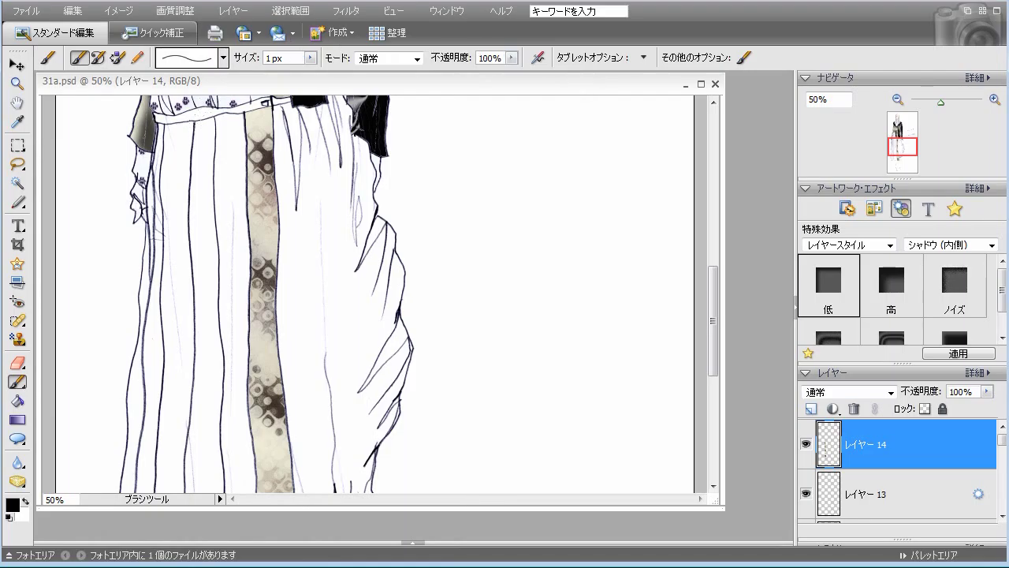
# Fill the two remaining alternate skirt strips with the beige mottled pattern and apply the 低 inner shadow to レイヤー 14
pyautogui.click(21, 399)
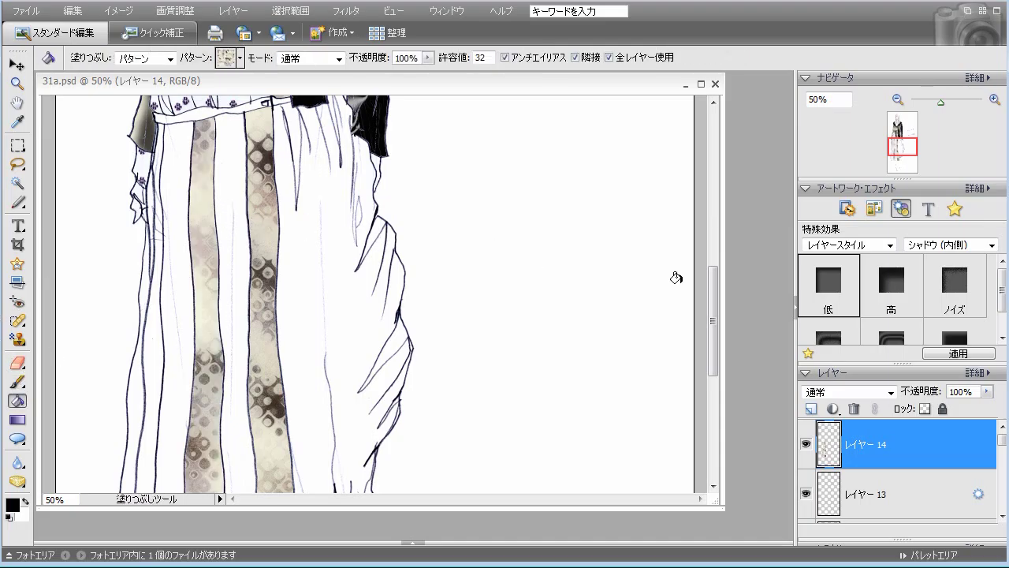
pyautogui.moveTo(712, 301)
pyautogui.mouseDown()
pyautogui.moveTo(711, 364)
pyautogui.moveTo(711, 335)
pyautogui.mouseUp()
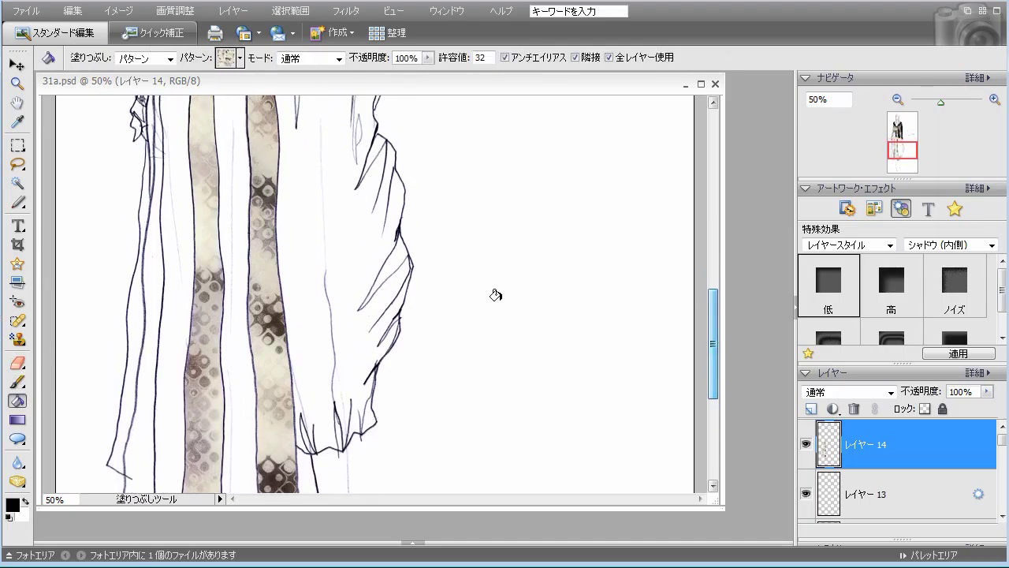
pyautogui.click(150, 272)
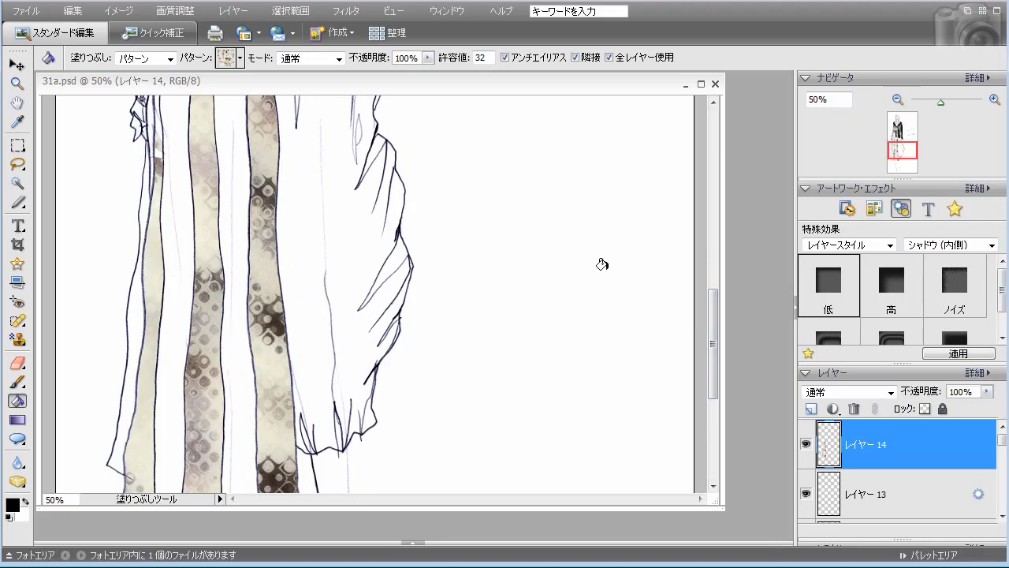
pyautogui.moveTo(712, 344); pyautogui.dragTo(712, 297)
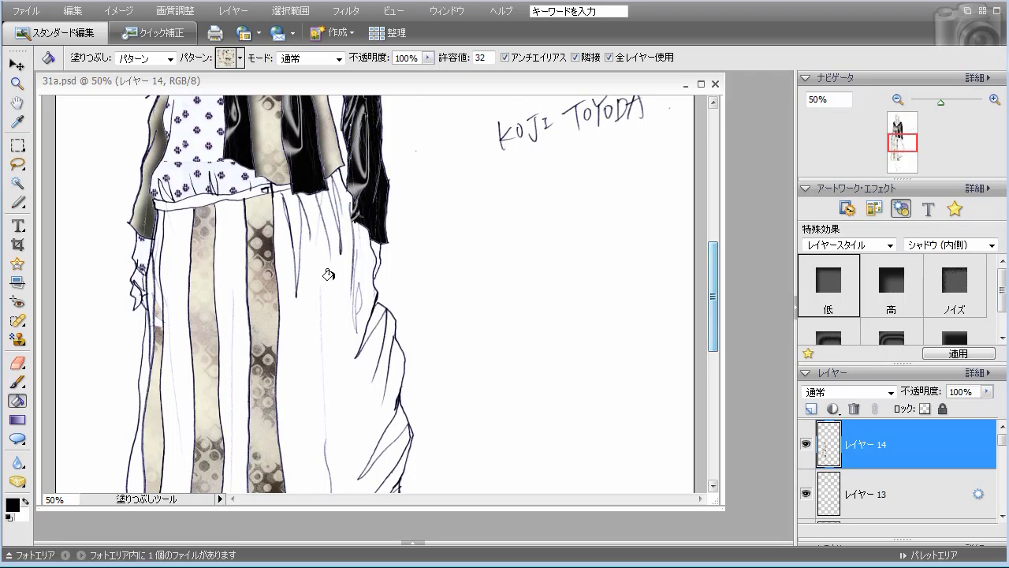
pyautogui.click(151, 289)
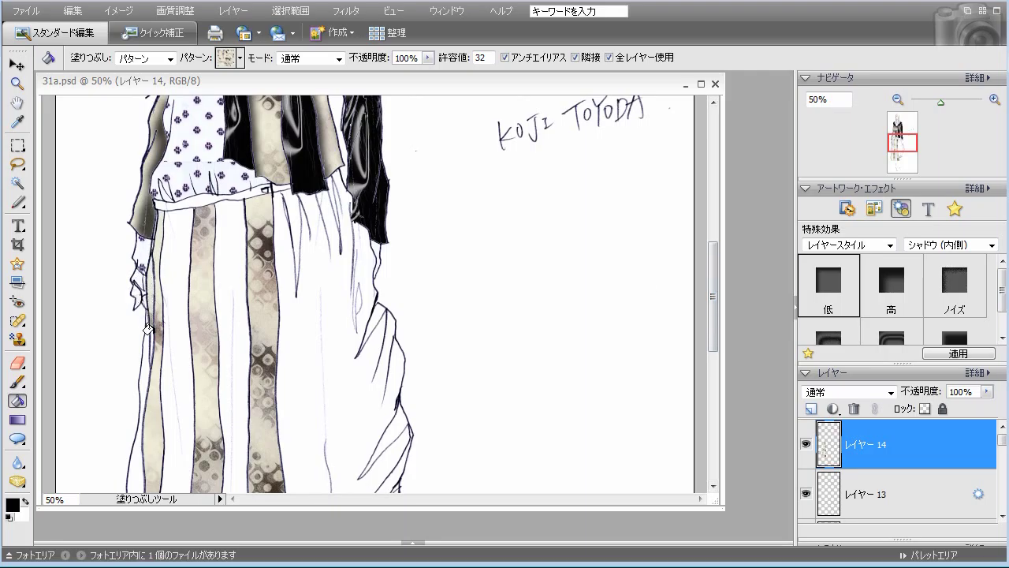
pyautogui.moveTo(714, 340)
pyautogui.mouseDown()
pyautogui.moveTo(713, 299)
pyautogui.moveTo(710, 419)
pyautogui.moveTo(714, 363)
pyautogui.mouseUp()
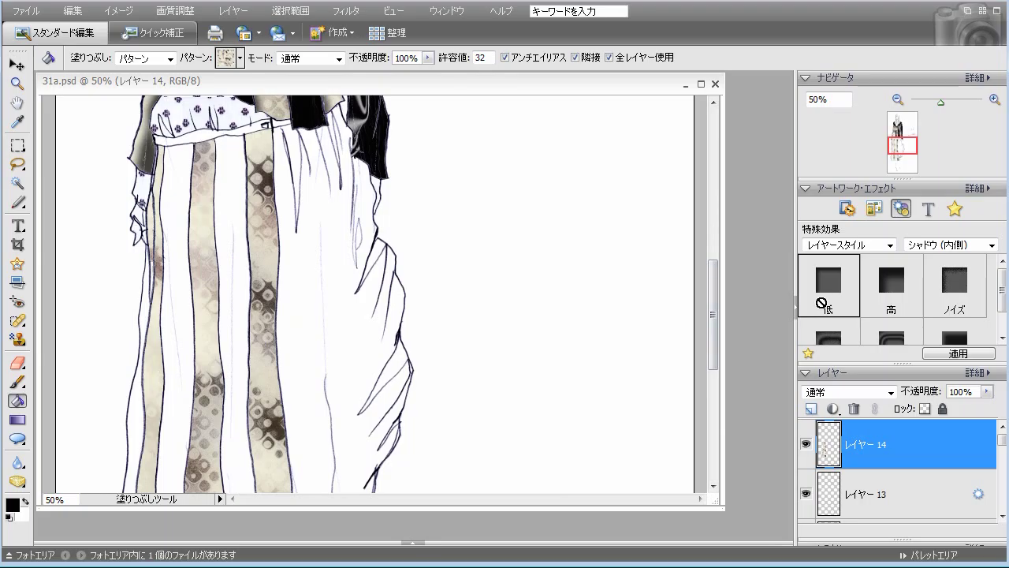
pyautogui.doubleClick(813, 306)
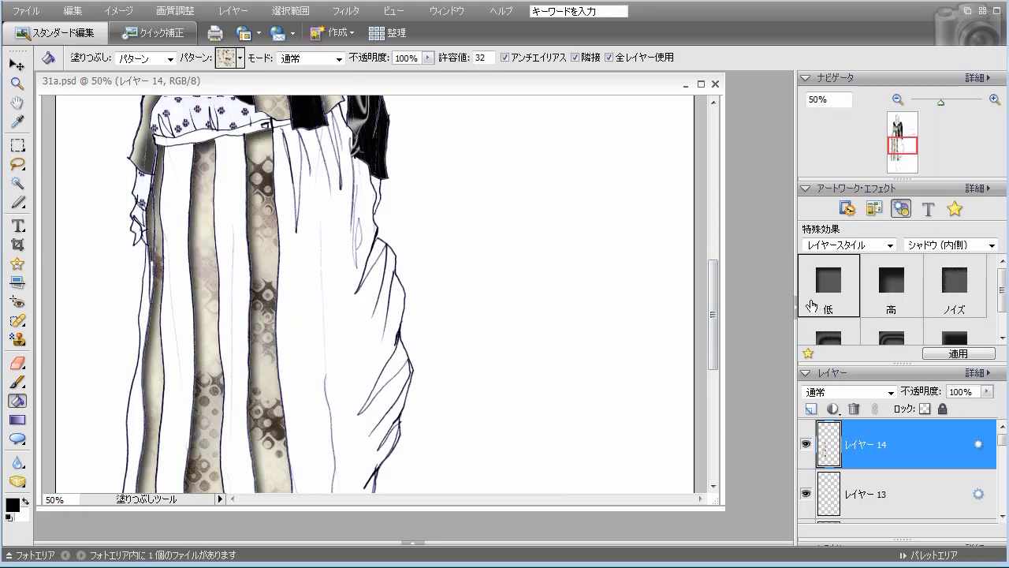
# Add a new layer and fill the three skirt strips between the beige ones and the waistband with the black streaked pattern
pyautogui.click(810, 409)
pyautogui.click(240, 58)
pyautogui.moveTo(389, 162); pyautogui.dragTo(392, 564)
pyautogui.click(294, 369)
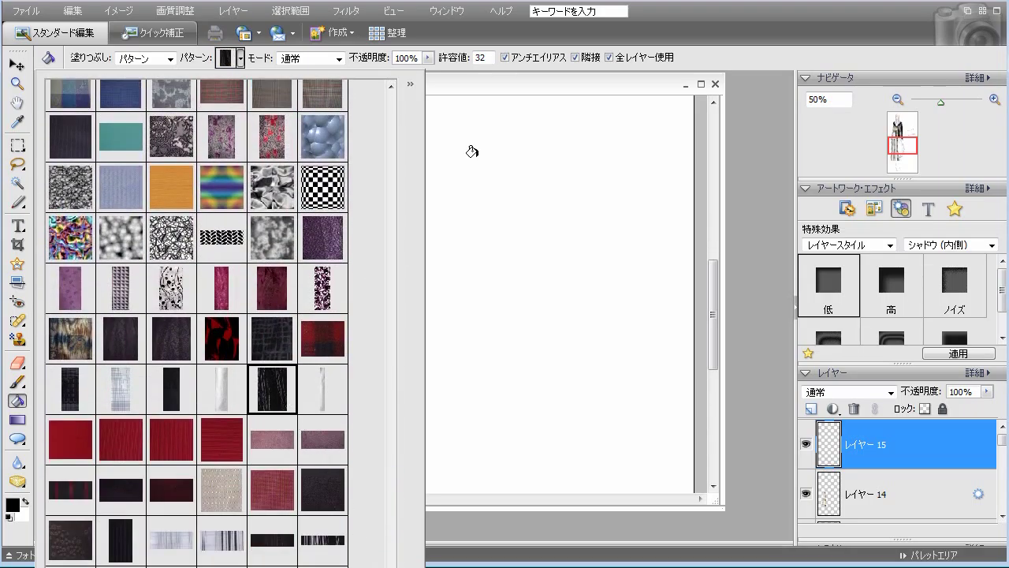
pyautogui.click(514, 91)
pyautogui.click(223, 234)
pyautogui.click(179, 266)
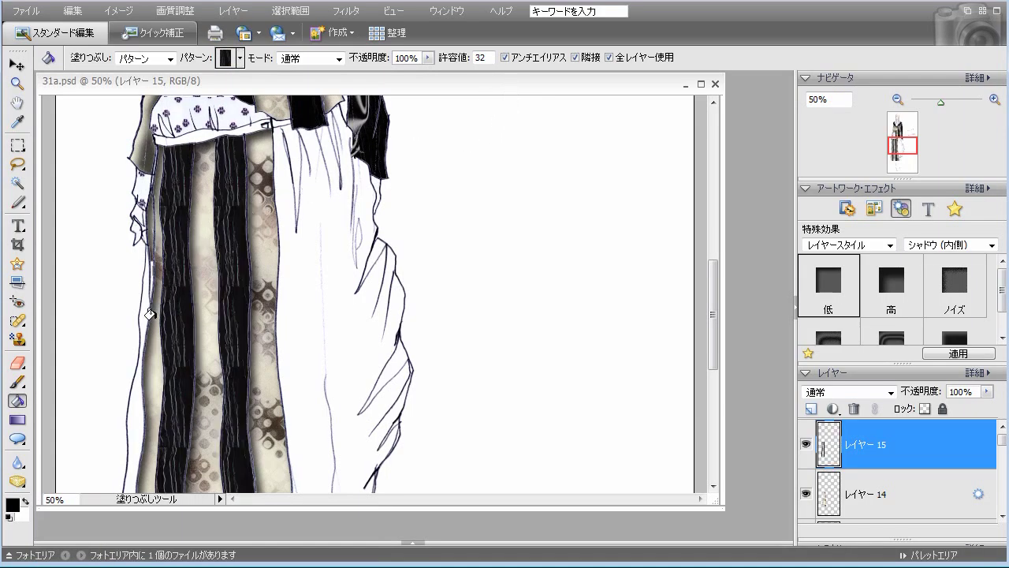
pyautogui.click(147, 275)
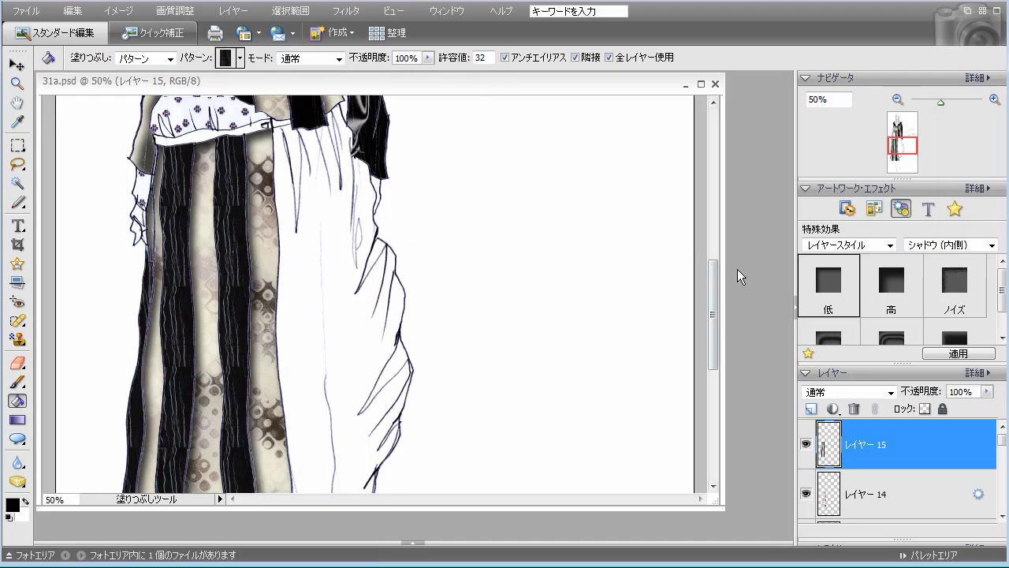
pyautogui.moveTo(709, 291)
pyautogui.mouseDown()
pyautogui.moveTo(712, 367)
pyautogui.moveTo(723, 261)
pyautogui.moveTo(712, 281)
pyautogui.mouseUp()
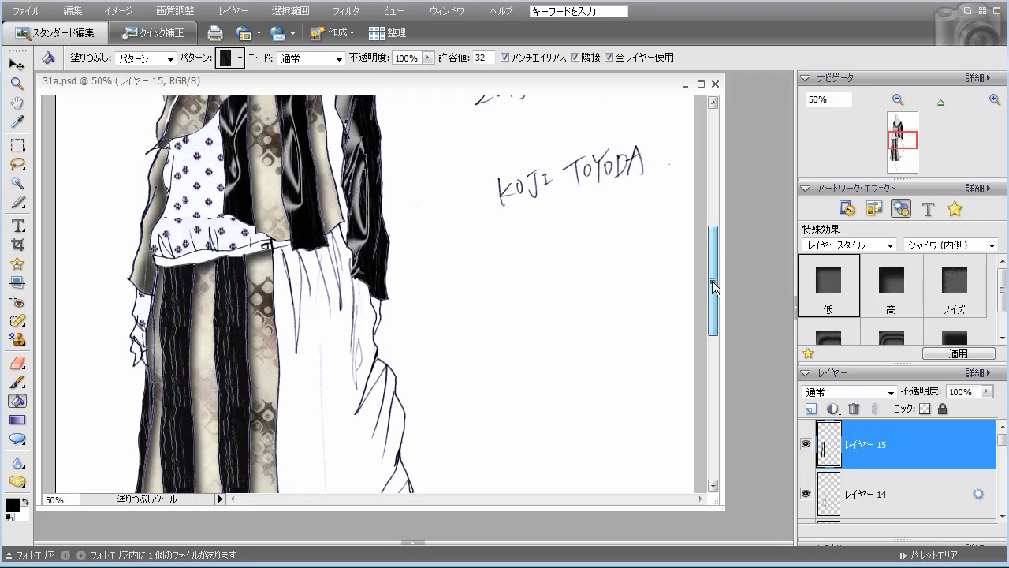
pyautogui.click(189, 254)
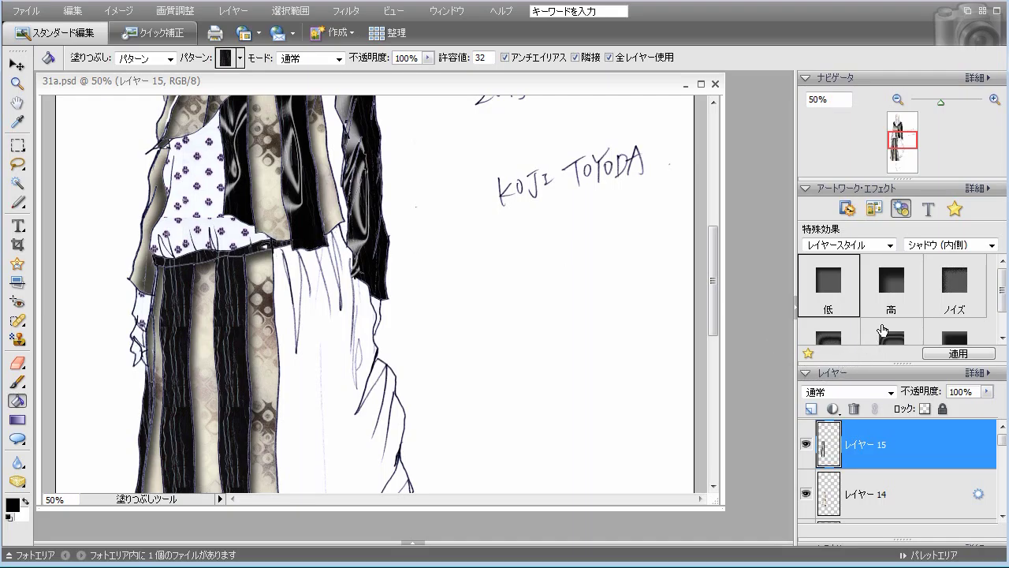
# Apply the メタリック style from the ベベル category to the black skirt strips' layer, レイヤー 15
pyautogui.scroll(-1, 844, 325)
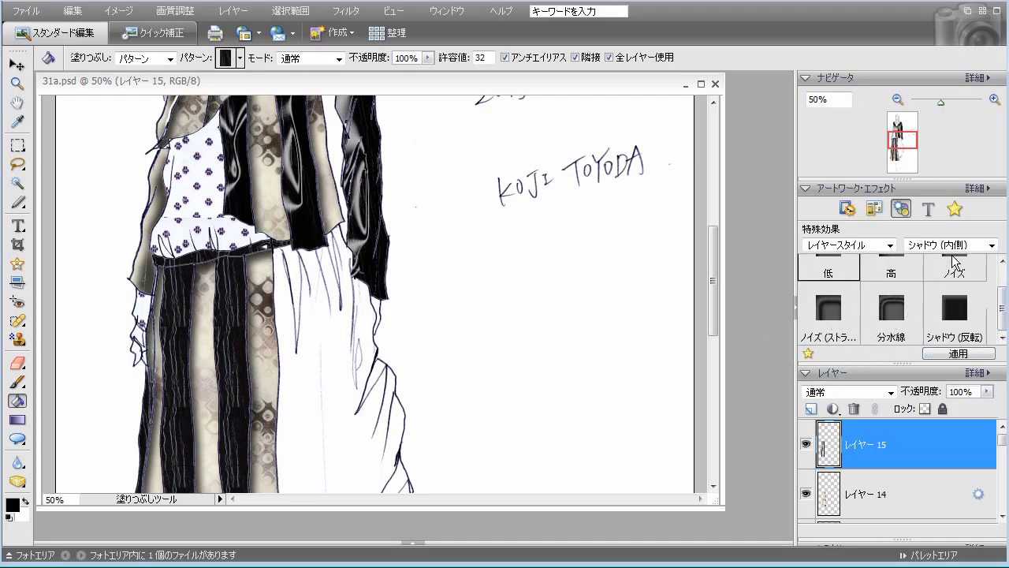
pyautogui.click(953, 245)
pyautogui.click(934, 254)
pyautogui.scroll(-2, 922, 317)
pyautogui.doubleClick(828, 309)
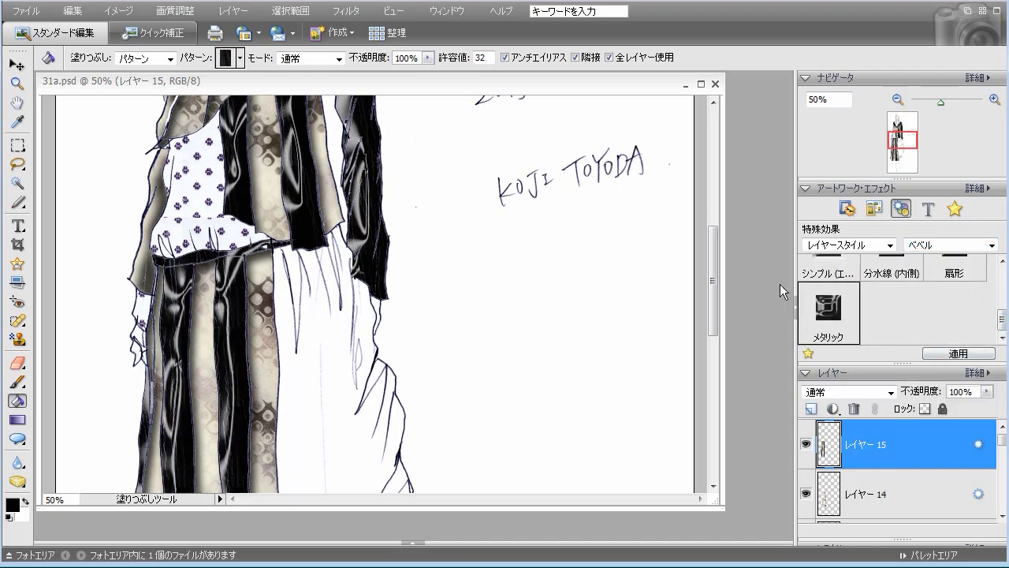
# Fill the skirt's draped side section, including its folds, with the black streaked pattern on a new layer and apply the メタリック bevel to it
pyautogui.moveTo(715, 256)
pyautogui.mouseDown()
pyautogui.moveTo(712, 373)
pyautogui.moveTo(733, 170)
pyautogui.moveTo(722, 339)
pyautogui.mouseUp()
pyautogui.hotkey('ctrl', 'shift', 'alt', 'n')
pyautogui.moveTo(714, 388)
pyautogui.mouseDown()
pyautogui.moveTo(718, 299)
pyautogui.moveTo(721, 365)
pyautogui.moveTo(719, 355)
pyautogui.mouseUp()
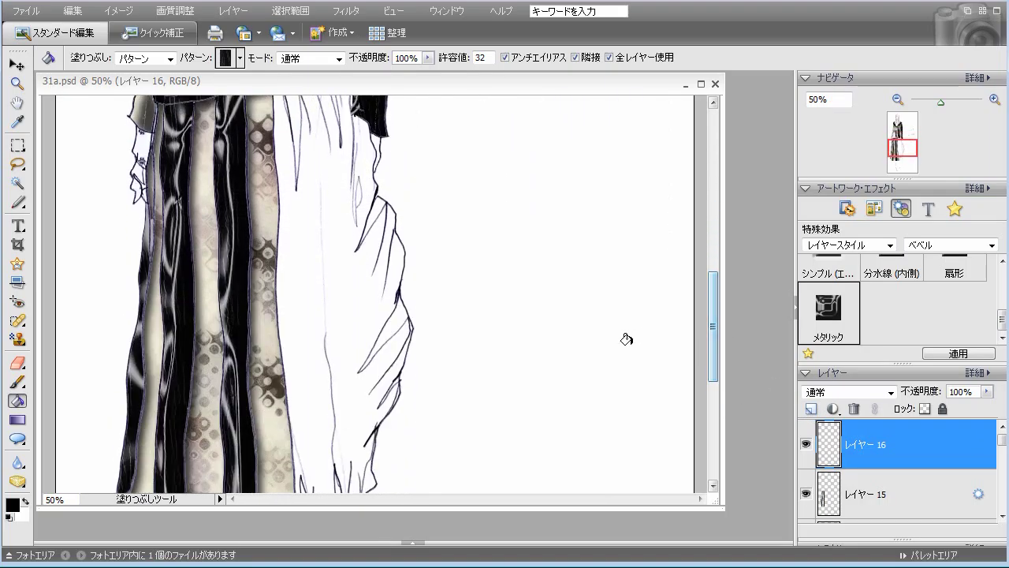
pyautogui.click(355, 291)
pyautogui.moveTo(710, 347)
pyautogui.mouseDown()
pyautogui.moveTo(707, 390)
pyautogui.moveTo(714, 322)
pyautogui.moveTo(712, 347)
pyautogui.mouseUp()
pyautogui.click(356, 223)
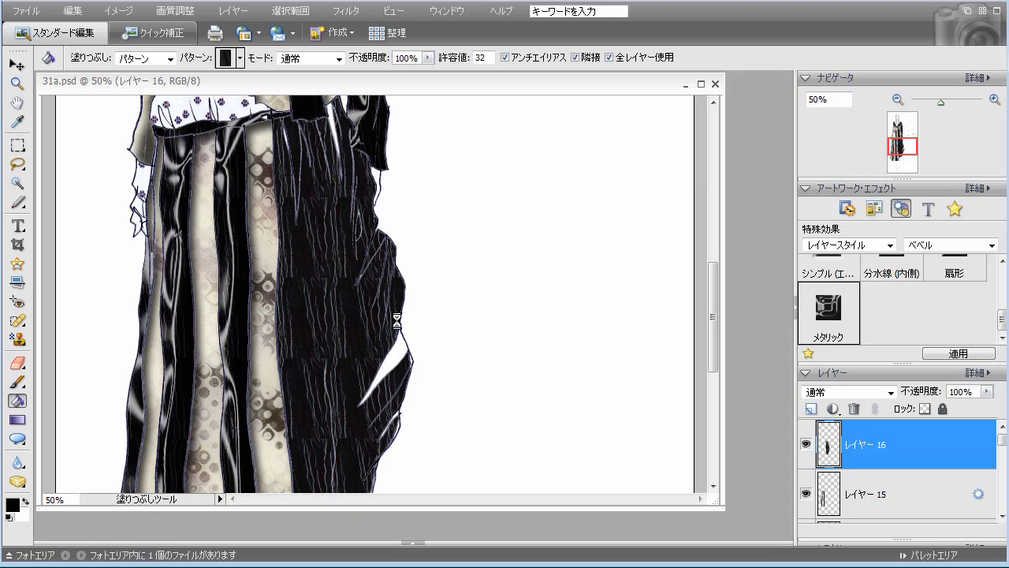
pyautogui.click(392, 360)
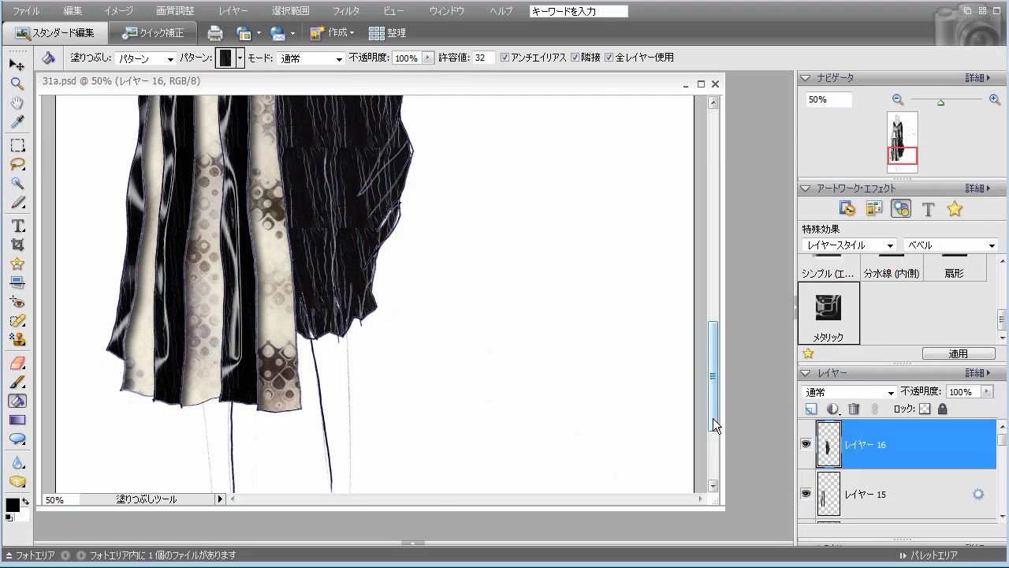
pyautogui.moveTo(713, 418); pyautogui.dragTo(716, 345)
pyautogui.doubleClick(828, 319)
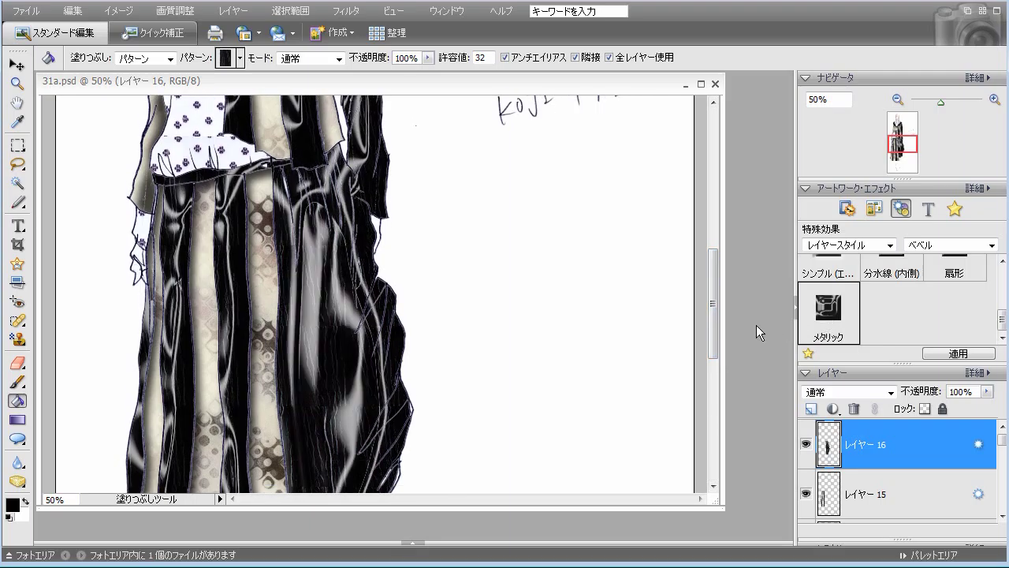
# Identify the layer holding the beige mottled fill of the sleeve beside the jacket's front panel, レイヤー 12, and hide it
pyautogui.moveTo(714, 341)
pyautogui.mouseDown()
pyautogui.moveTo(716, 405)
pyautogui.moveTo(738, 215)
pyautogui.moveTo(739, 401)
pyautogui.moveTo(752, 233)
pyautogui.moveTo(749, 271)
pyautogui.mouseUp()
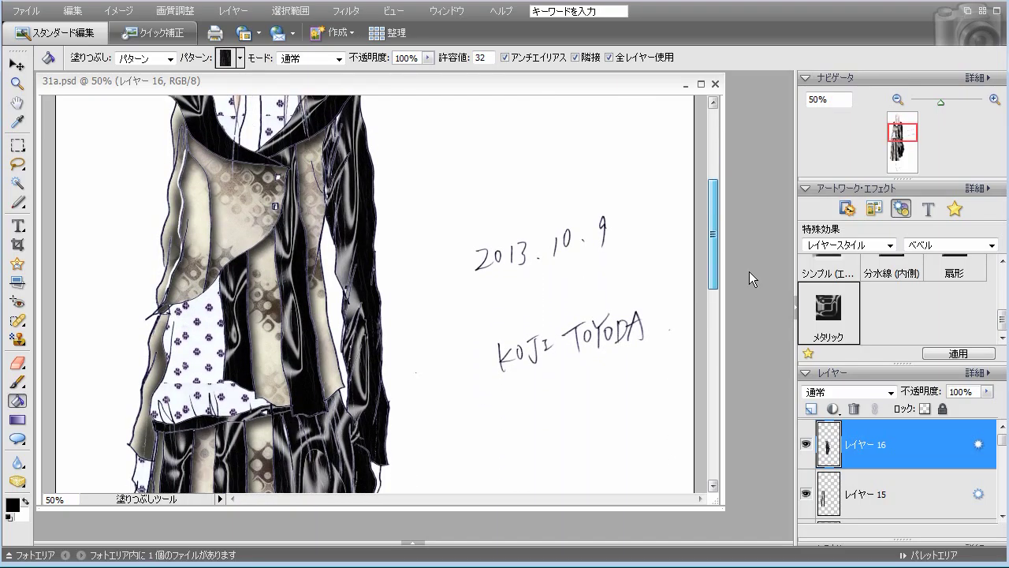
pyautogui.moveTo(749, 271)
pyautogui.mouseDown()
pyautogui.moveTo(751, 356)
pyautogui.moveTo(767, 313)
pyautogui.mouseUp()
pyautogui.moveTo(1004, 446); pyautogui.dragTo(1002, 470)
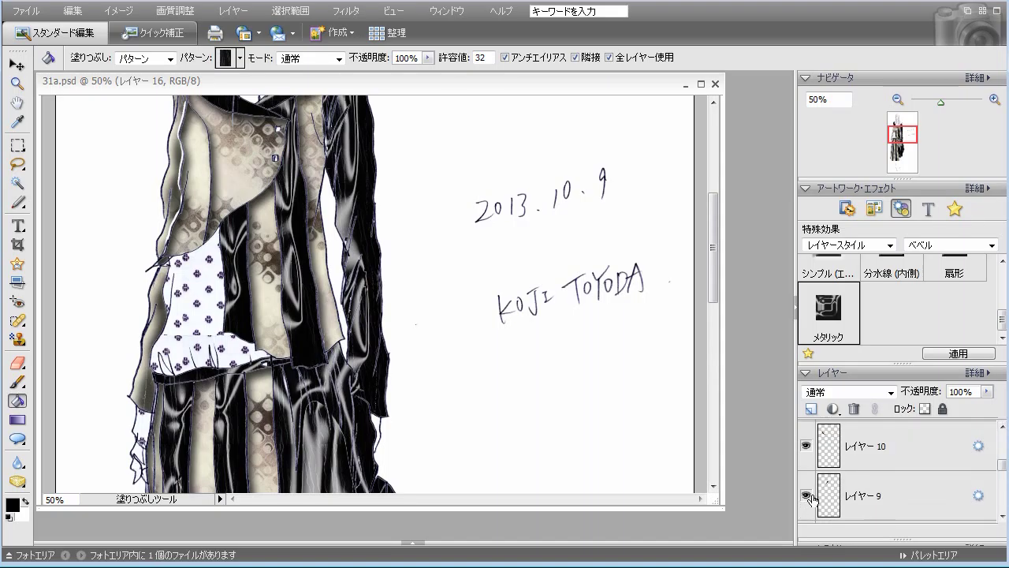
pyautogui.scroll(3, 978, 493)
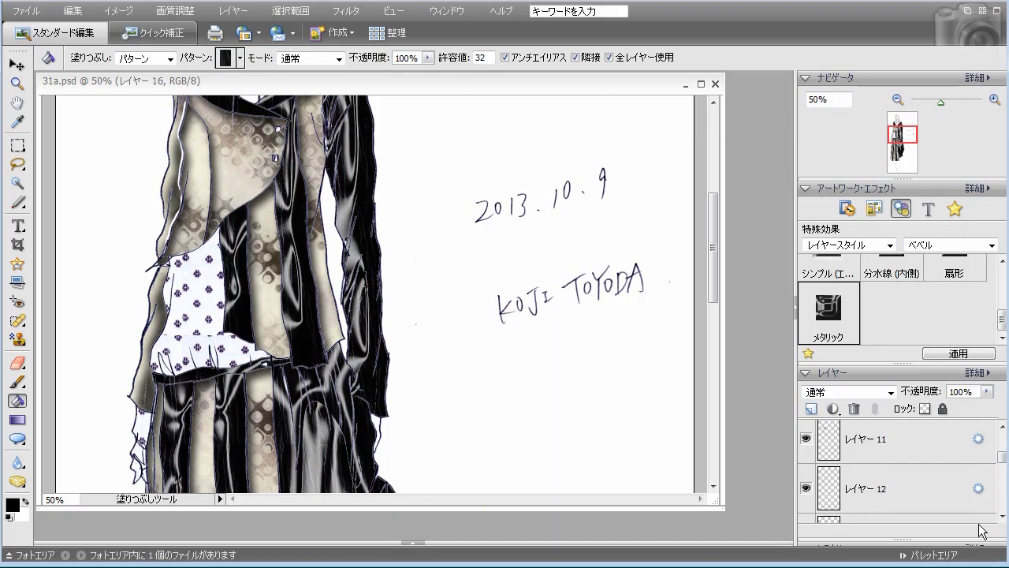
pyautogui.click(26, 70)
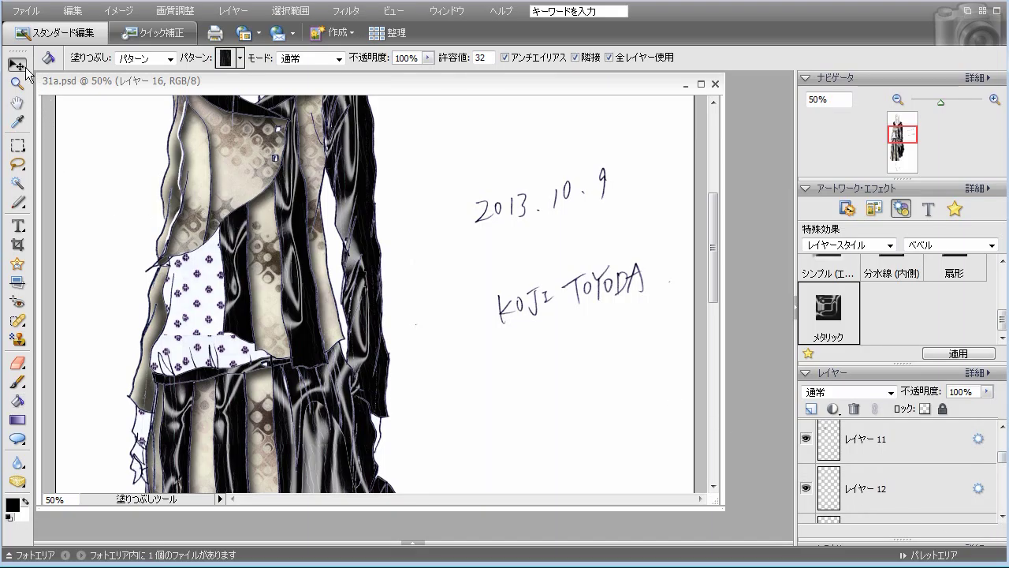
pyautogui.click(194, 176)
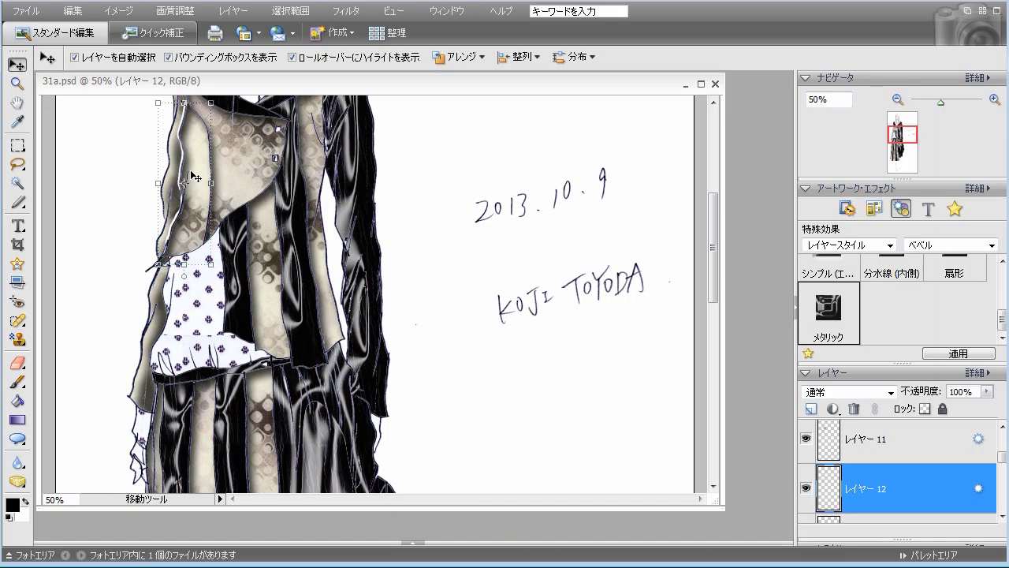
pyautogui.click(806, 488)
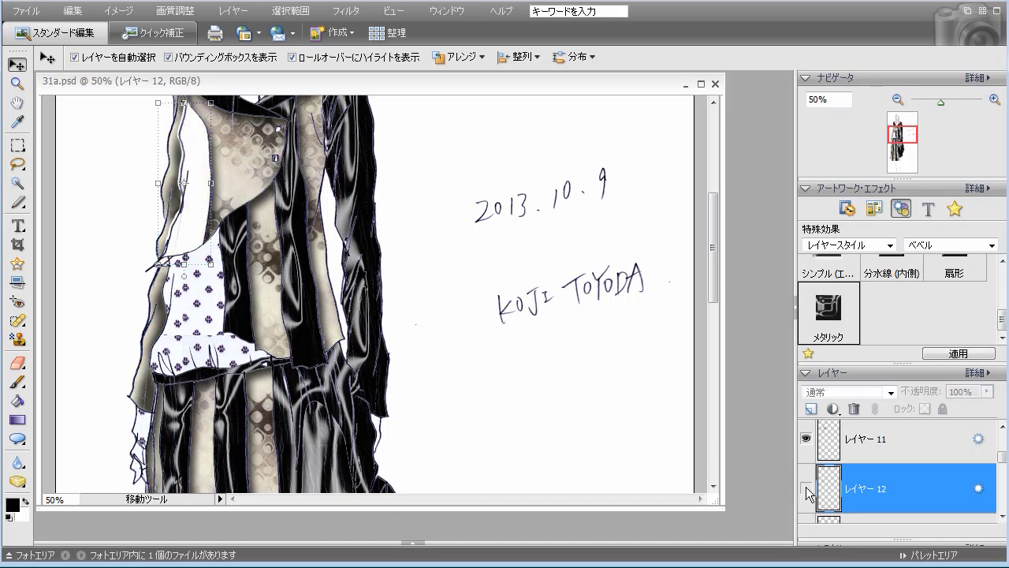
# Fill the cleared sleeve area with the black streaked pattern on a new layer above レイヤー 10 and apply the メタリック bevel to it
pyautogui.scroll(-1, 824, 497)
pyautogui.click(861, 490)
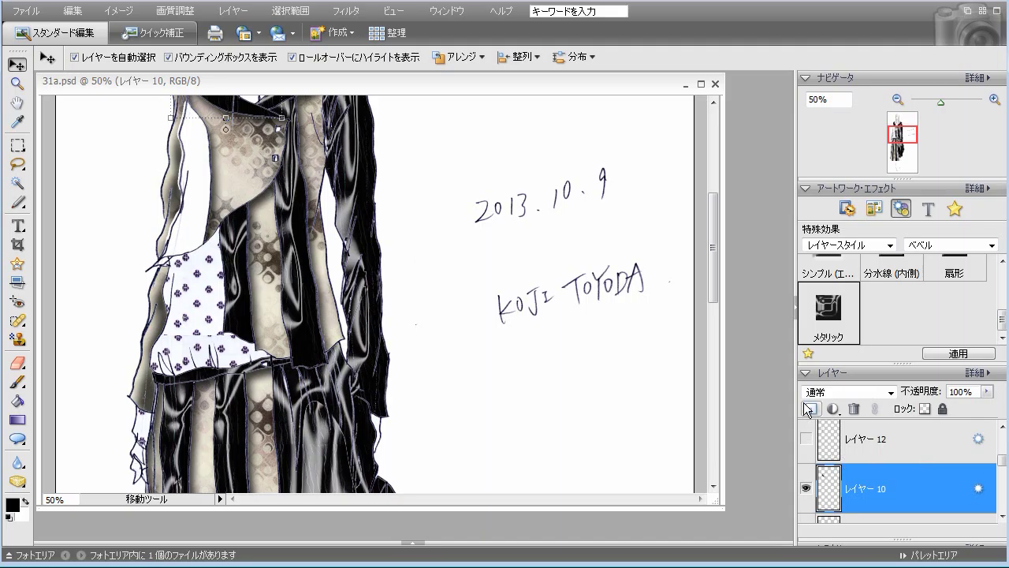
pyautogui.click(17, 401)
pyautogui.click(195, 193)
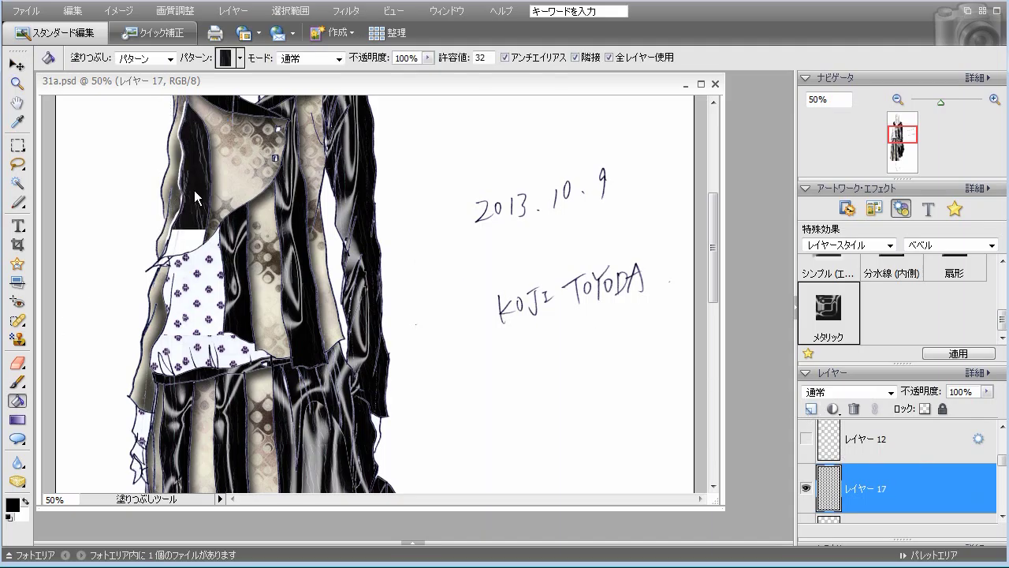
pyautogui.scroll(5, 637, 248)
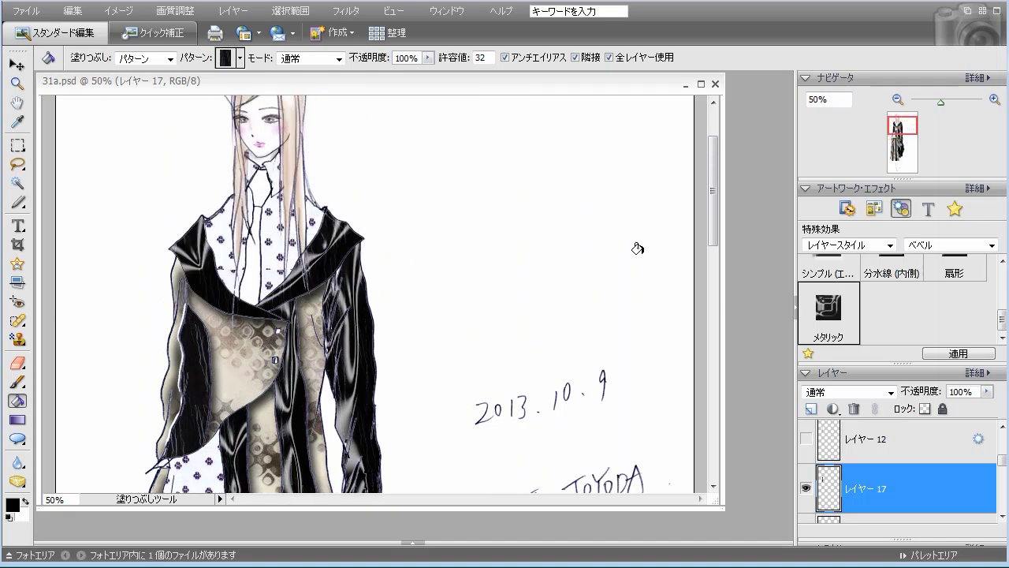
pyautogui.scroll(-4, 604, 266)
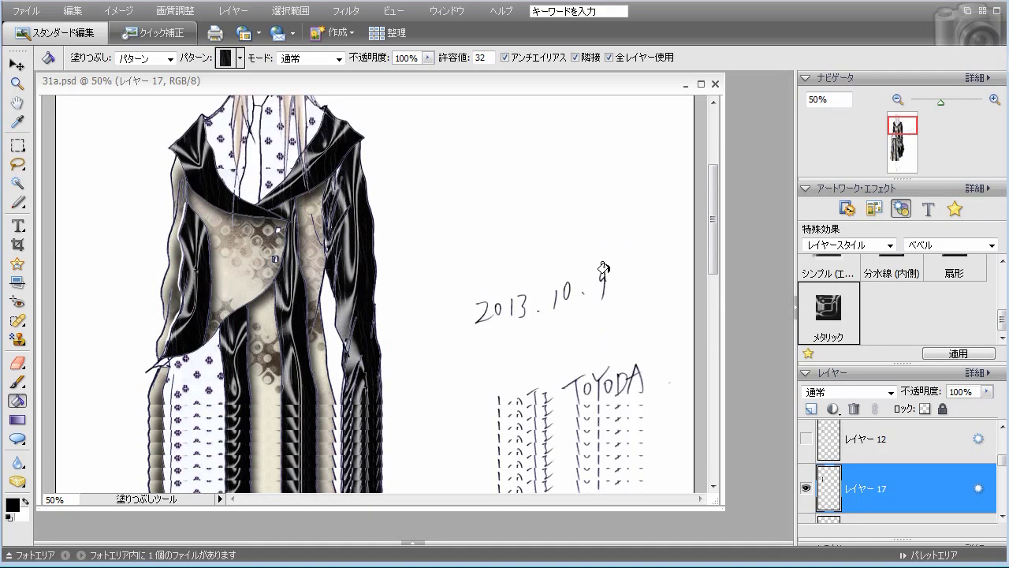
# Review the coloured jacket and skirt along the whole figure and browse the available fill patterns
pyautogui.scroll(2, 604, 265)
pyautogui.scroll(2, 604, 266)
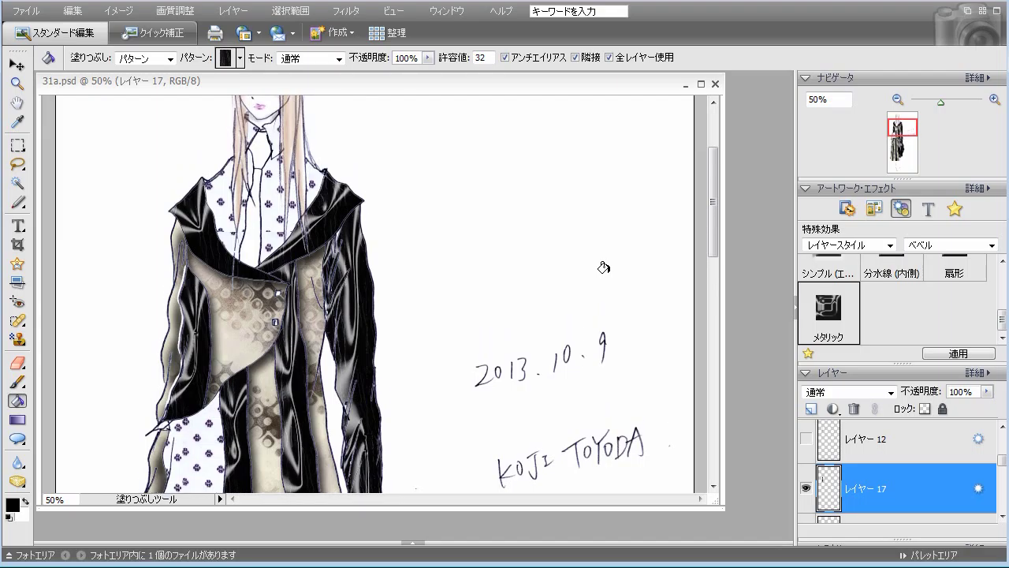
pyautogui.scroll(1, 604, 268)
pyautogui.scroll(-8, 604, 268)
pyautogui.scroll(2, 604, 268)
pyautogui.scroll(6, 604, 268)
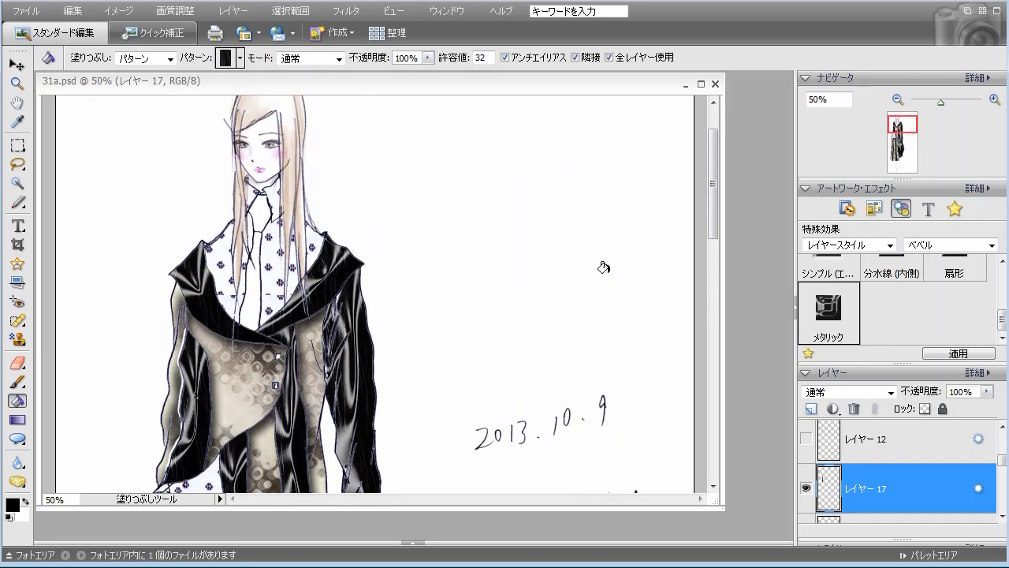
pyautogui.click(239, 59)
pyautogui.moveTo(392, 371); pyautogui.dragTo(408, 109)
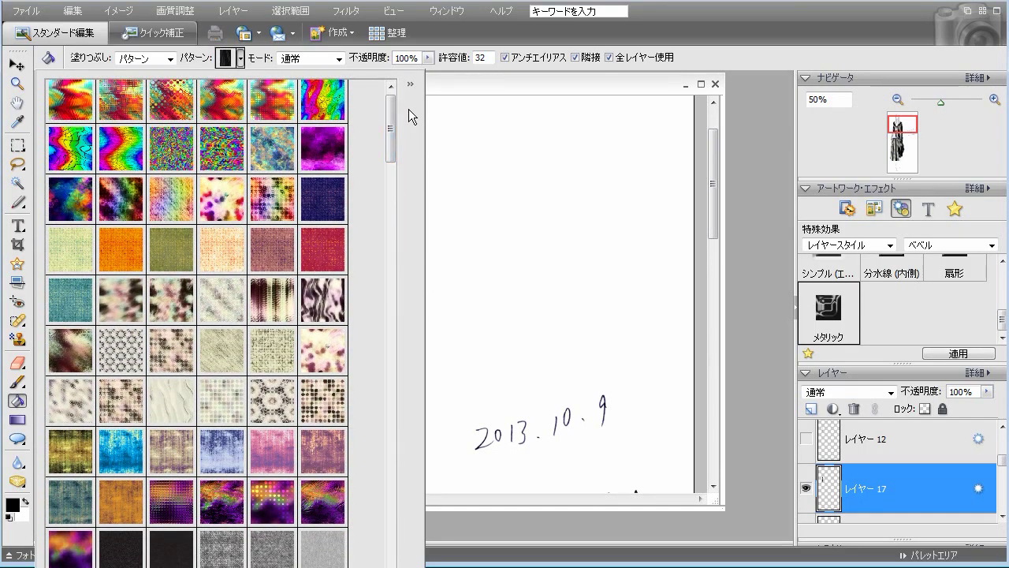
pyautogui.scroll(1, 408, 108)
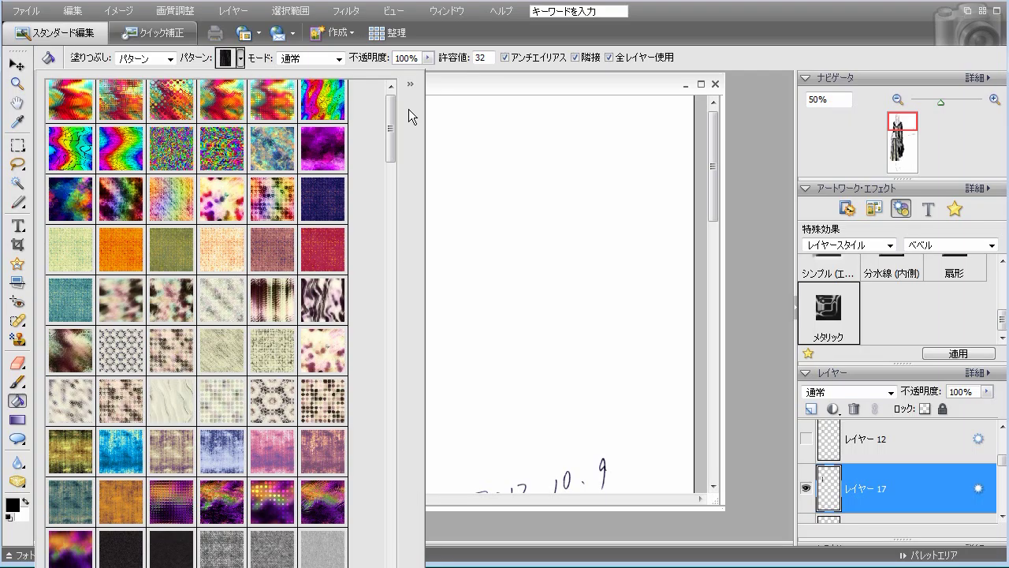
pyautogui.scroll(-1, 351, 222)
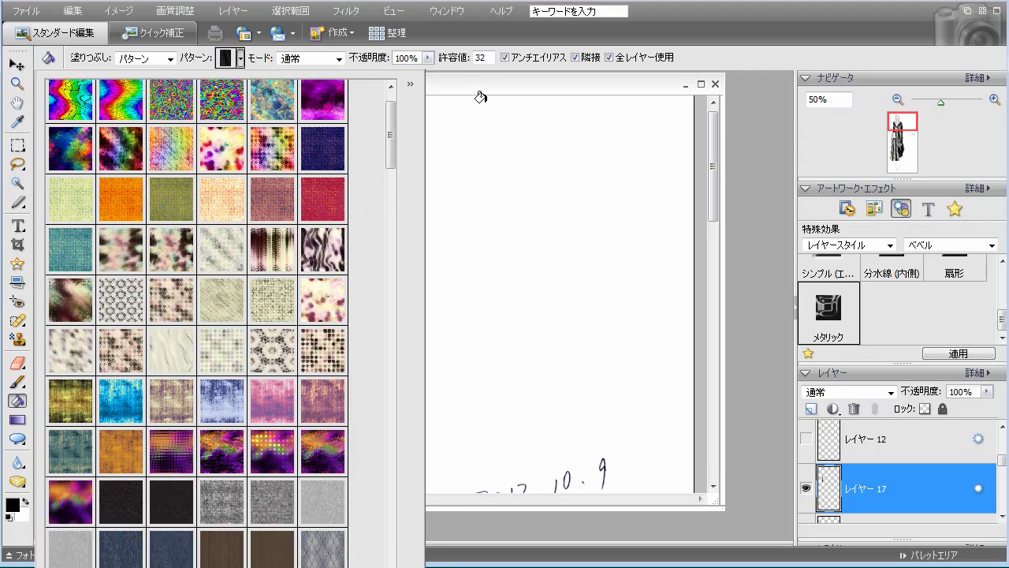
pyautogui.click(502, 92)
pyautogui.scroll(-4, 477, 150)
pyautogui.scroll(-10, 471, 178)
pyautogui.scroll(7, 472, 177)
pyautogui.scroll(7, 471, 178)
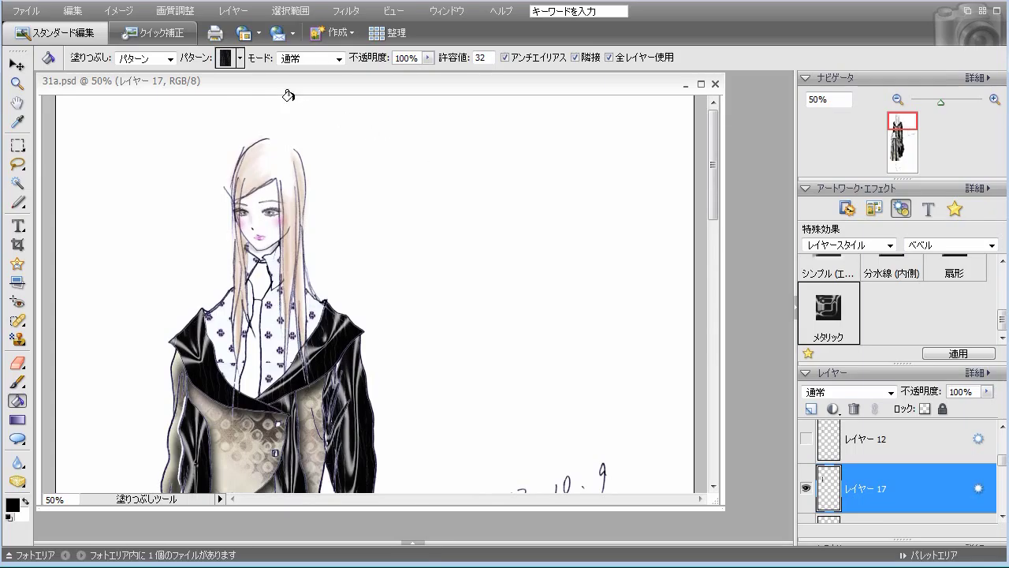
# Choose the narrow gold-and-dark-brown pattern as the fill pattern
pyautogui.click(239, 57)
pyautogui.scroll(-12, 237, 359)
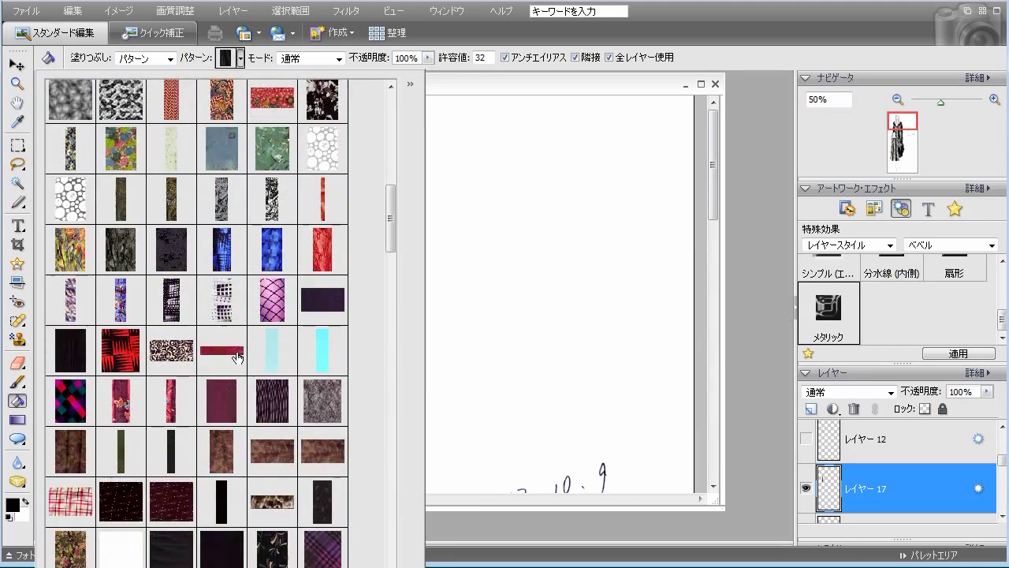
pyautogui.scroll(-12, 237, 359)
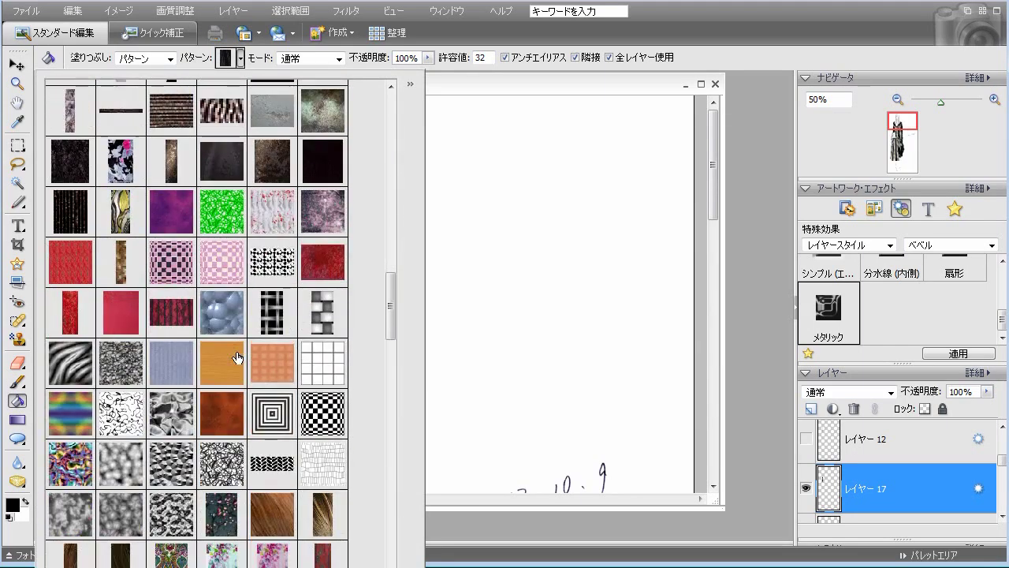
pyautogui.scroll(-10, 237, 358)
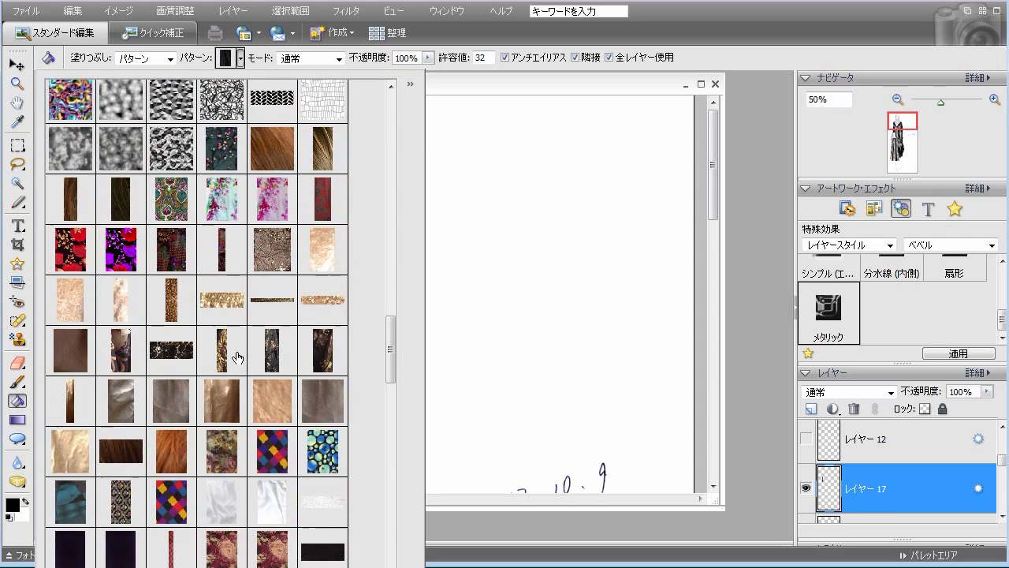
pyautogui.click(237, 358)
# Try filling the tie with the gold-and-dark-brown pattern on レイヤー 17, and undo the fill
pyautogui.click(518, 74)
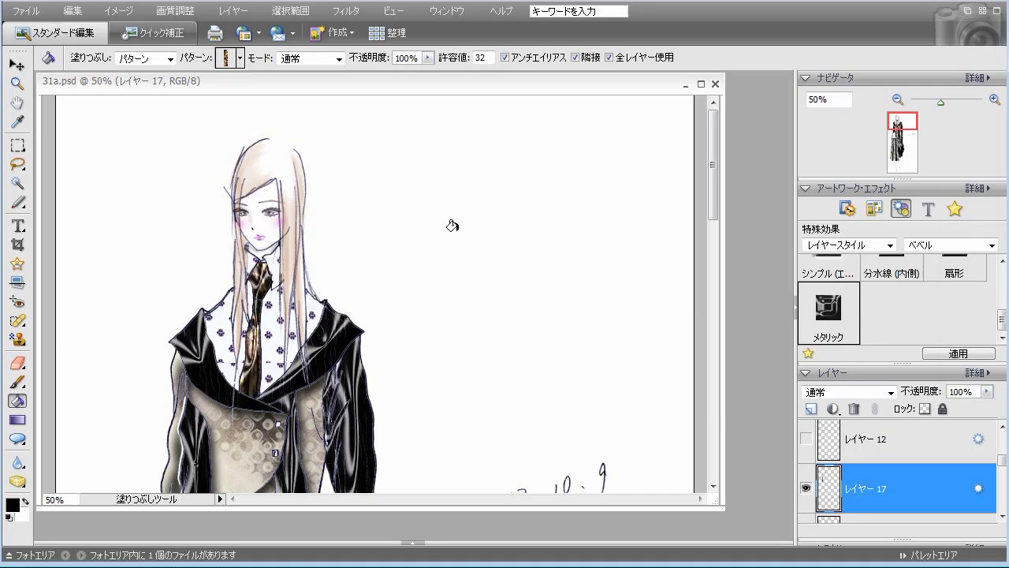
pyautogui.click(73, 10)
pyautogui.click(73, 10)
pyautogui.click(73, 10)
pyautogui.click(79, 29)
# Add a new layer above レイヤー 16 and fill the tie and its knot with the gold-and-dark-brown pattern
pyautogui.scroll(-3, 922, 504)
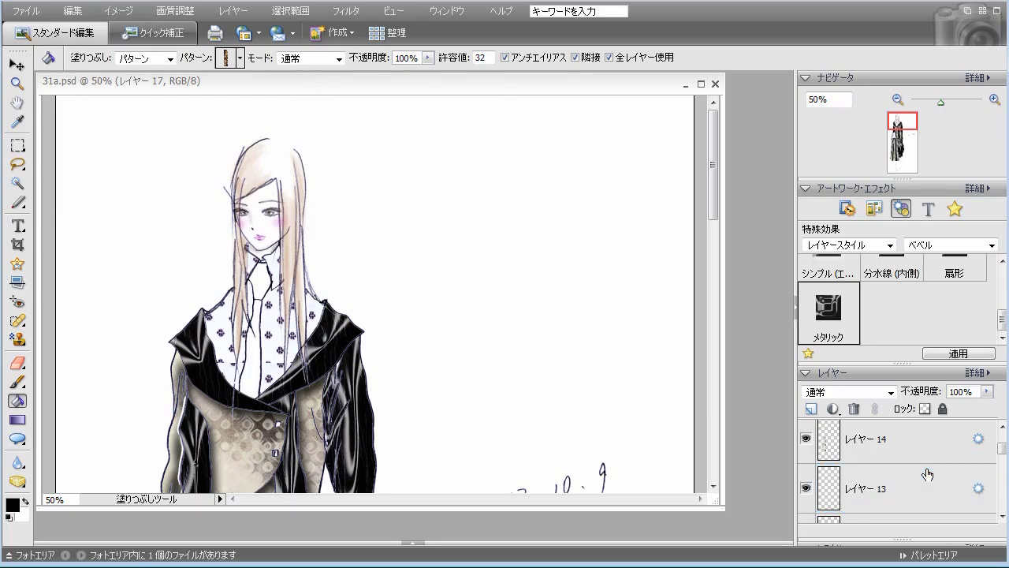
pyautogui.click(921, 455)
pyautogui.click(811, 408)
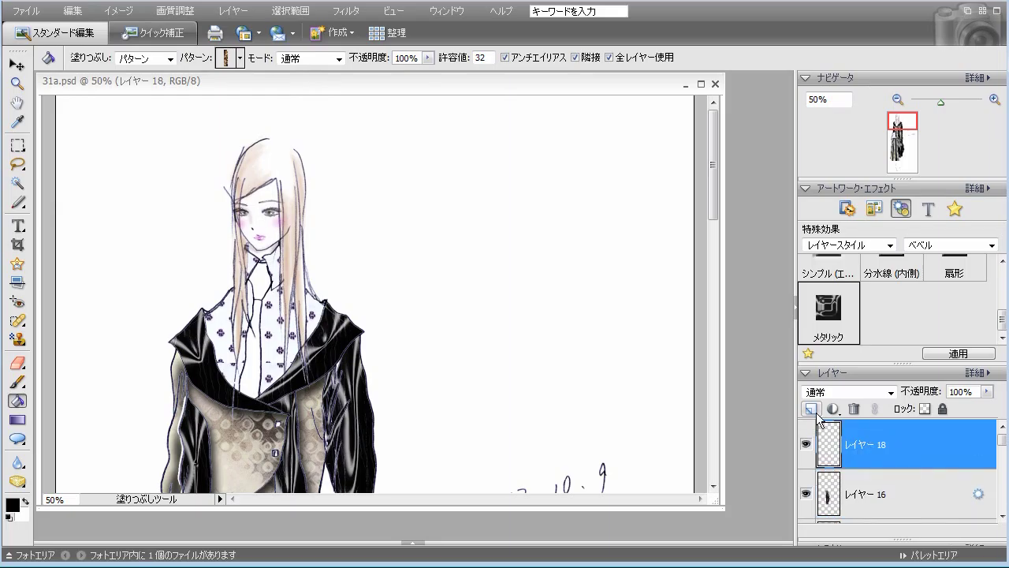
pyautogui.click(254, 327)
pyautogui.click(256, 277)
# Fill the small button on the jacket front with the gold-and-dark-brown pattern on レイヤー 18
pyautogui.scroll(-3, 600, 265)
pyautogui.scroll(-10, 599, 265)
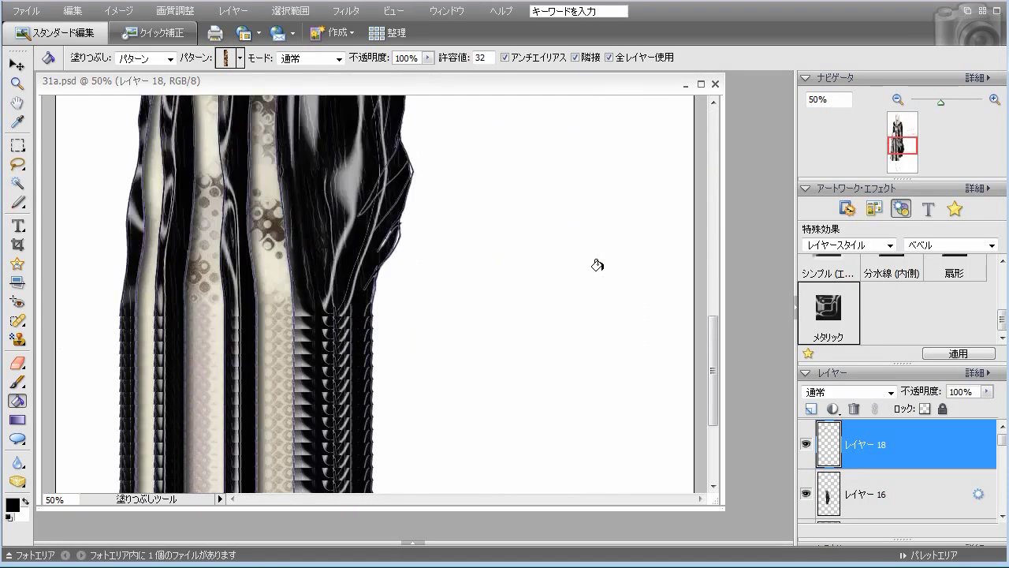
pyautogui.scroll(3, 597, 265)
pyautogui.scroll(10, 596, 264)
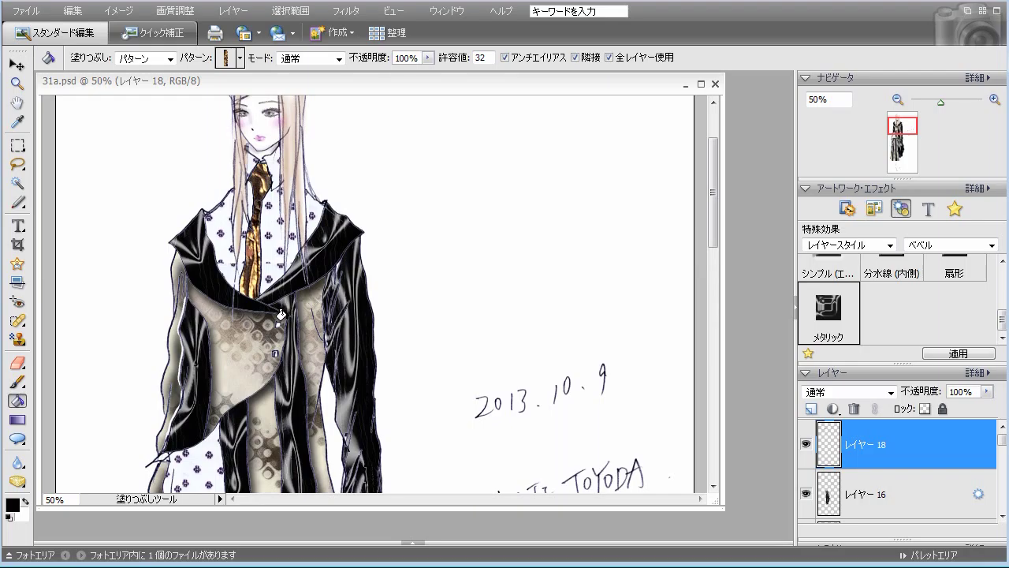
pyautogui.click(276, 323)
pyautogui.click(327, 322)
# Apply the シンプル (内側) style from the ベベル category to レイヤー 18 and check the result on the figure
pyautogui.scroll(-5, 327, 322)
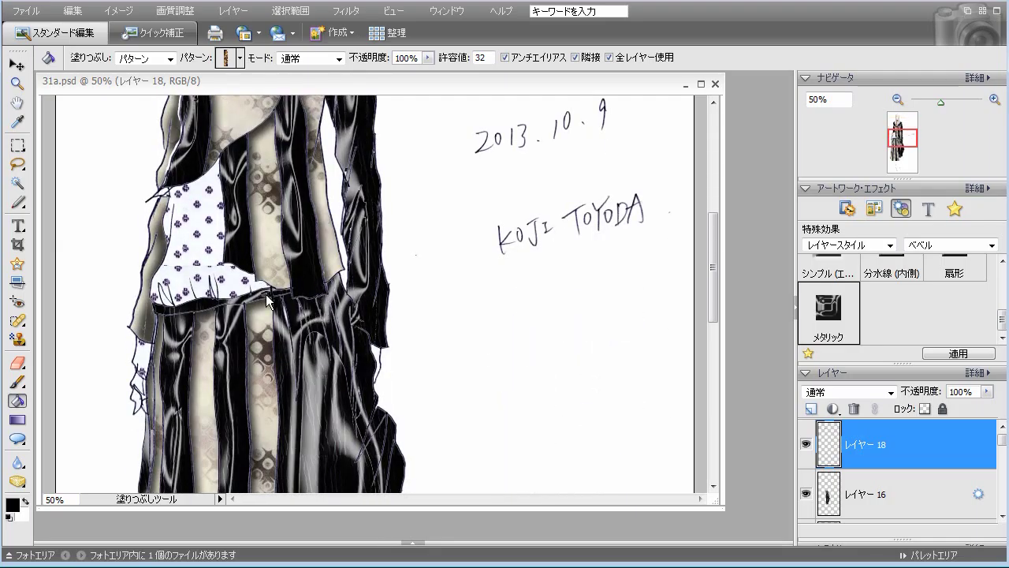
pyautogui.scroll(3, 428, 218)
pyautogui.scroll(3, 428, 218)
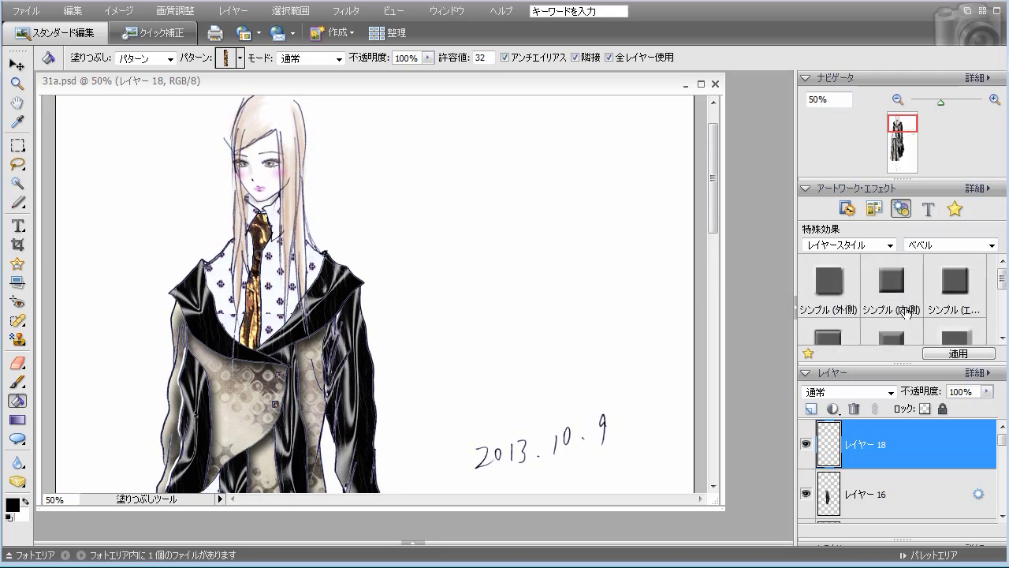
pyautogui.doubleClick(909, 312)
pyautogui.scroll(-10, 561, 227)
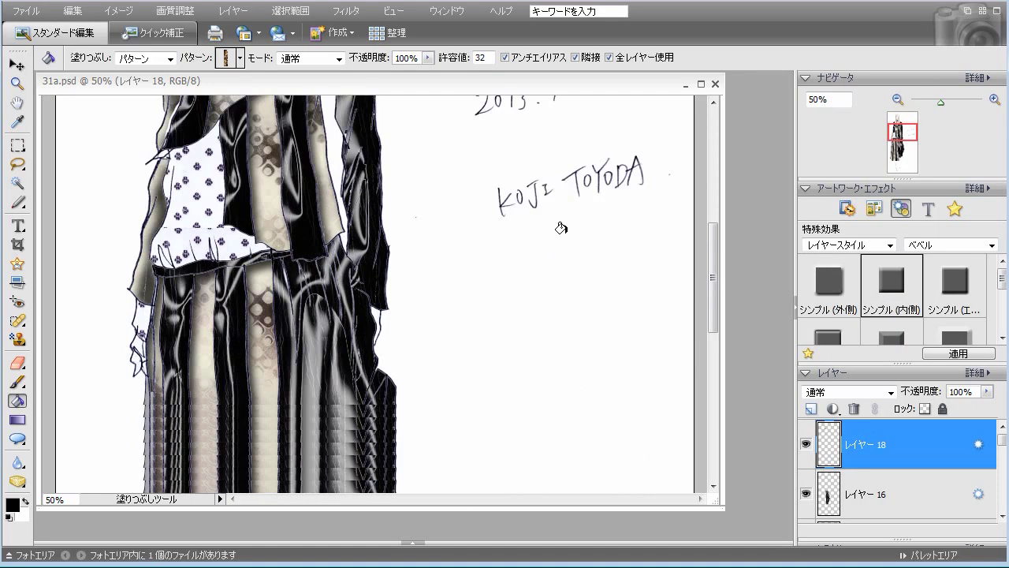
pyautogui.scroll(4, 561, 227)
pyautogui.scroll(4, 561, 228)
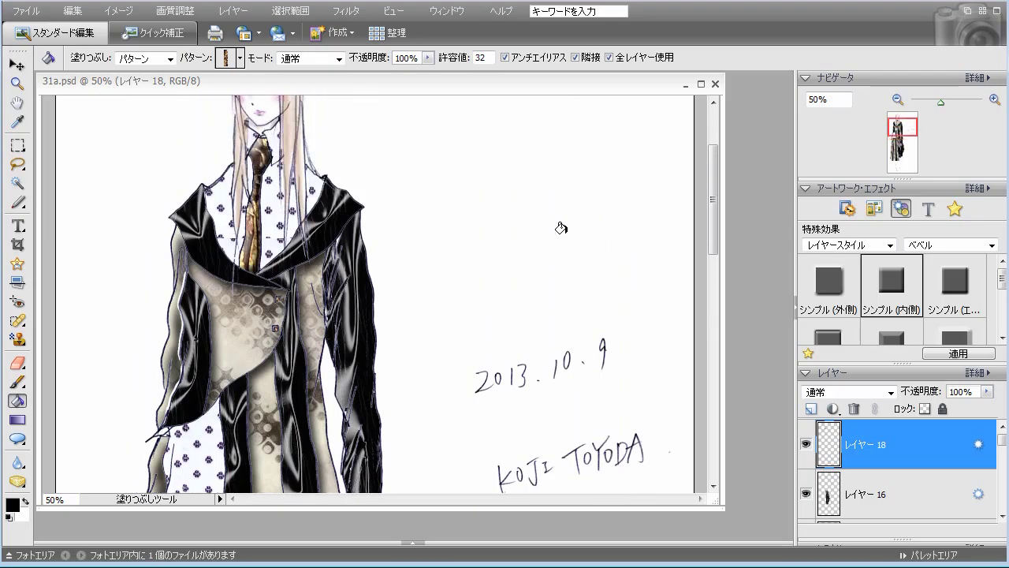
# Try the 低 style from the ドロップシャドウ category on レイヤー 1, and undo it
pyautogui.scroll(-5, 898, 469)
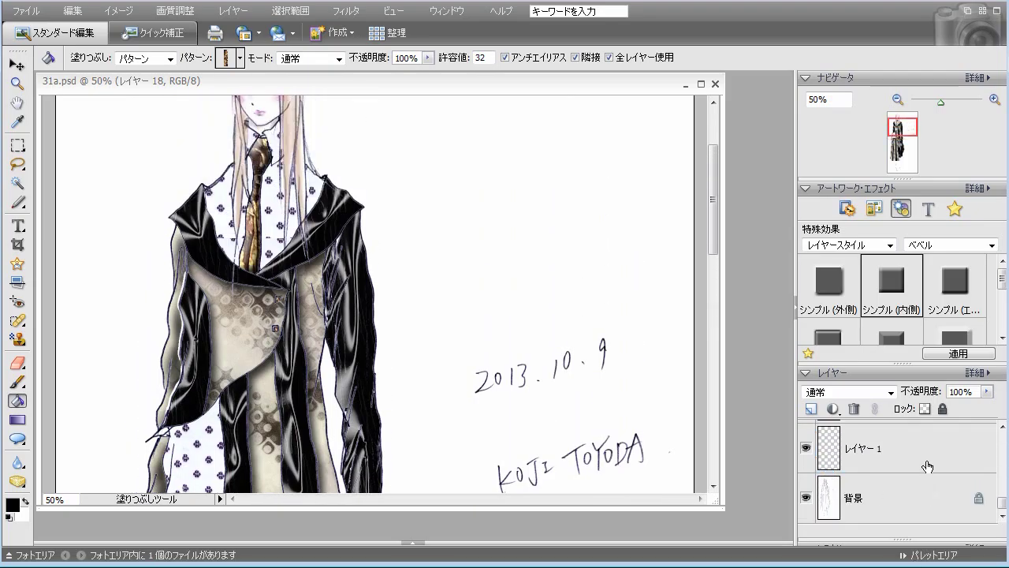
pyautogui.click(927, 456)
pyautogui.click(932, 247)
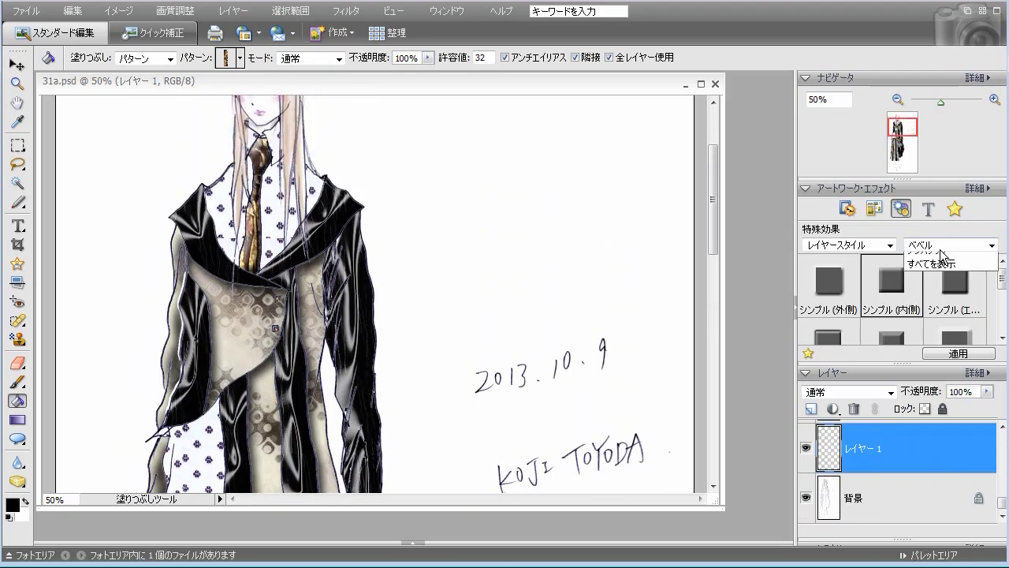
pyautogui.click(933, 273)
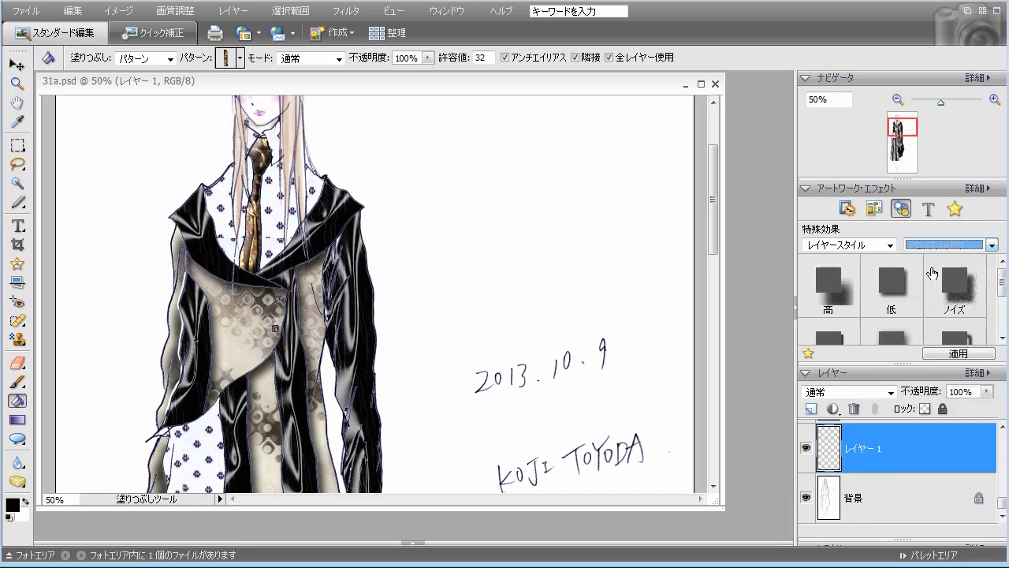
pyautogui.doubleClick(916, 283)
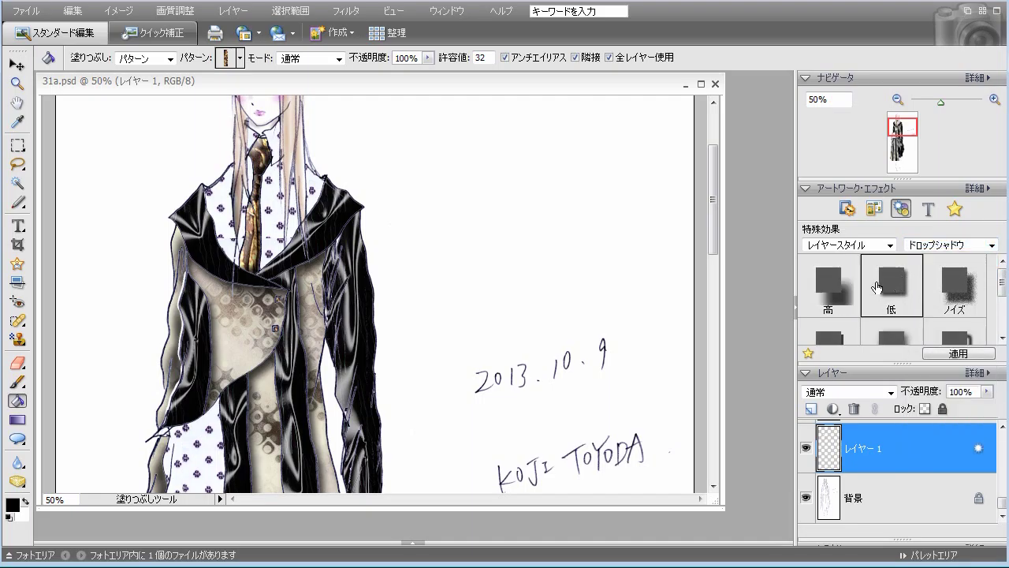
pyautogui.click(73, 11)
pyautogui.click(72, 11)
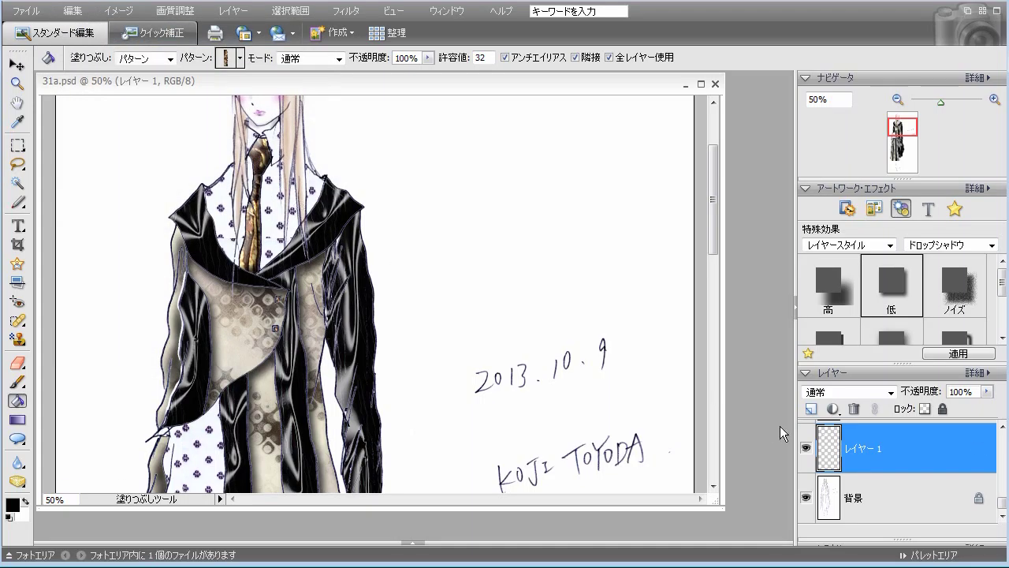
# Apply the 低 style from the ドロップシャドウ category to レイヤー 4
pyautogui.scroll(2, 861, 455)
pyautogui.click(863, 457)
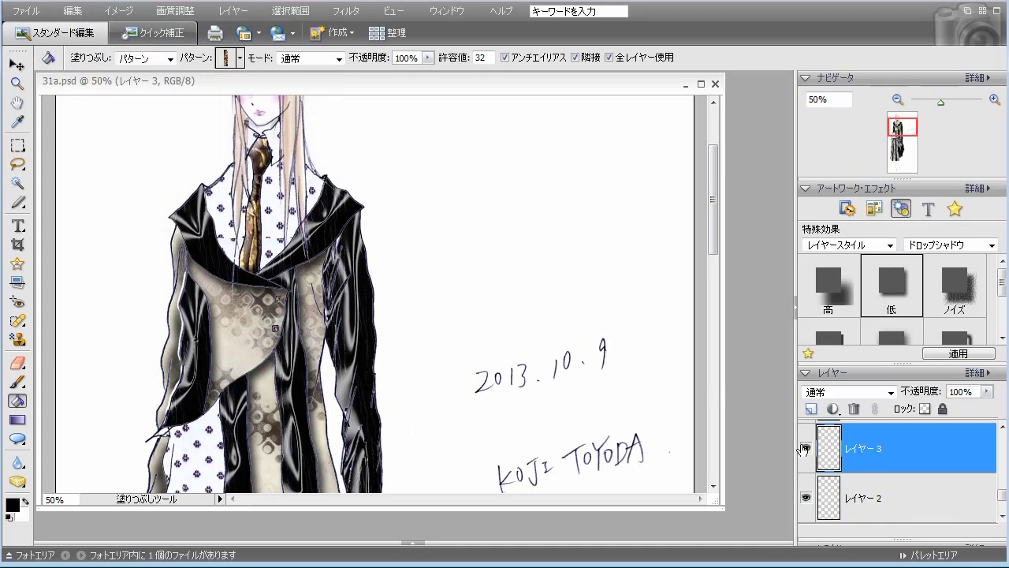
pyautogui.hotkey('ctrl', 'shift', 'alt', 'n')
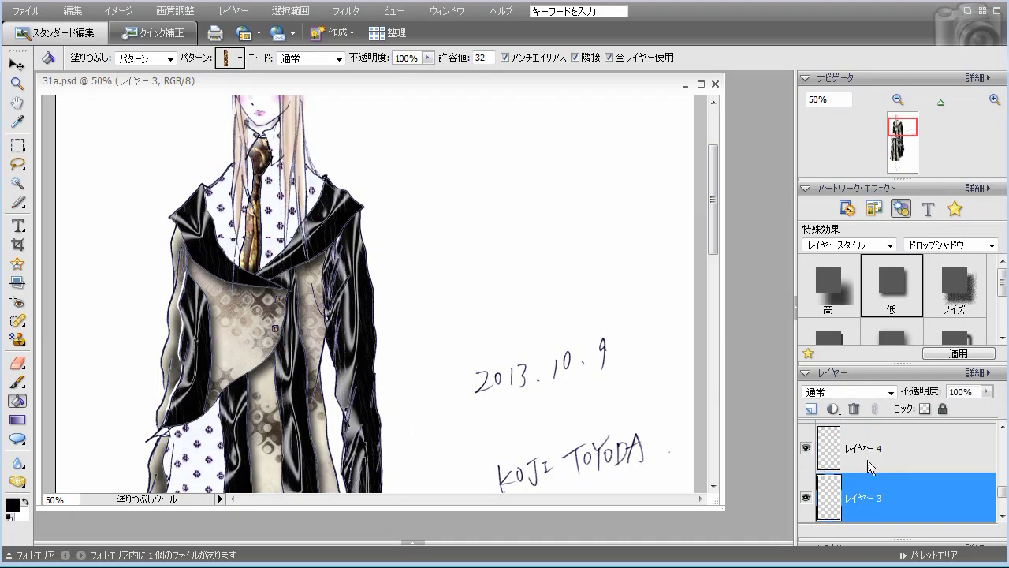
pyautogui.click(807, 448)
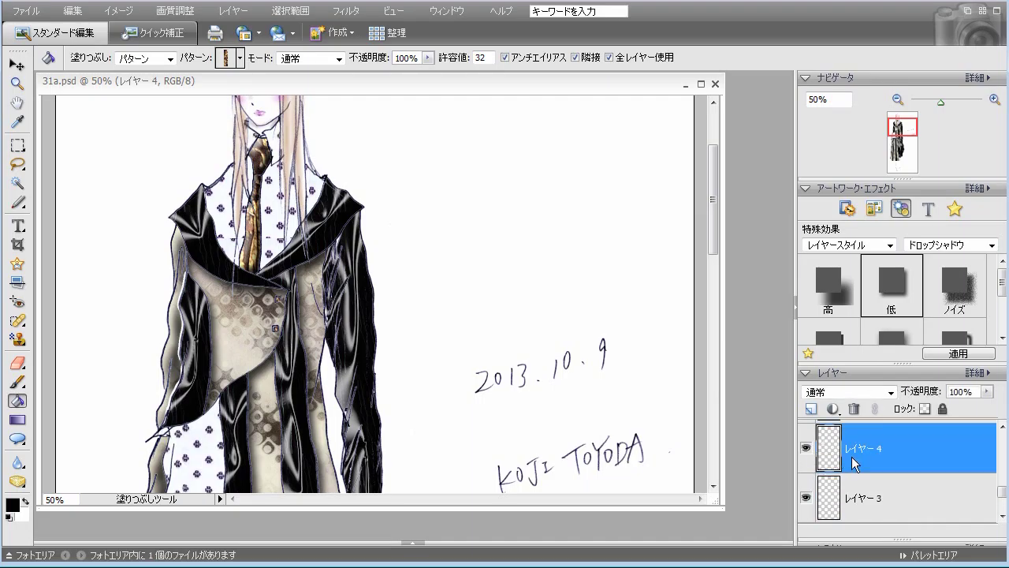
pyautogui.scroll(-2, 681, 402)
pyautogui.doubleClick(902, 276)
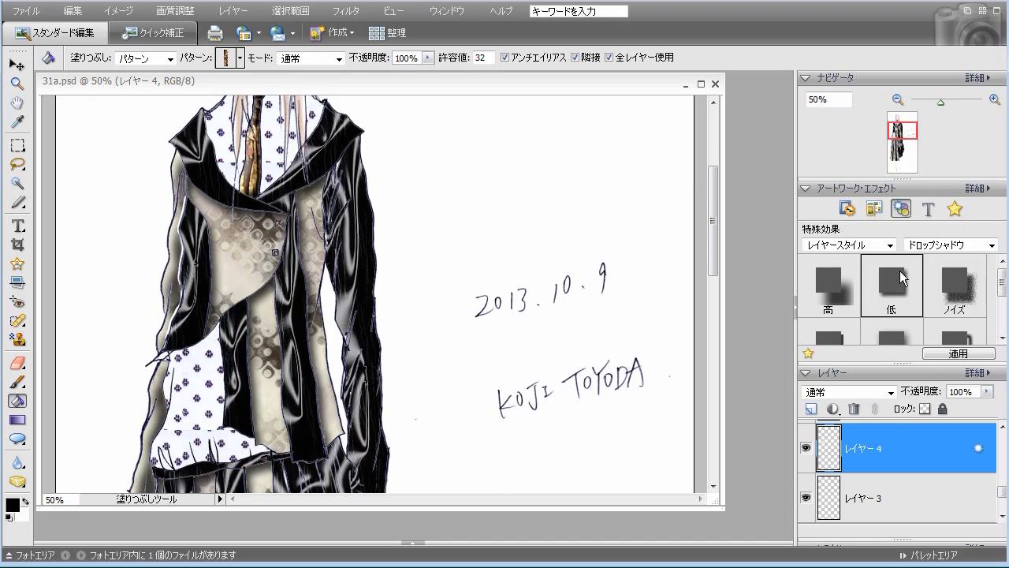
# Apply the 低 drop-shadow style to the next layers up the stack, including レイヤー 7
pyautogui.hotkey('ctrl', 'shift', 'alt', 'n')
pyautogui.hotkey('ctrl', '[')
pyautogui.click(880, 450)
pyautogui.doubleClick(891, 306)
pyautogui.hotkey('ctrl', '[')
pyautogui.hotkey('ctrl', 'shift', 'alt', 'n')
pyautogui.doubleClick(893, 306)
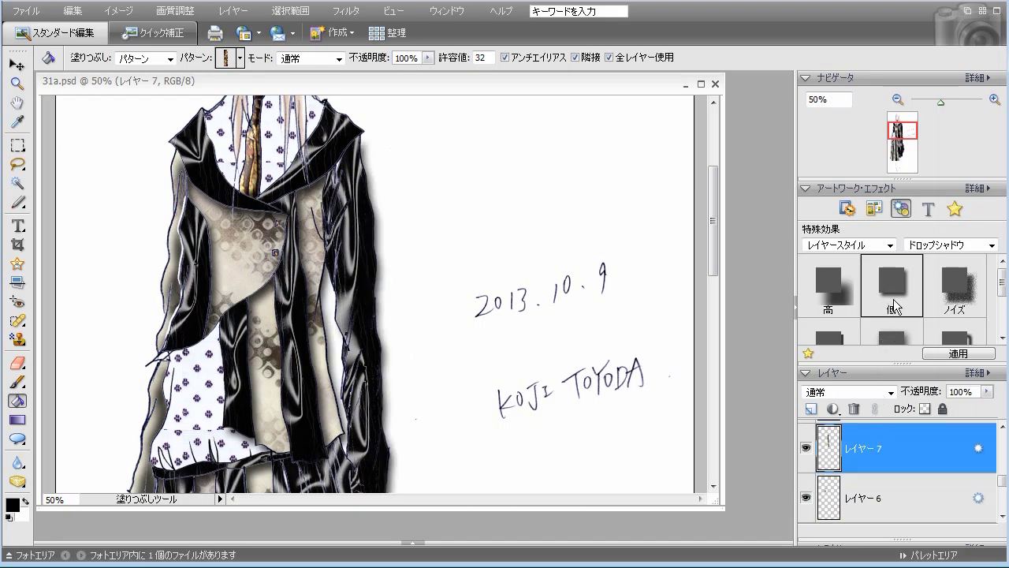
# Apply the 低 drop-shadow style to レイヤー 8, レイヤー 9 and レイヤー 10 one after another
pyautogui.hotkey('ctrl', '[')
pyautogui.hotkey('ctrl', 'shift', 'alt', 'n')
pyautogui.doubleClick(891, 306)
pyautogui.hotkey('ctrl', '[')
pyautogui.hotkey('ctrl', 'shift', 'alt', 'n')
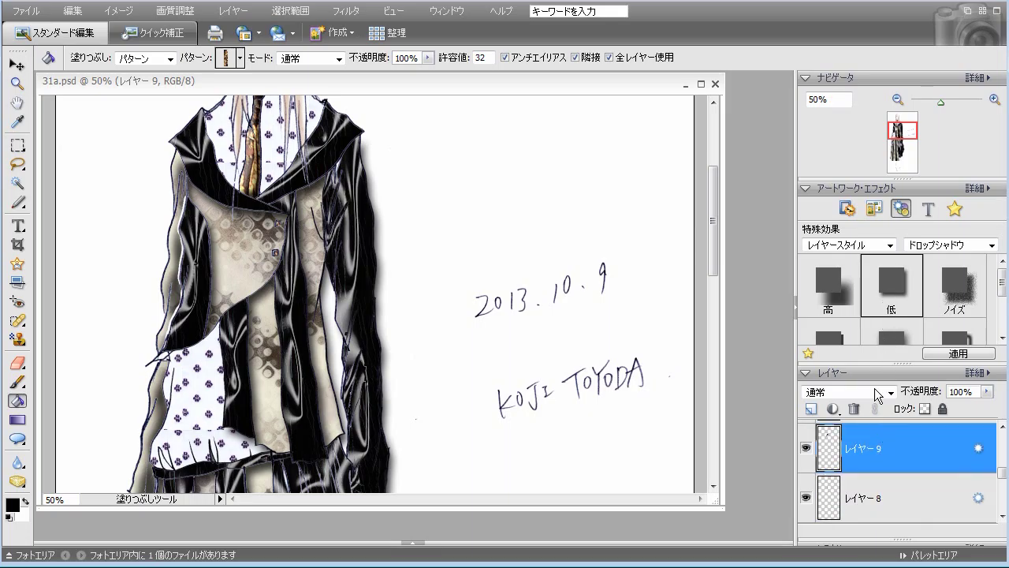
pyautogui.doubleClick(891, 292)
pyautogui.hotkey('ctrl', '[')
pyautogui.hotkey('ctrl', 'shift', 'alt', 'n')
pyautogui.doubleClick(886, 295)
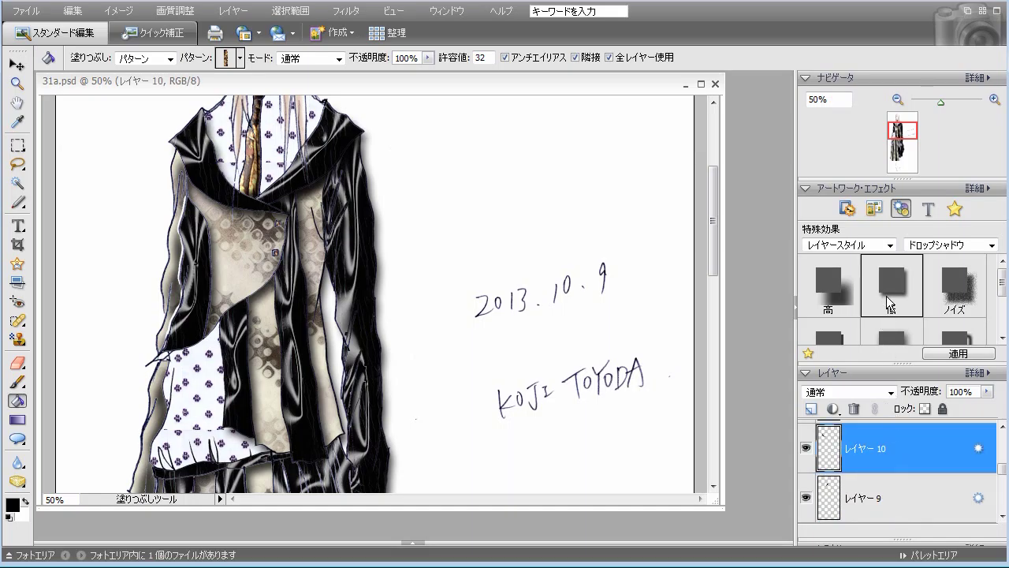
# Apply the 低 drop-shadow style to レイヤー 17 and レイヤー 11, skipping the hidden レイヤー 12
pyautogui.hotkey('ctrl', '[')
pyautogui.hotkey('ctrl', 'shift', 'alt', 'n')
pyautogui.doubleClick(900, 287)
pyautogui.hotkey('ctrl', '[')
pyautogui.click(870, 466)
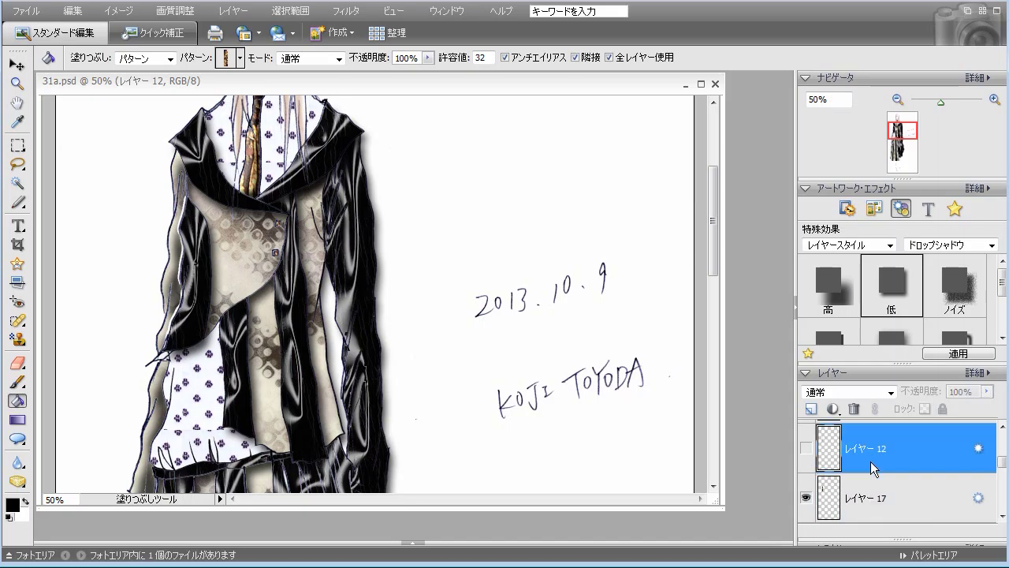
pyautogui.click(872, 468)
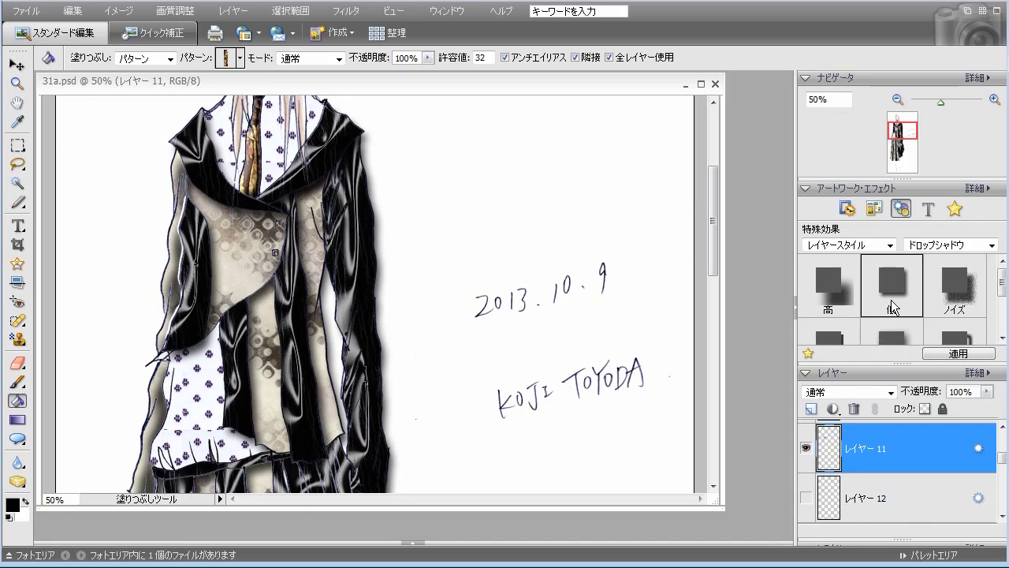
pyautogui.doubleClick(890, 306)
# Apply the 低 drop-shadow style to レイヤー 13 and レイヤー 15
pyautogui.scroll(1, 882, 473)
pyautogui.click(889, 453)
pyautogui.doubleClick(904, 306)
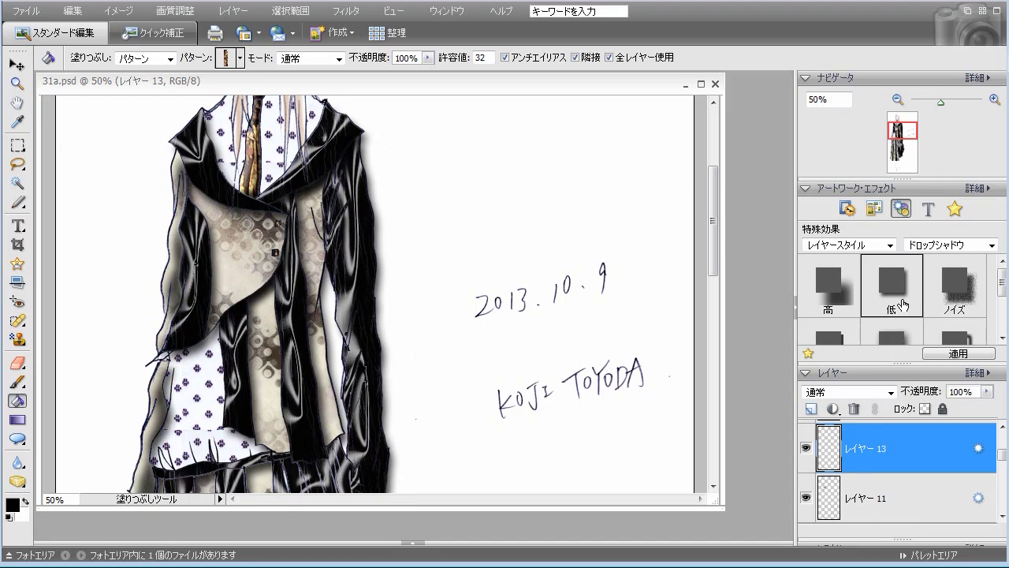
pyautogui.scroll(1, 843, 472)
pyautogui.click(863, 458)
pyautogui.scroll(-10, 651, 373)
pyautogui.scroll(1, 886, 464)
pyautogui.click(887, 459)
pyautogui.doubleClick(894, 282)
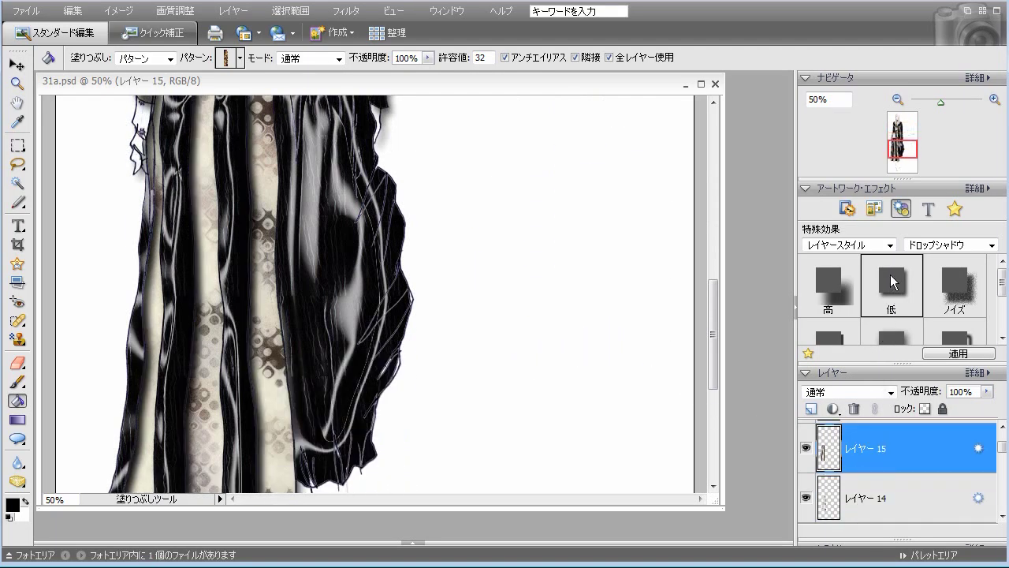
# Apply the 低 drop-shadow style to レイヤー 16, which holds the large black drape of the skirt
pyautogui.scroll(-3, 626, 288)
pyautogui.scroll(2, 626, 291)
pyautogui.scroll(1, 816, 425)
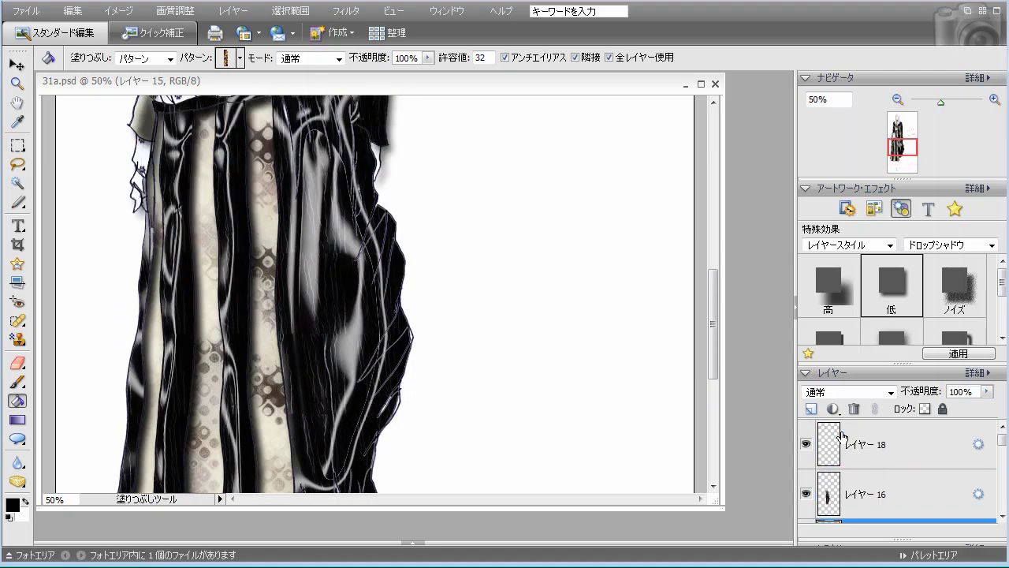
pyautogui.click(879, 493)
pyautogui.doubleClick(889, 286)
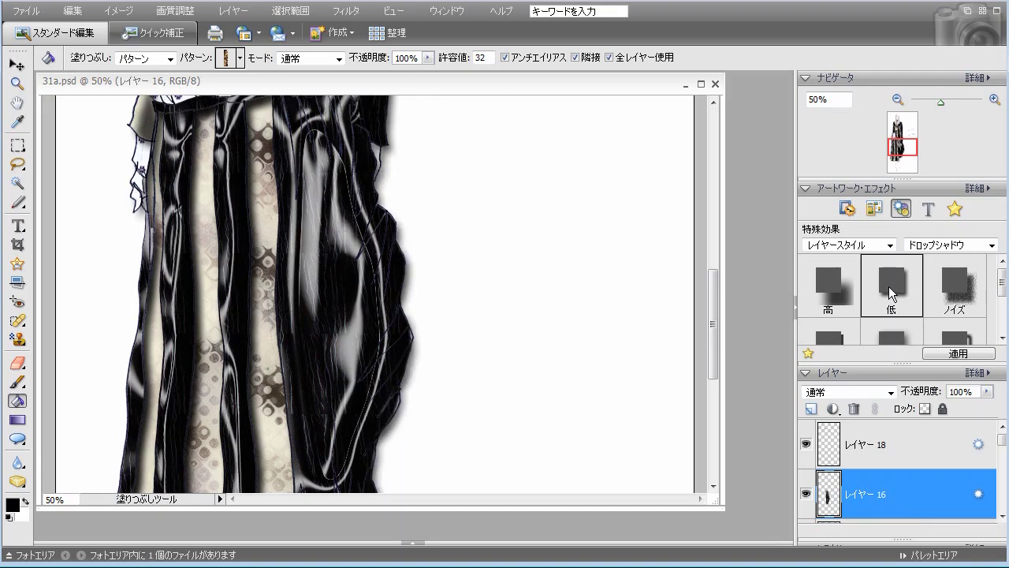
# Move レイヤー 18 from the top of the layer stack to directly above 背景, and check the figure
pyautogui.click(911, 455)
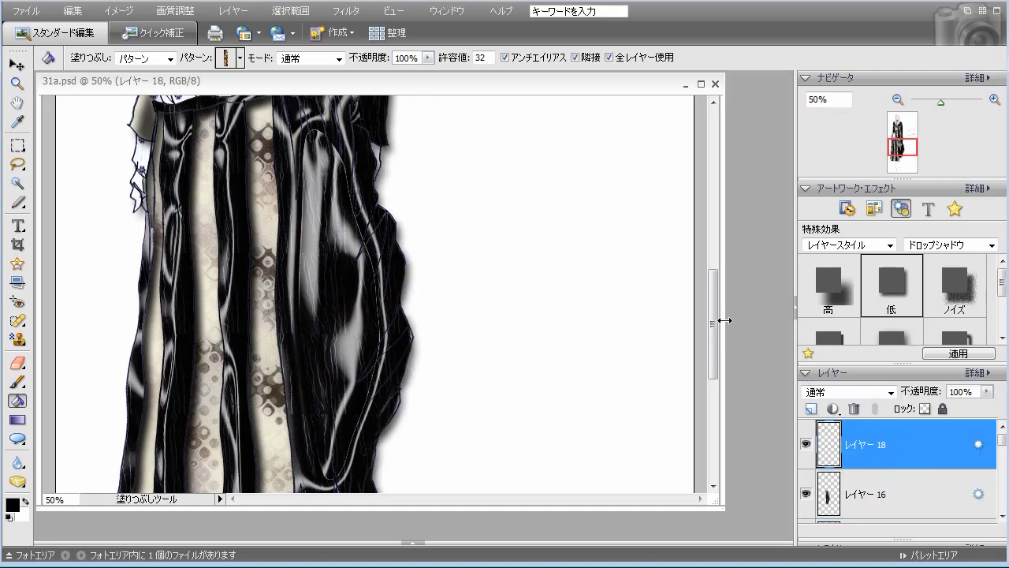
pyautogui.scroll(8, 697, 299)
pyautogui.scroll(2, 697, 298)
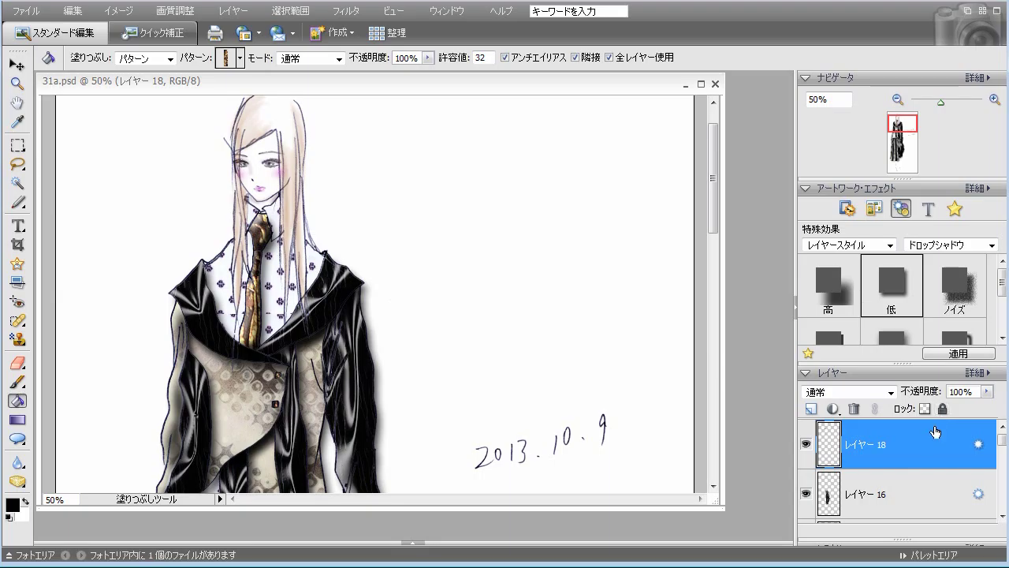
pyautogui.scroll(-2, 917, 532)
pyautogui.scroll(-8, 917, 532)
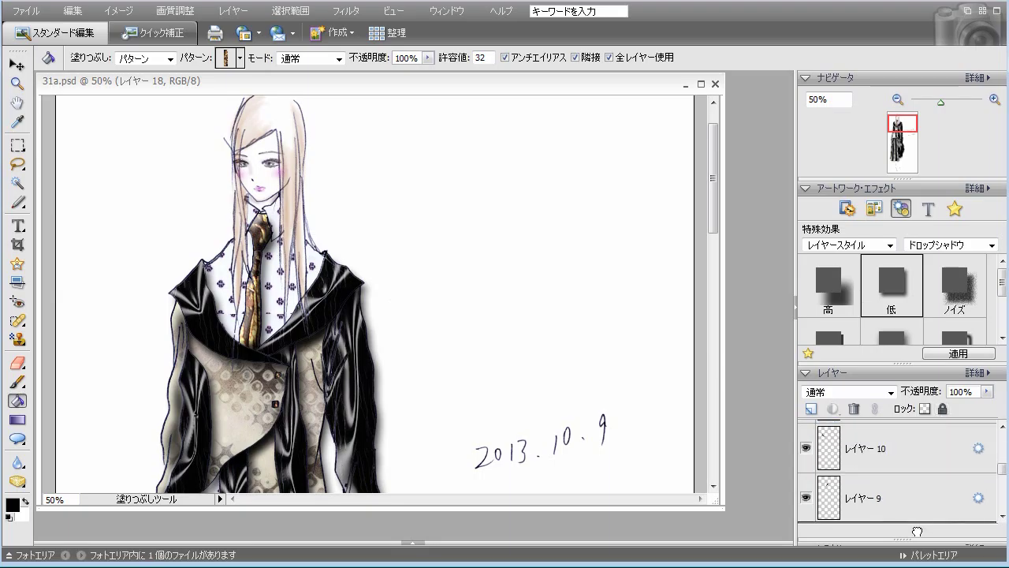
pyautogui.moveTo(917, 492); pyautogui.dragTo(923, 471)
pyautogui.scroll(-10, 697, 342)
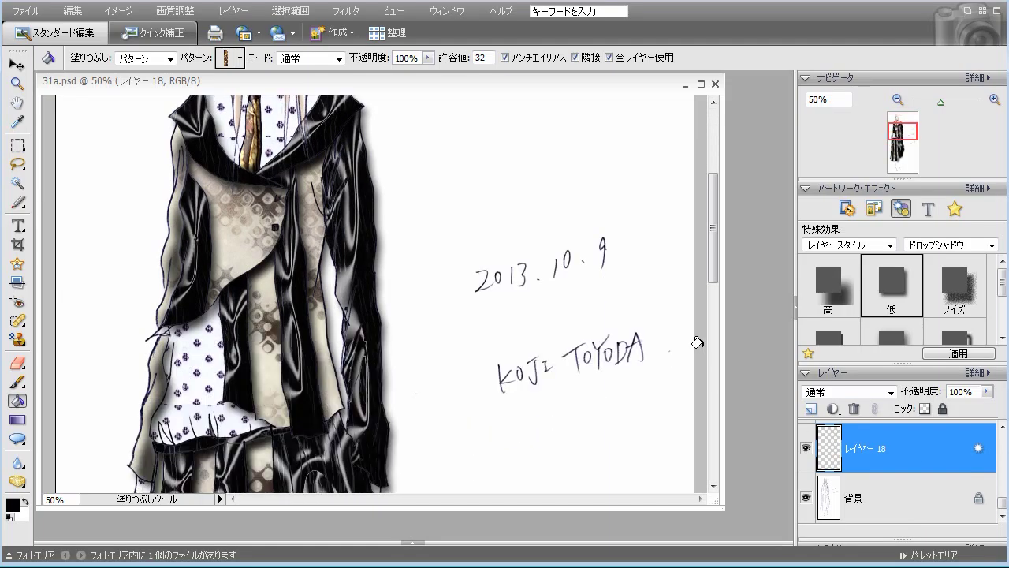
pyautogui.scroll(-3, 697, 342)
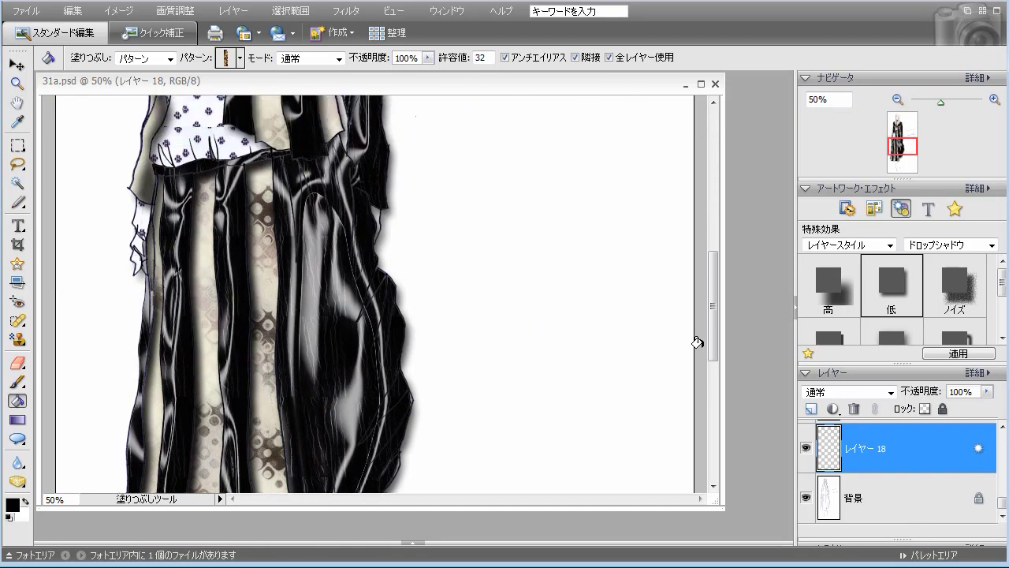
pyautogui.scroll(6, 697, 342)
pyautogui.scroll(1, 905, 461)
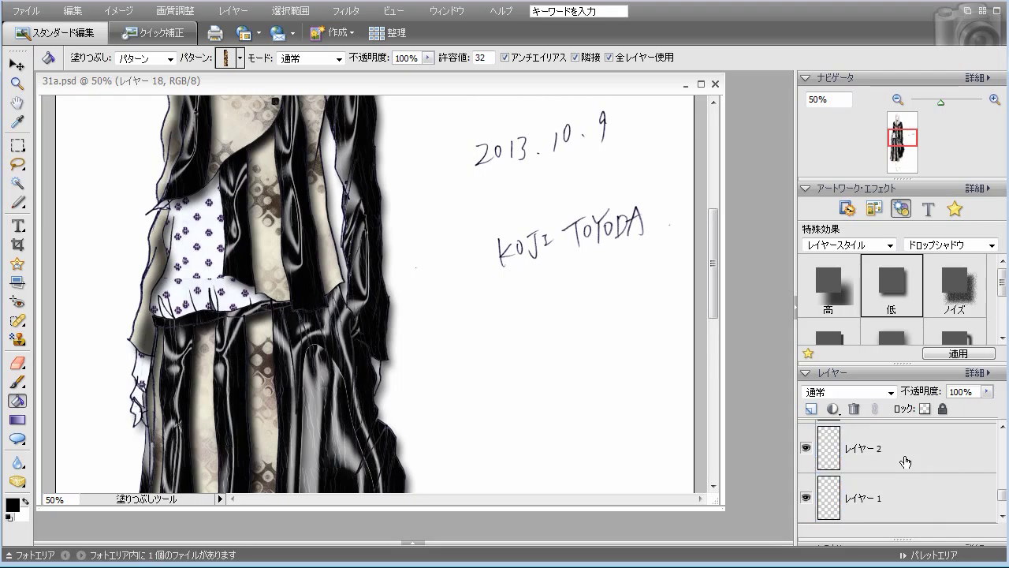
# Identify the layer of the paw-print shirt hem and cuffs, and move レイヤー 4 up the stack to directly above the hidden レイヤー 12
pyautogui.click(809, 493)
pyautogui.scroll(1, 809, 457)
pyautogui.click(806, 448)
pyautogui.click(919, 451)
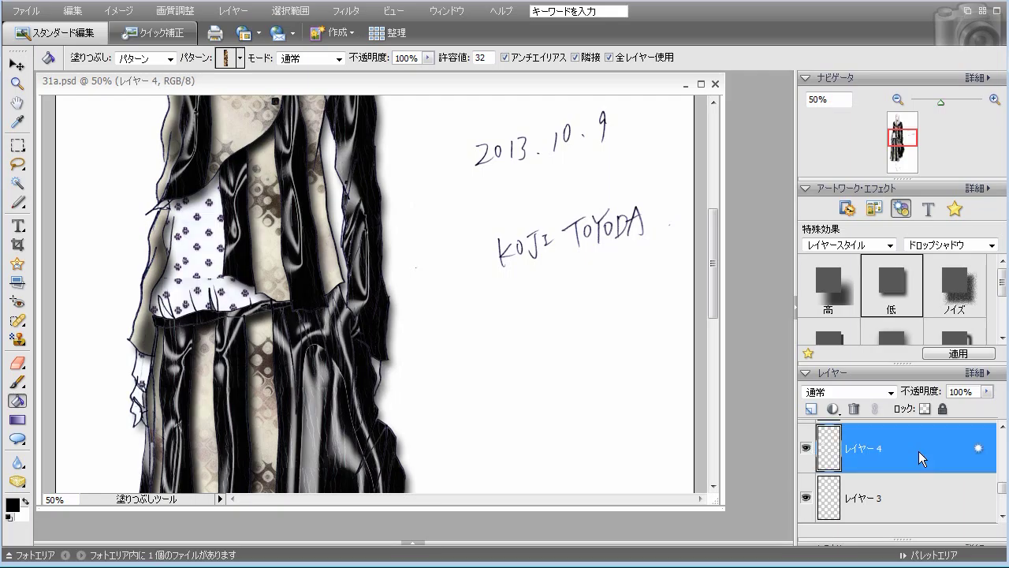
pyautogui.scroll(6, 910, 425)
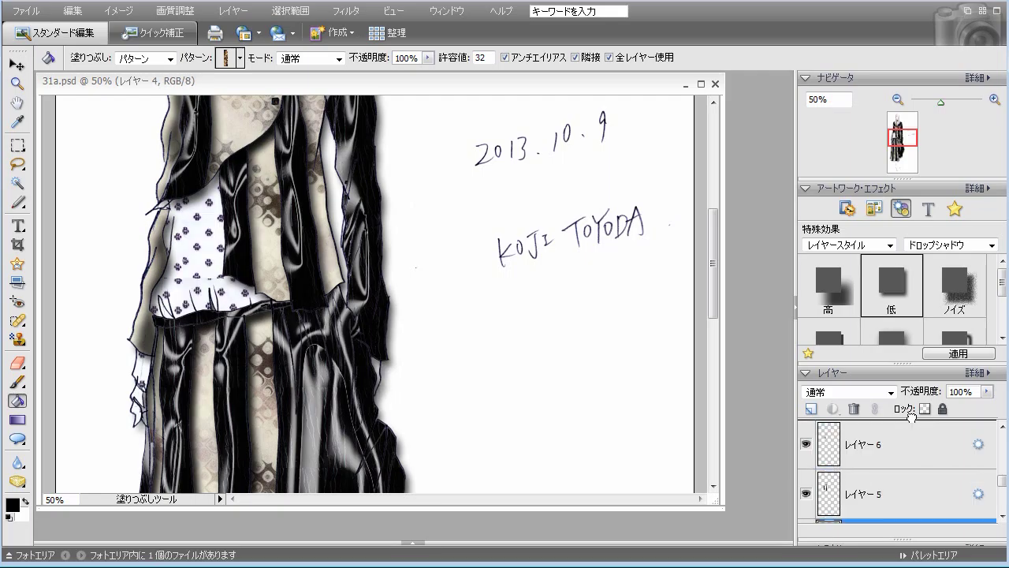
pyautogui.moveTo(911, 417); pyautogui.dragTo(906, 433)
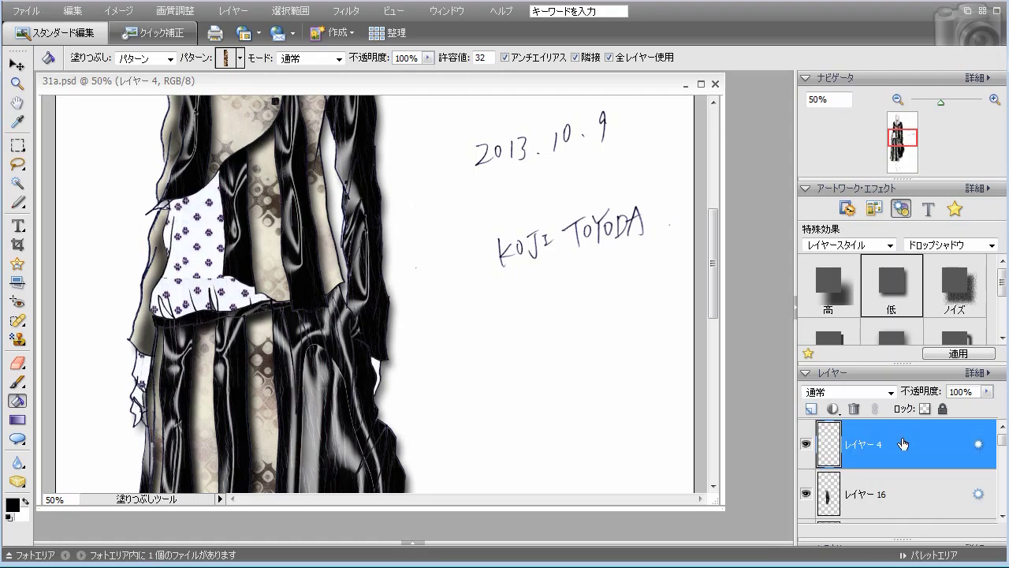
pyautogui.moveTo(902, 442); pyautogui.dragTo(888, 469)
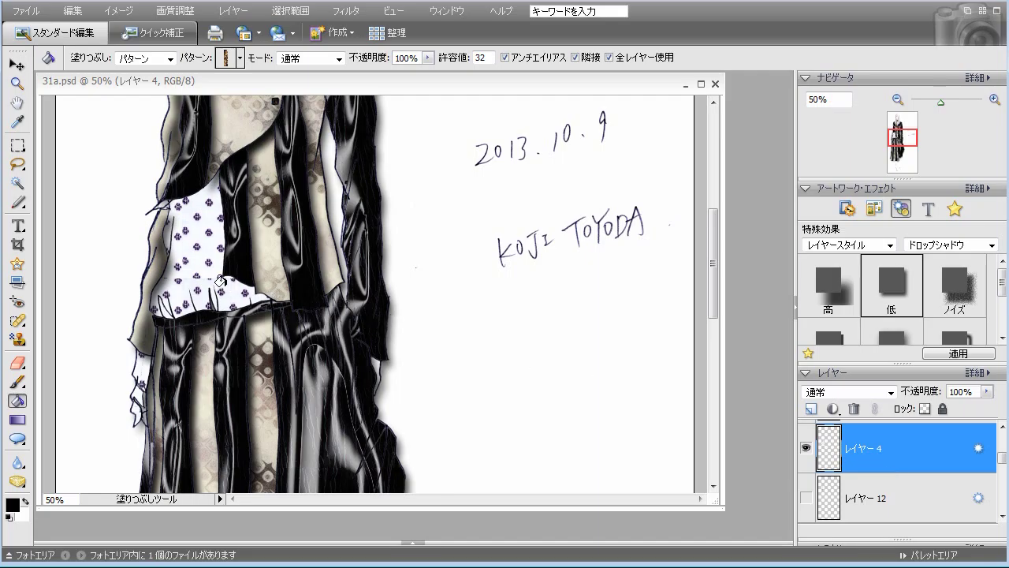
# Pick the beige outer sleeve on the figure with the Move tool and move its レイヤー 13 down to directly above 背景
pyautogui.click(17, 64)
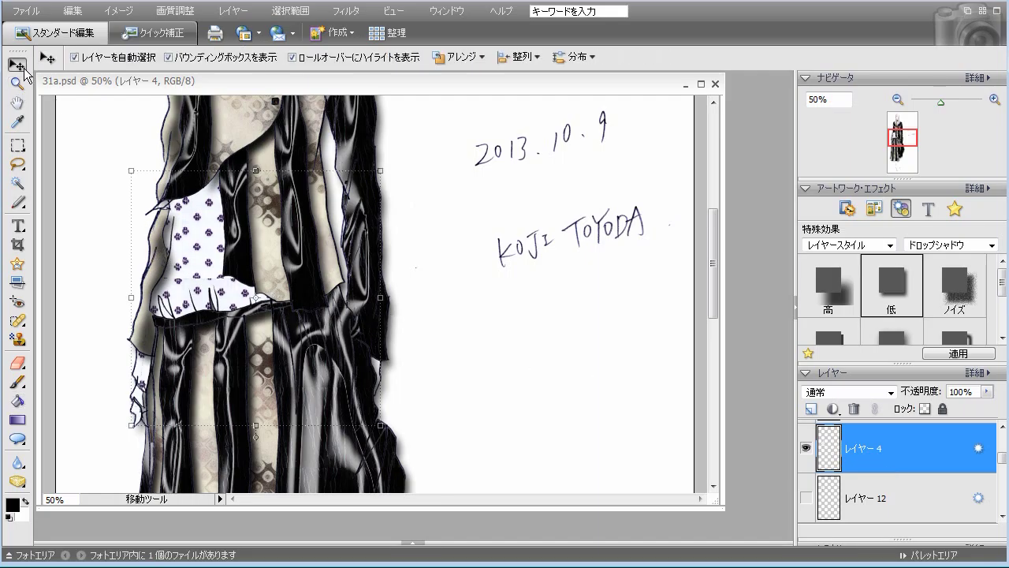
pyautogui.click(152, 238)
pyautogui.moveTo(877, 455); pyautogui.dragTo(892, 471)
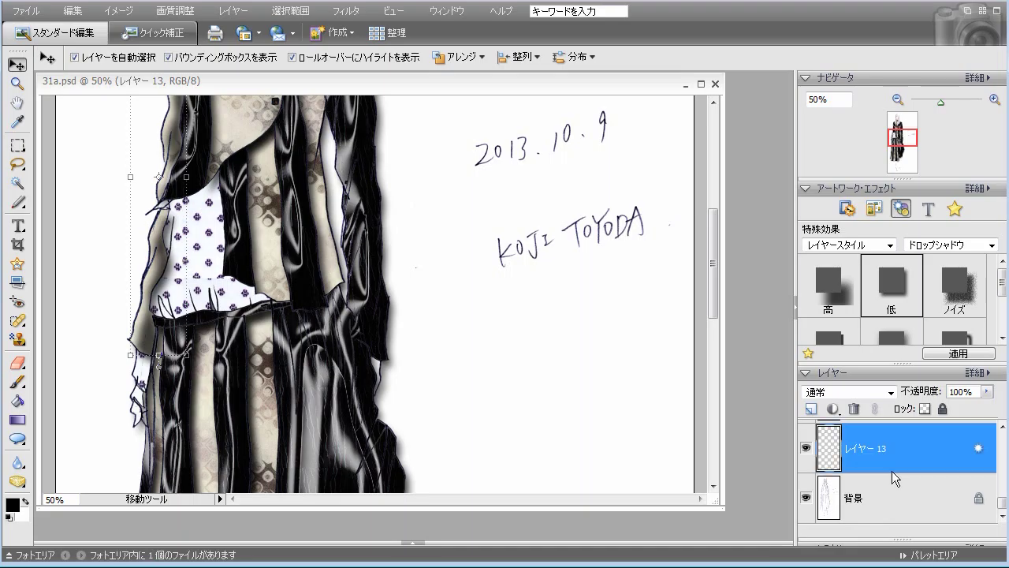
# Examine the drop shadows and layer overlaps along the figure, from the skirt up to the face
pyautogui.scroll(2, 698, 365)
pyautogui.scroll(5, 697, 365)
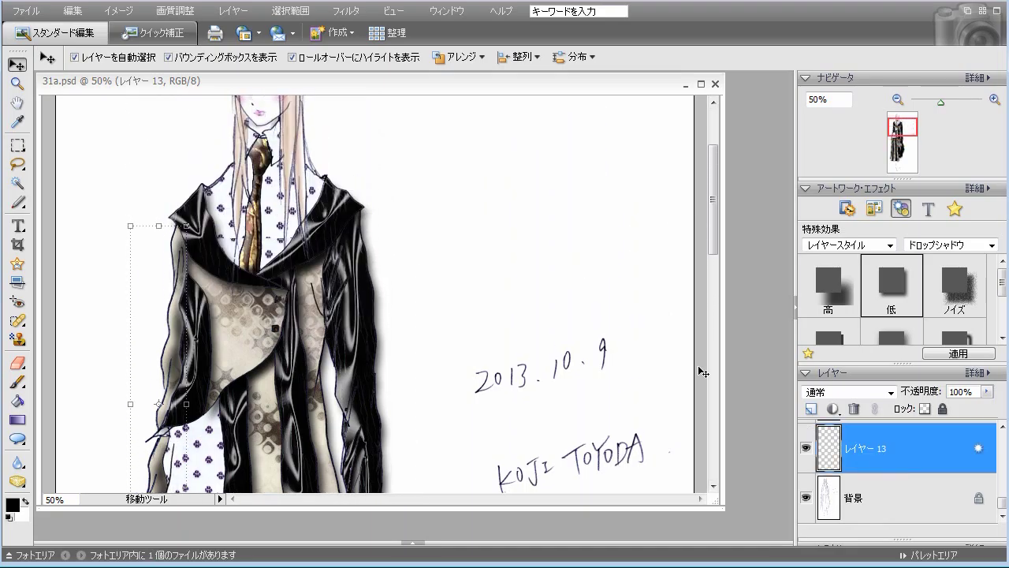
pyautogui.scroll(-15, 698, 365)
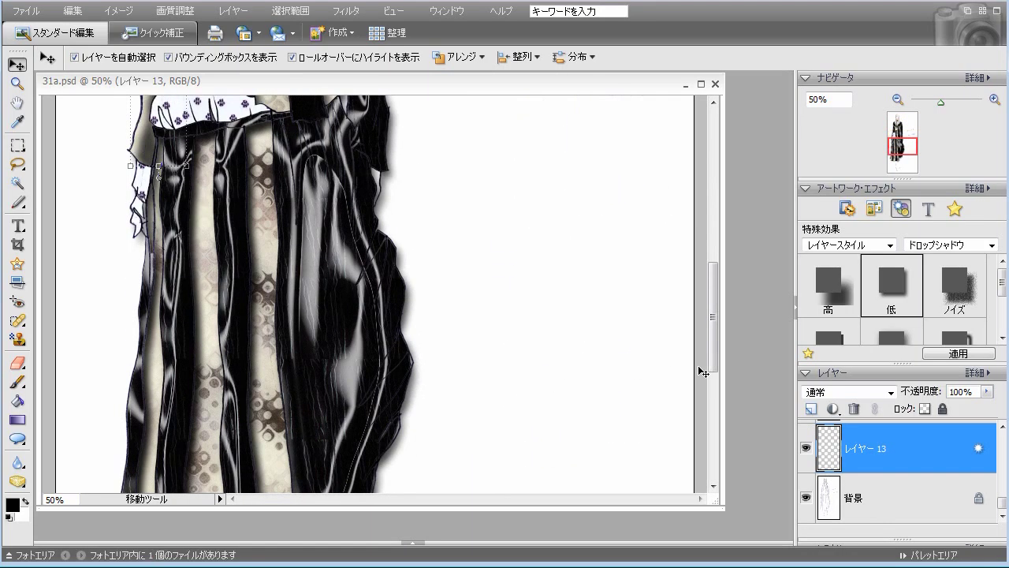
pyautogui.scroll(12, 698, 365)
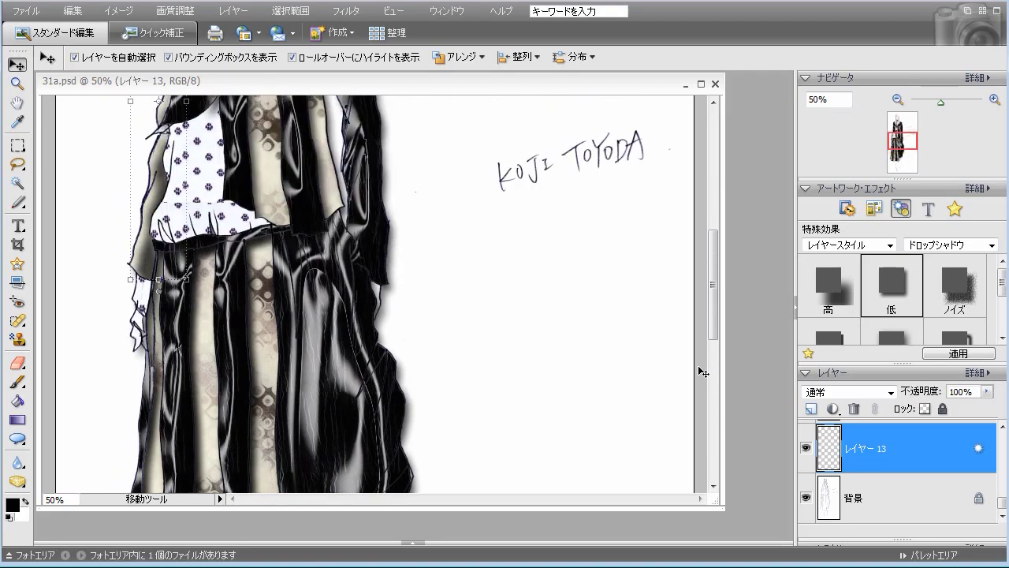
pyautogui.scroll(1, 699, 371)
pyautogui.scroll(-4, 699, 370)
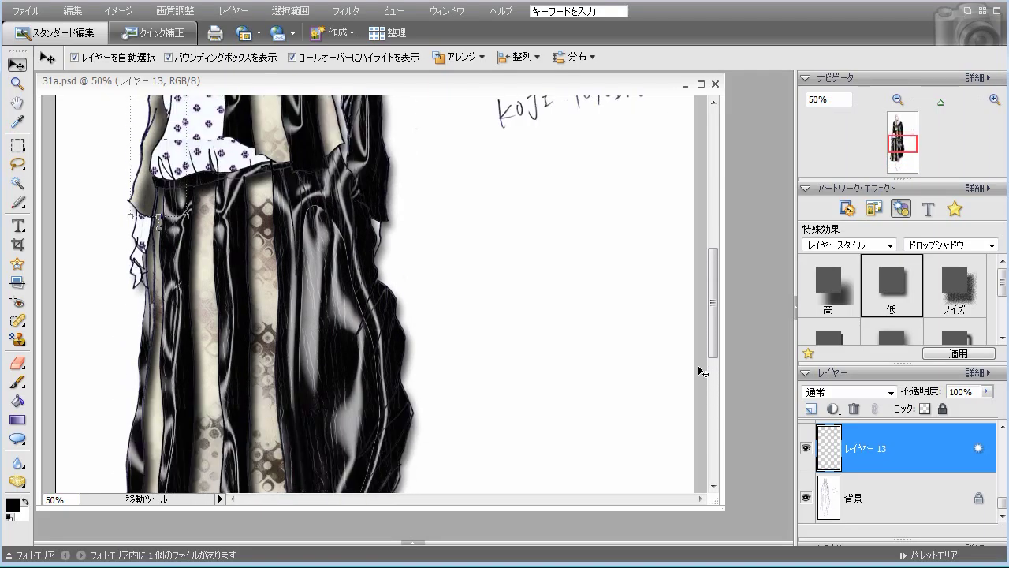
pyautogui.scroll(-2, 701, 371)
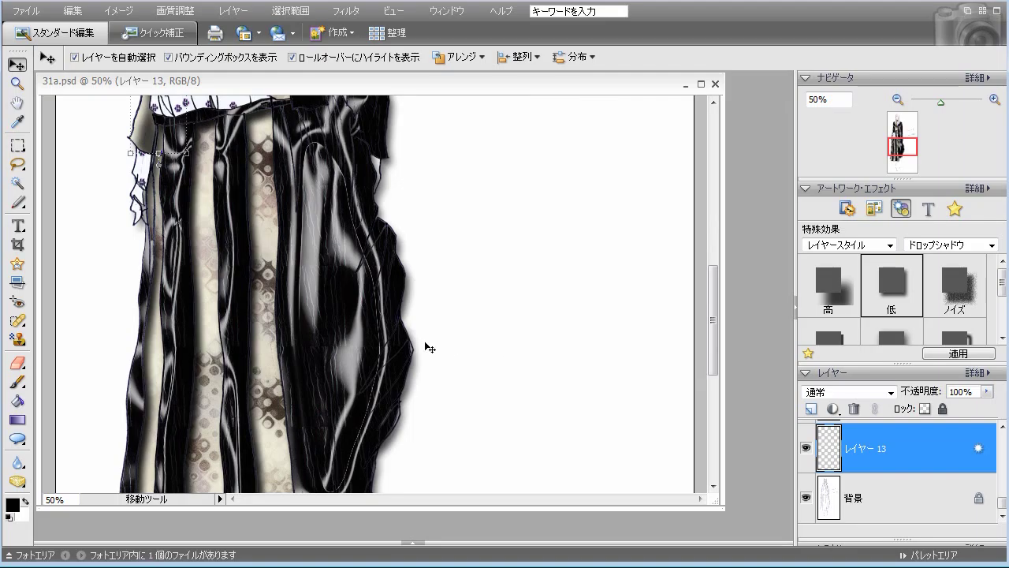
pyautogui.scroll(5, 441, 339)
pyautogui.scroll(6, 452, 316)
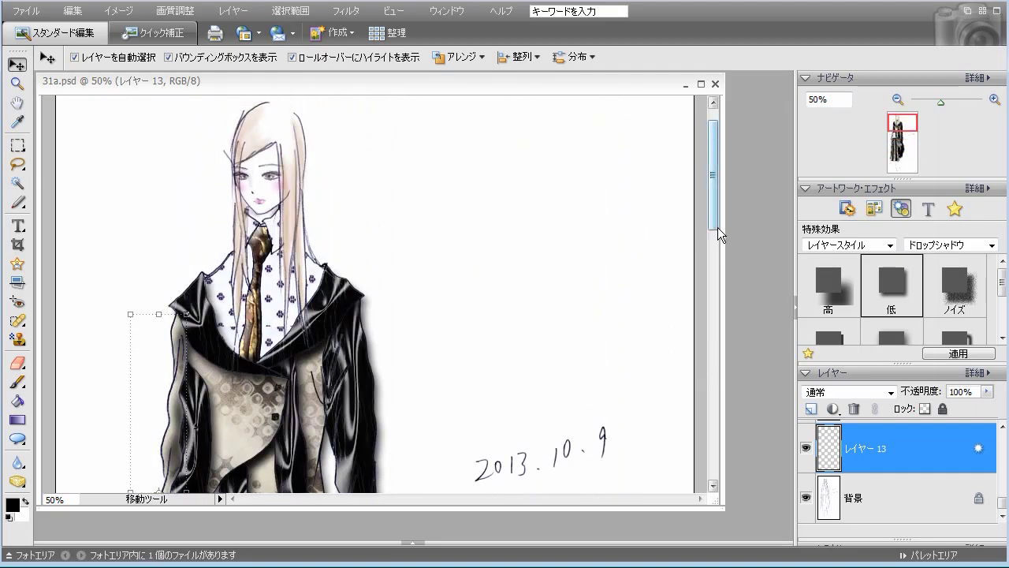
# Zoom out to 25%, select the 背景 layer, and review the whole figure from head to hem
pyautogui.click(898, 99)
pyautogui.click(898, 99)
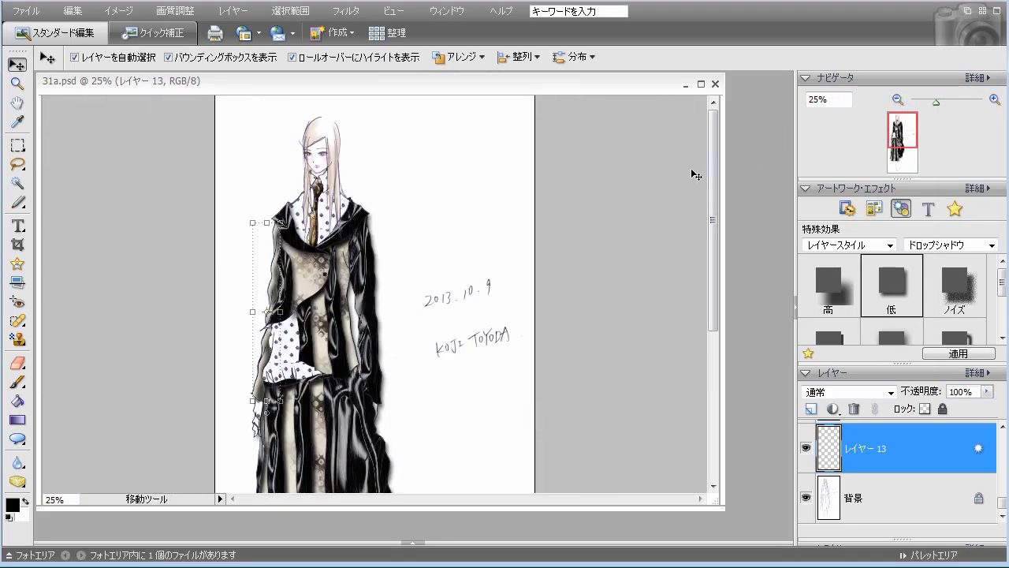
pyautogui.hotkey('alt', '[')
pyautogui.scroll(-3, 688, 179)
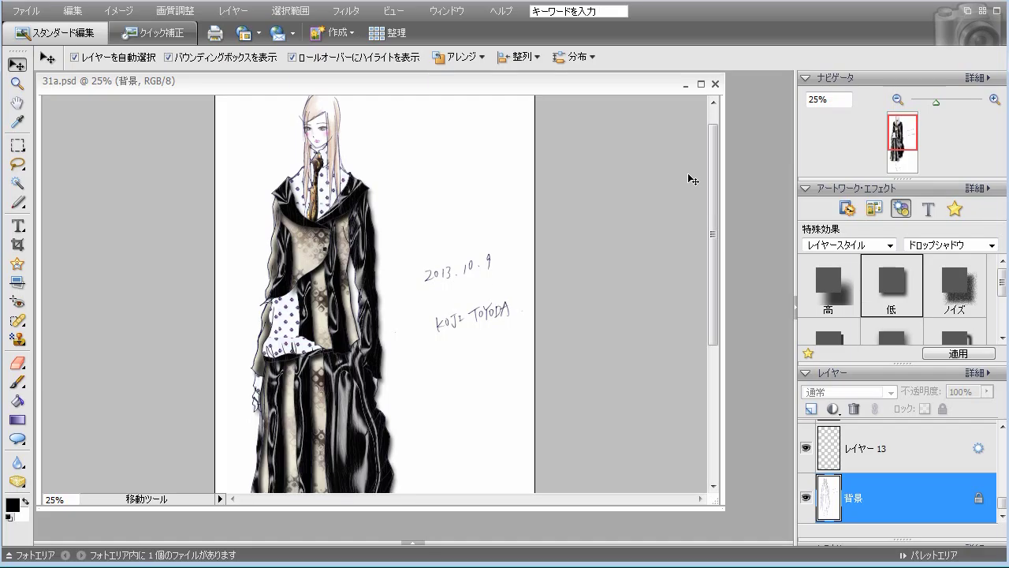
pyautogui.scroll(-10, 689, 179)
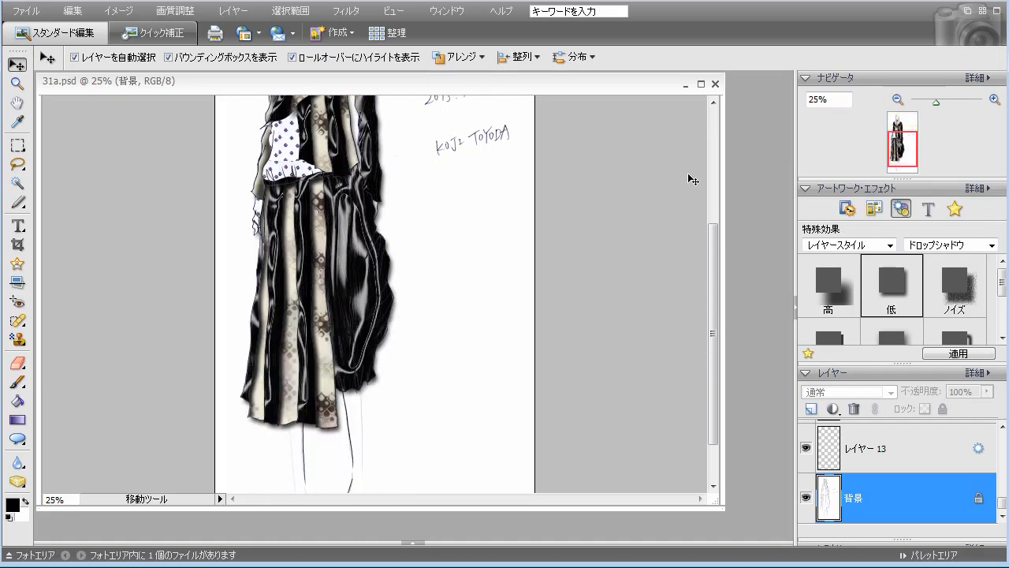
pyautogui.scroll(12, 688, 179)
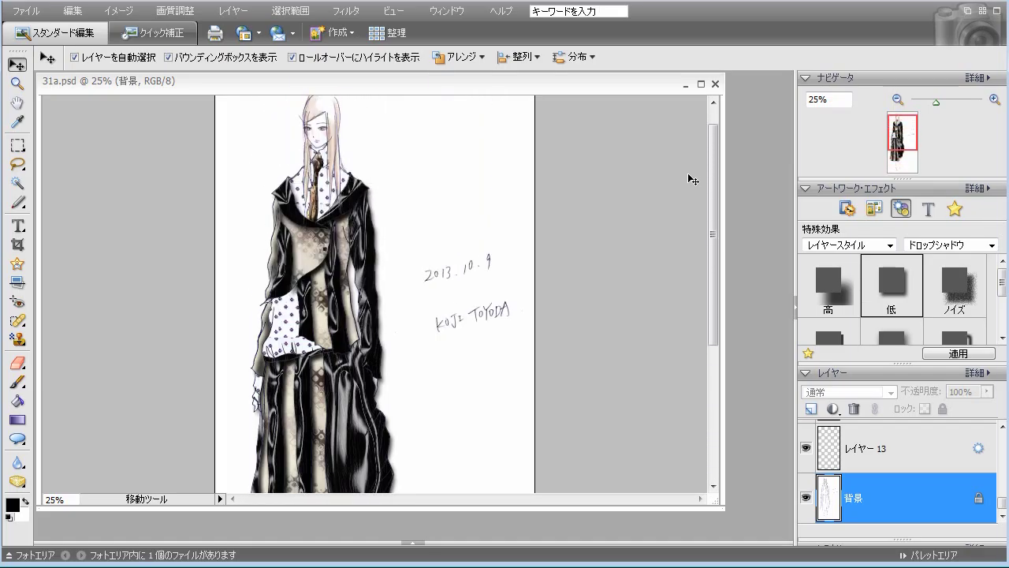